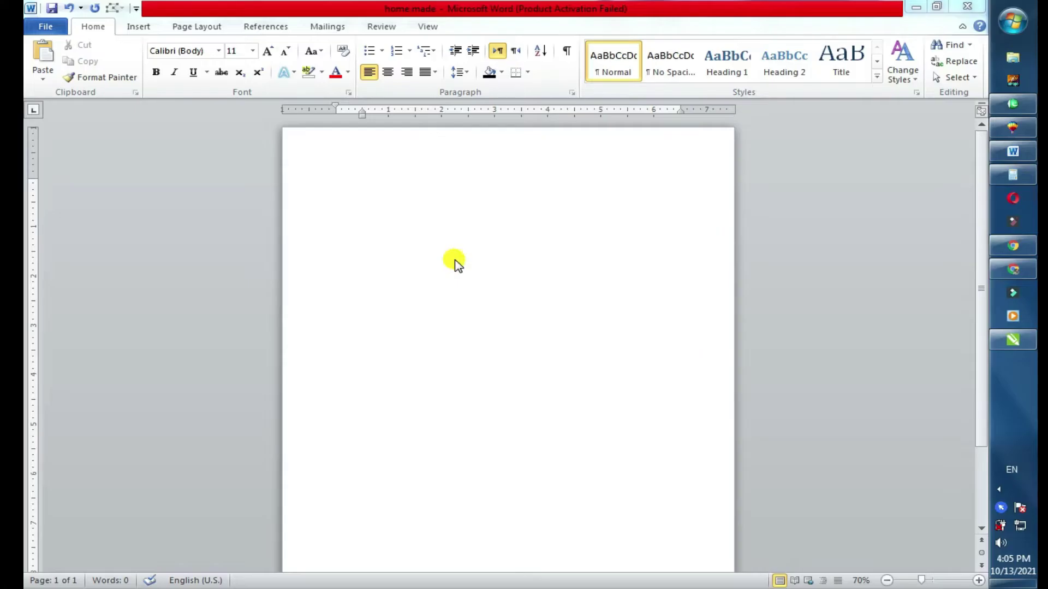
# Step: Switch the blank page to landscape orientation
pyautogui.click(197, 27)
pyautogui.click(193, 83)
pyautogui.click(188, 135)
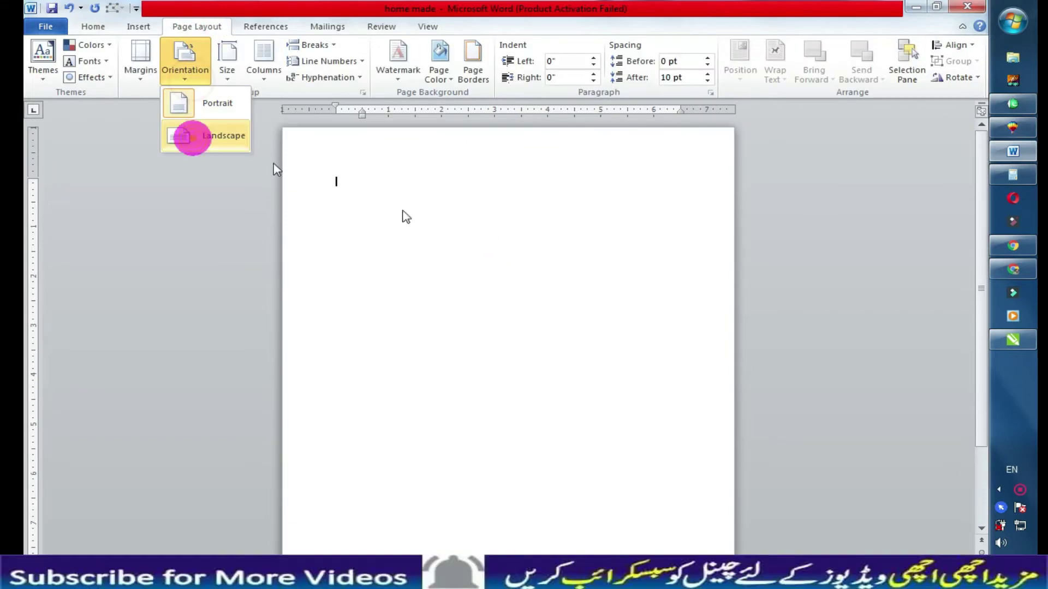
# Step: Bring up the Shapes gallery from the Insert tab
pyautogui.click(512, 294)
pyautogui.click(143, 29)
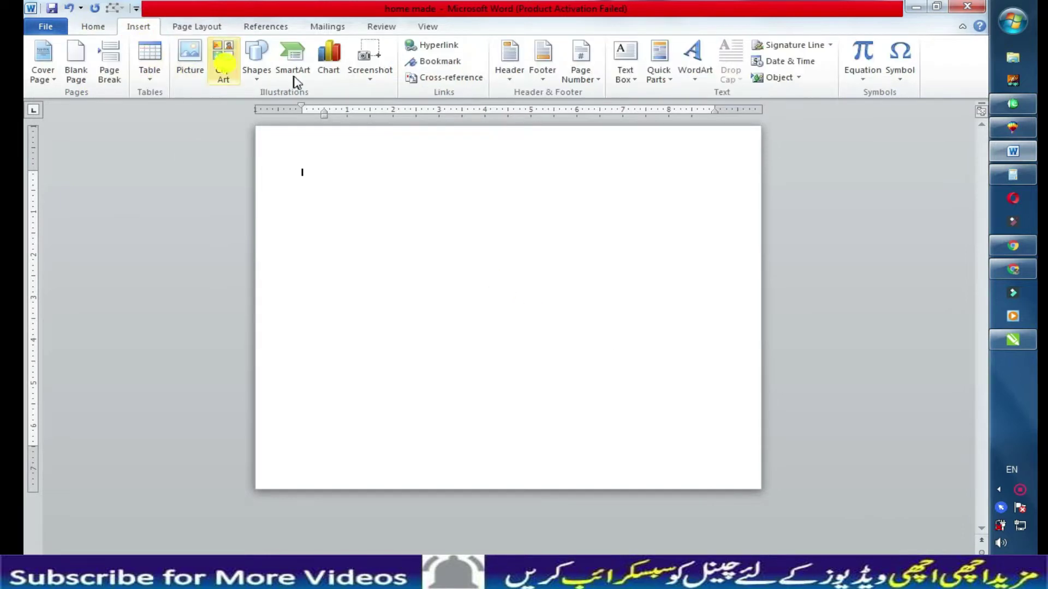
pyautogui.click(256, 66)
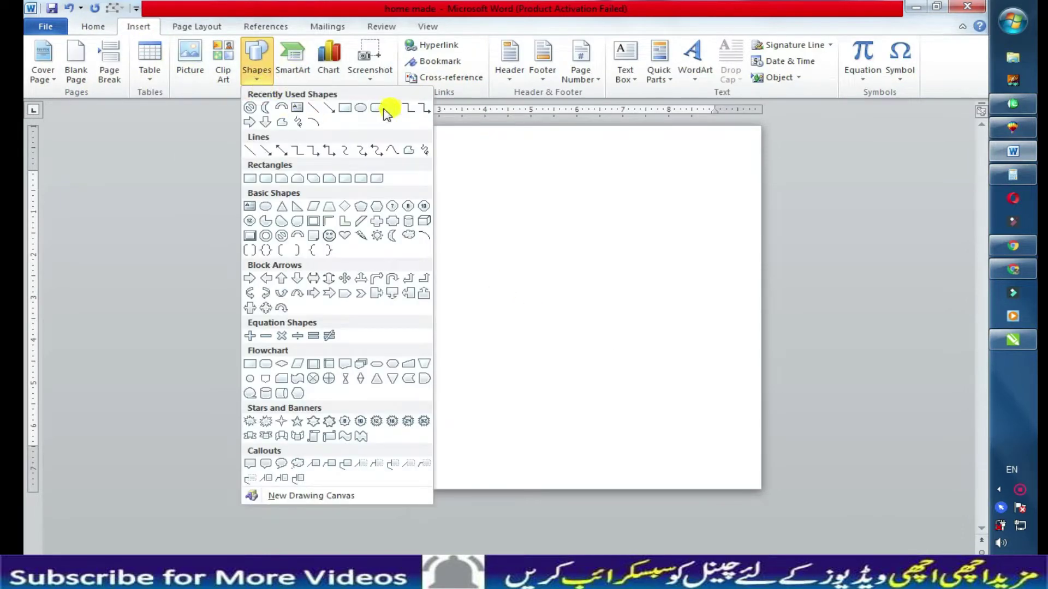
# Step: Draw a circle on the page and give it black fill with no outline
pyautogui.click(360, 109)
pyautogui.moveTo(494, 260); pyautogui.dragTo(609, 364)
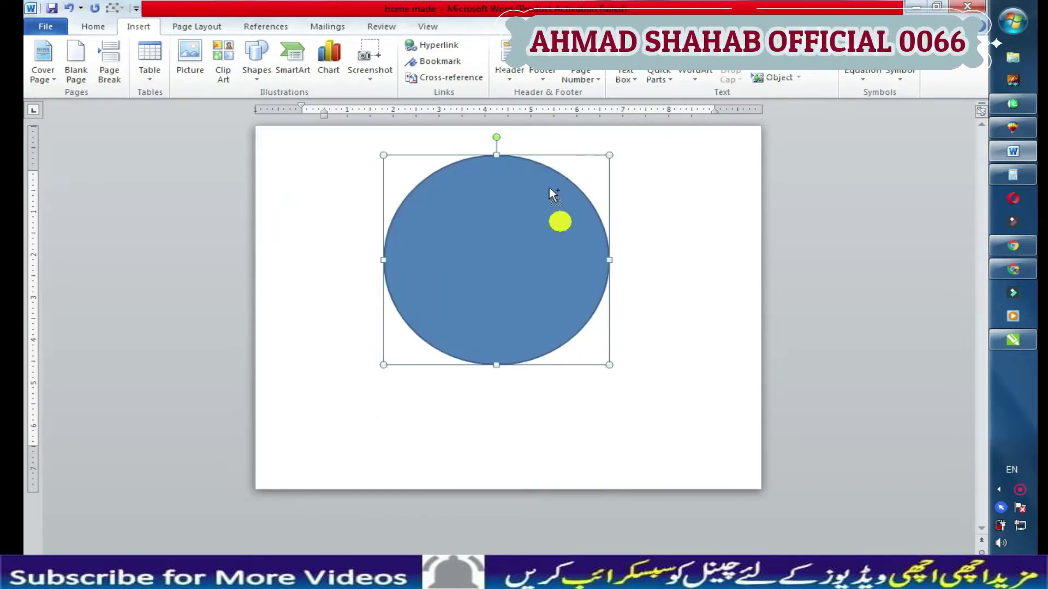
pyautogui.moveTo(537, 172); pyautogui.dragTo(533, 186)
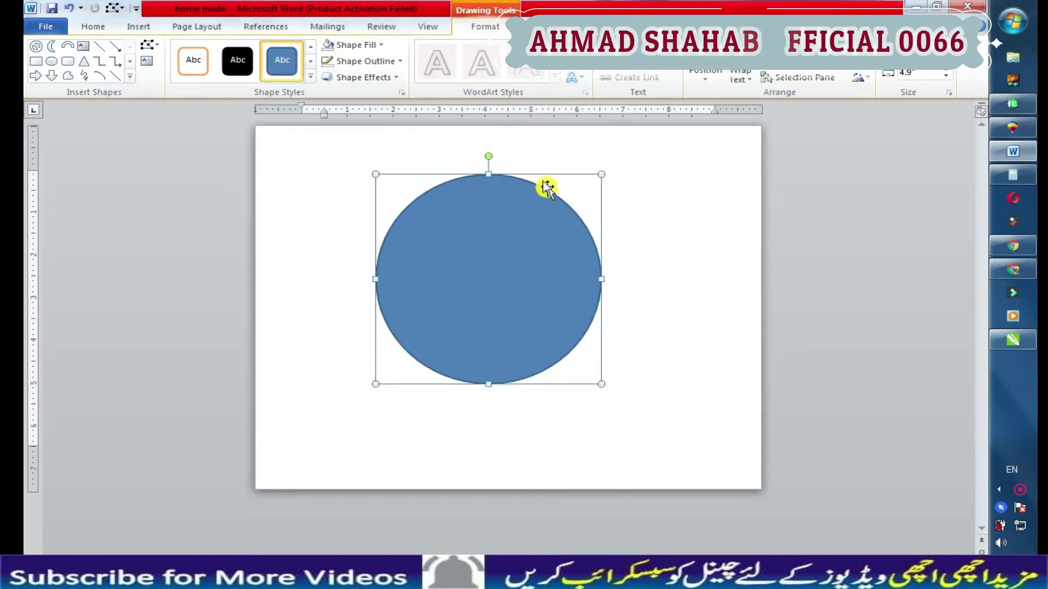
pyautogui.click(401, 61)
pyautogui.click(367, 183)
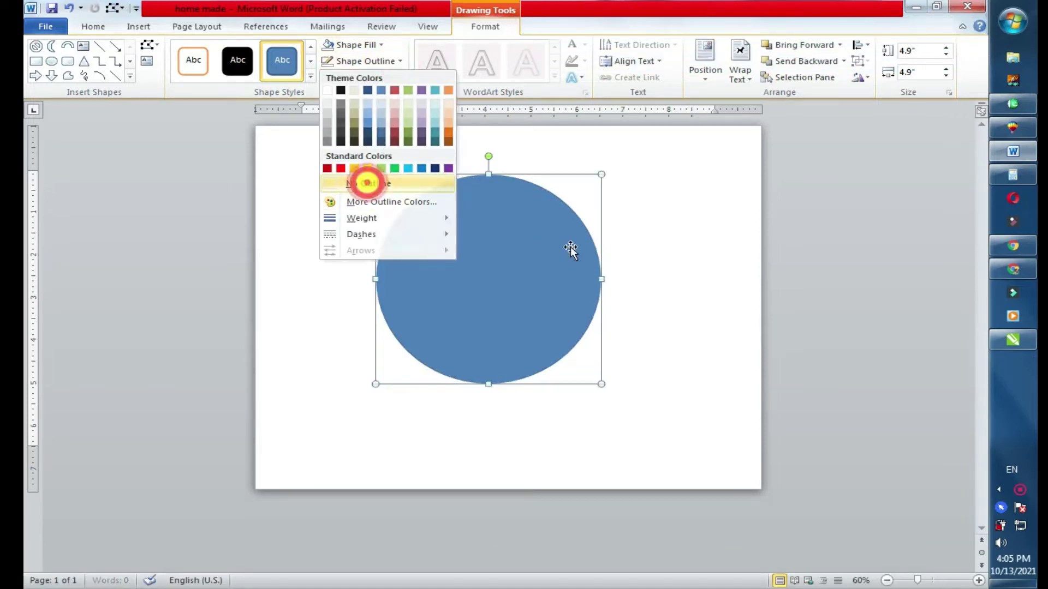
pyautogui.click(382, 44)
pyautogui.click(339, 71)
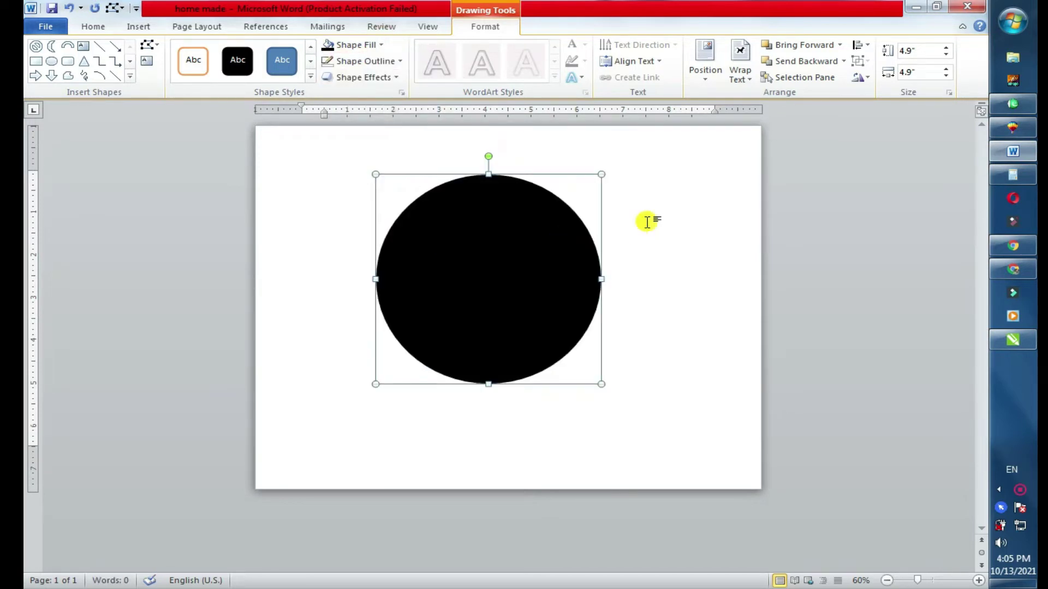
# Step: Copy and paste the black circle, then shift the copy right to overlap the original
pyautogui.click(646, 222)
pyautogui.rightClick(544, 241)
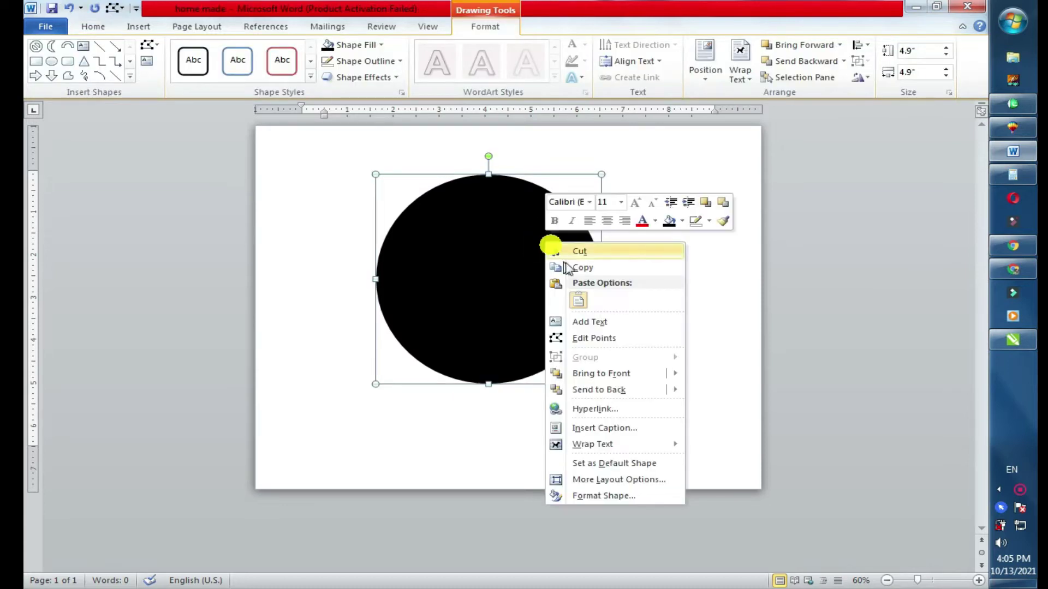
pyautogui.click(567, 266)
pyautogui.rightClick(630, 219)
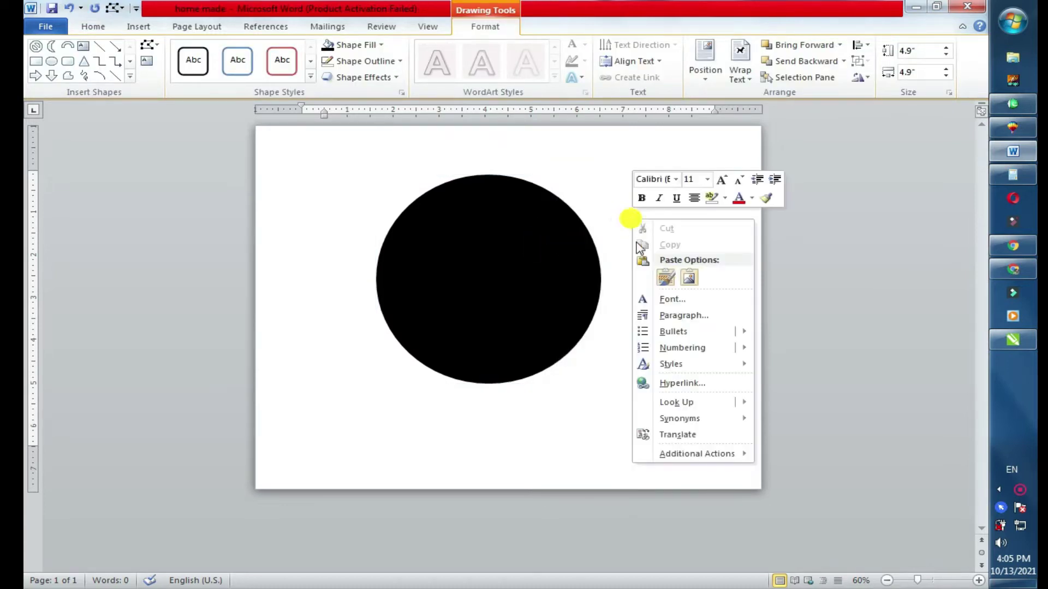
pyautogui.click(666, 278)
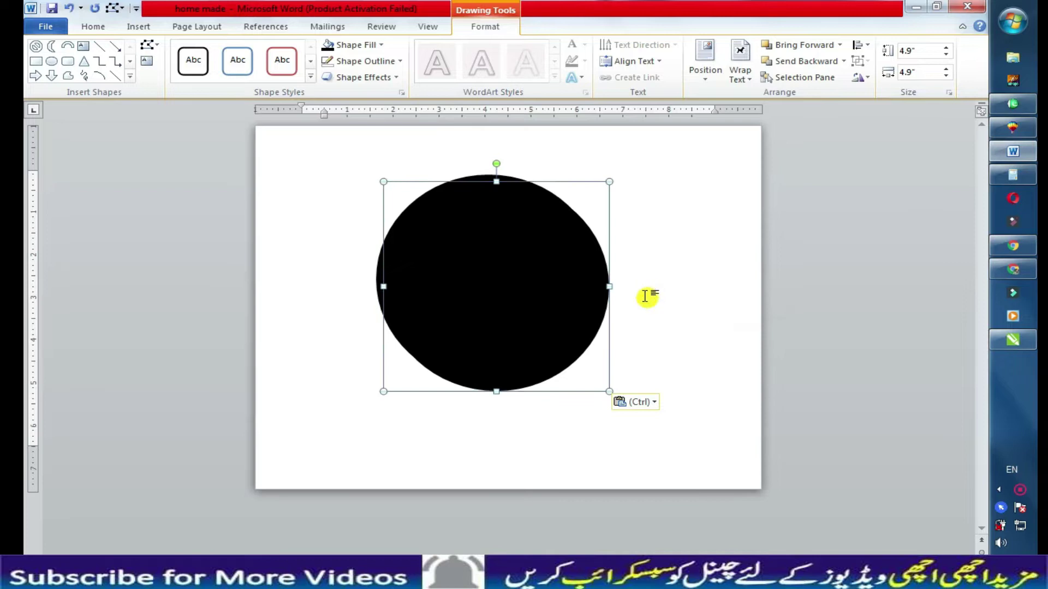
pyautogui.press('ctrl')
pyautogui.click(572, 280)
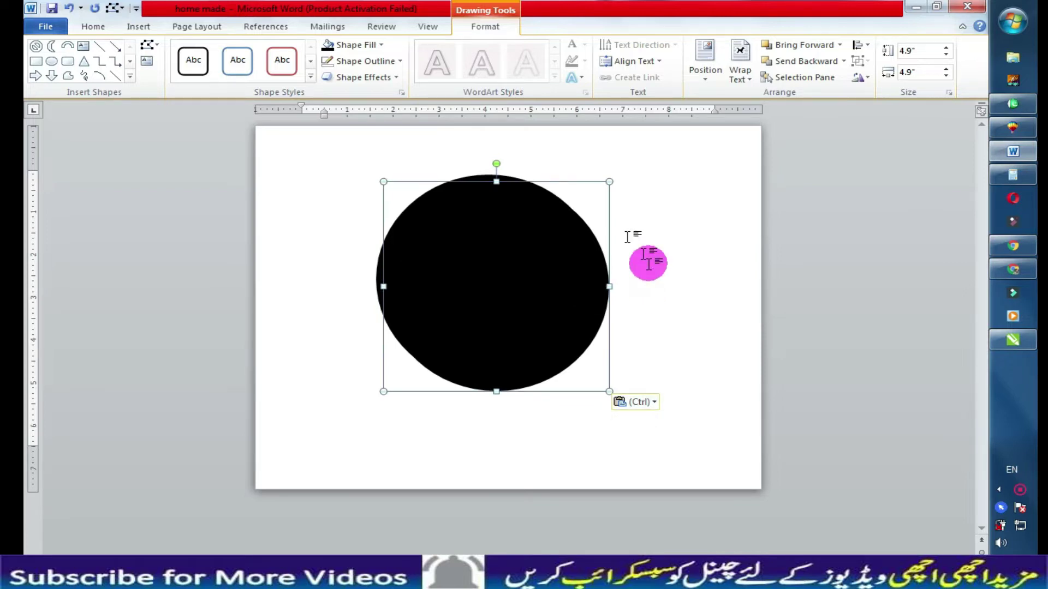
pyautogui.moveTo(576, 184); pyautogui.dragTo(649, 175)
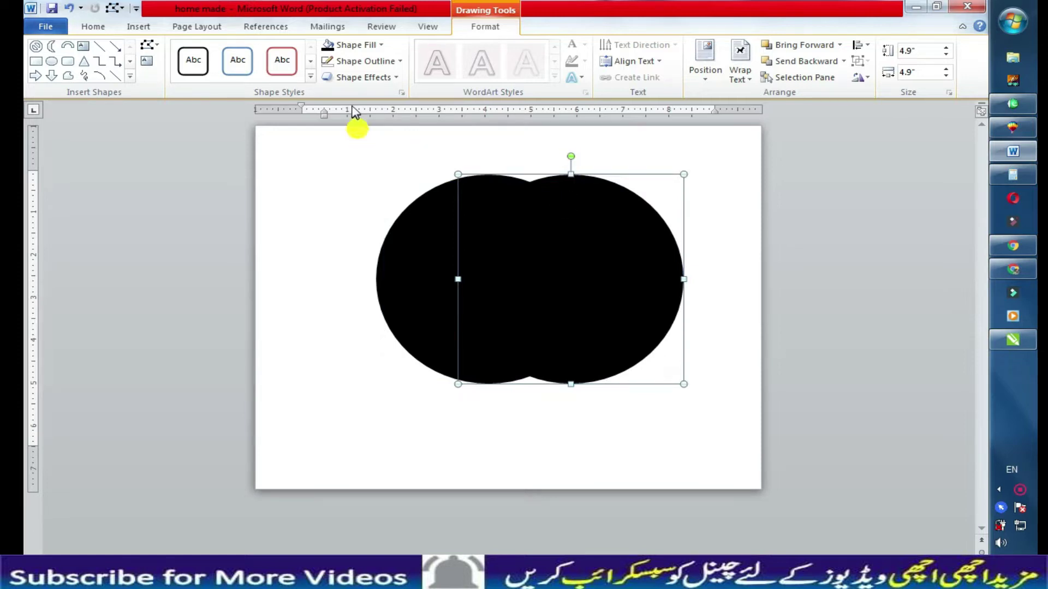
pyautogui.click(386, 46)
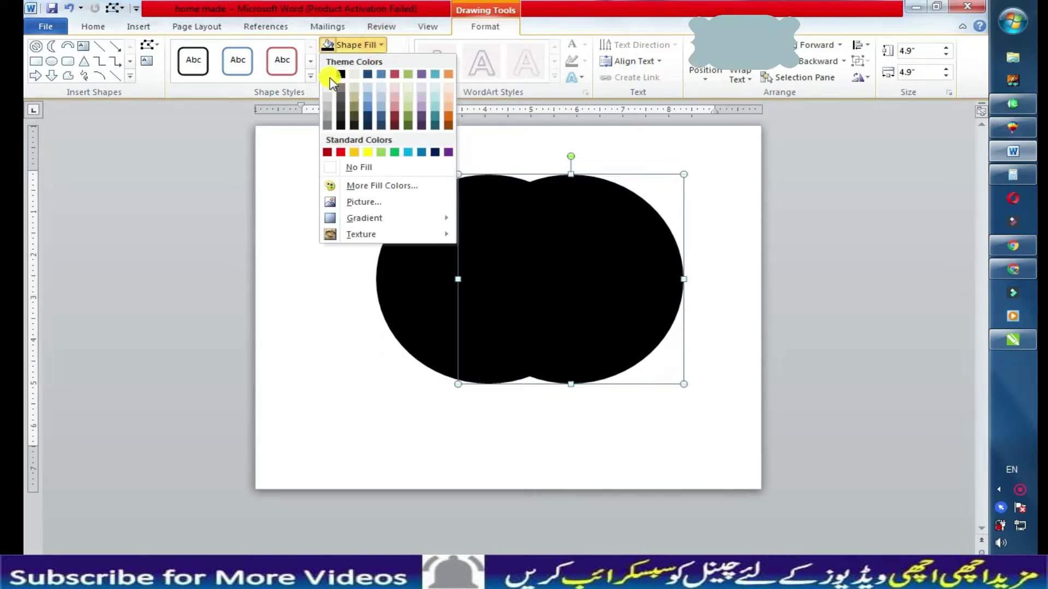
# Step: Fill the copy white, slide it left and shrink it to 4.69 inches
pyautogui.click(329, 76)
pyautogui.moveTo(592, 206); pyautogui.dragTo(517, 208)
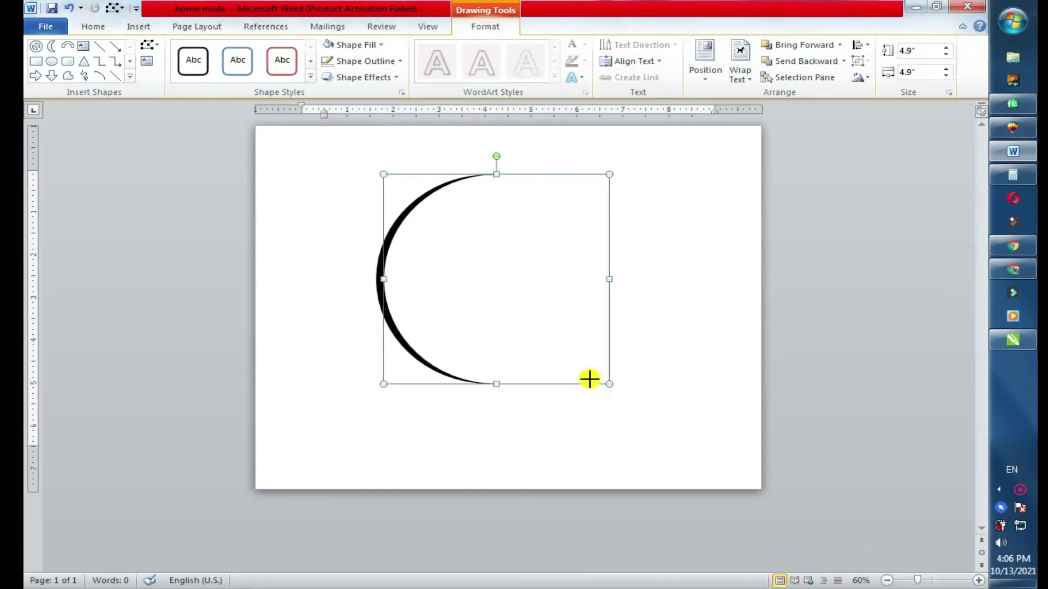
pyautogui.moveTo(589, 379); pyautogui.dragTo(592, 363)
pyautogui.moveTo(542, 320); pyautogui.dragTo(535, 322)
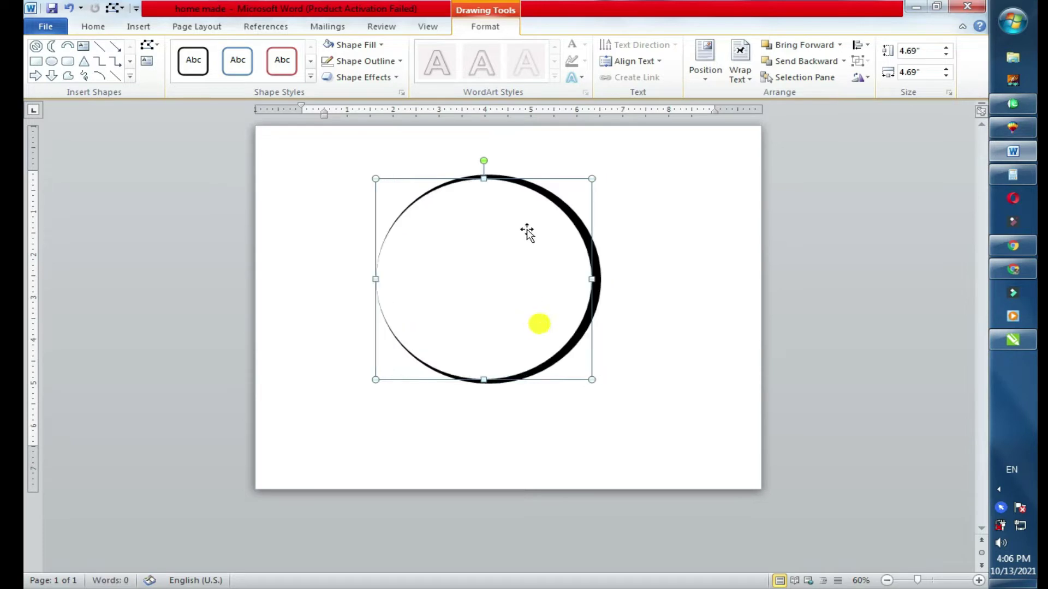
# Step: Align the white circle centre and middle with the black circle to form a ring
pyautogui.keyDown('shift'); pyautogui.click(577, 221); pyautogui.keyUp('shift')
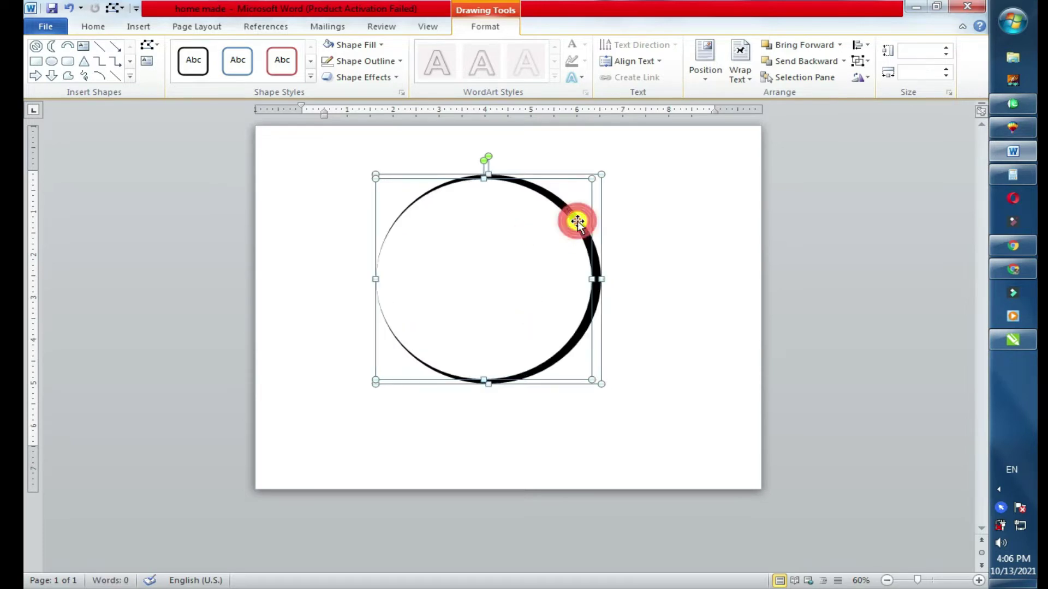
pyautogui.click(871, 46)
pyautogui.click(885, 80)
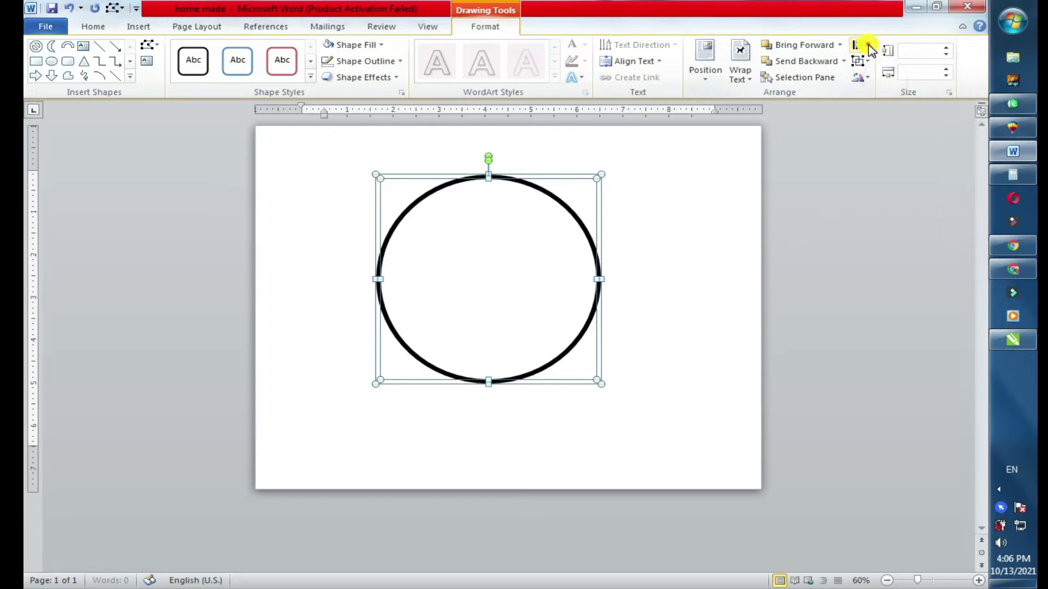
pyautogui.click(861, 45)
pyautogui.click(894, 130)
# Step: Try resizing the white circle from its side, undoing the changes
pyautogui.click(649, 251)
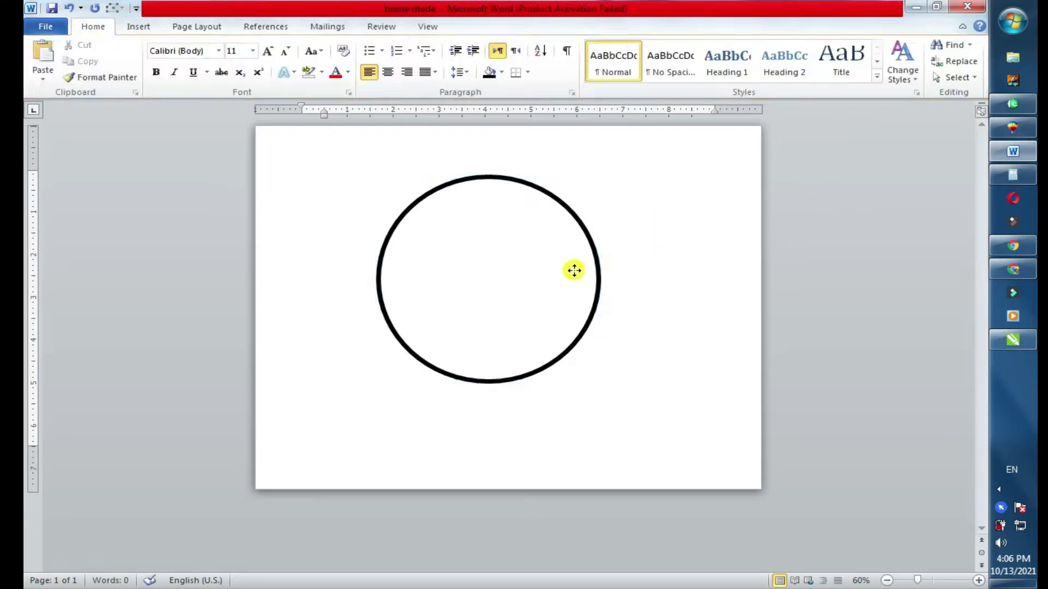
pyautogui.click(573, 270)
pyautogui.moveTo(598, 180); pyautogui.dragTo(589, 199)
pyautogui.moveTo(589, 279); pyautogui.dragTo(602, 281)
pyautogui.hotkey('ctrl', 'z')
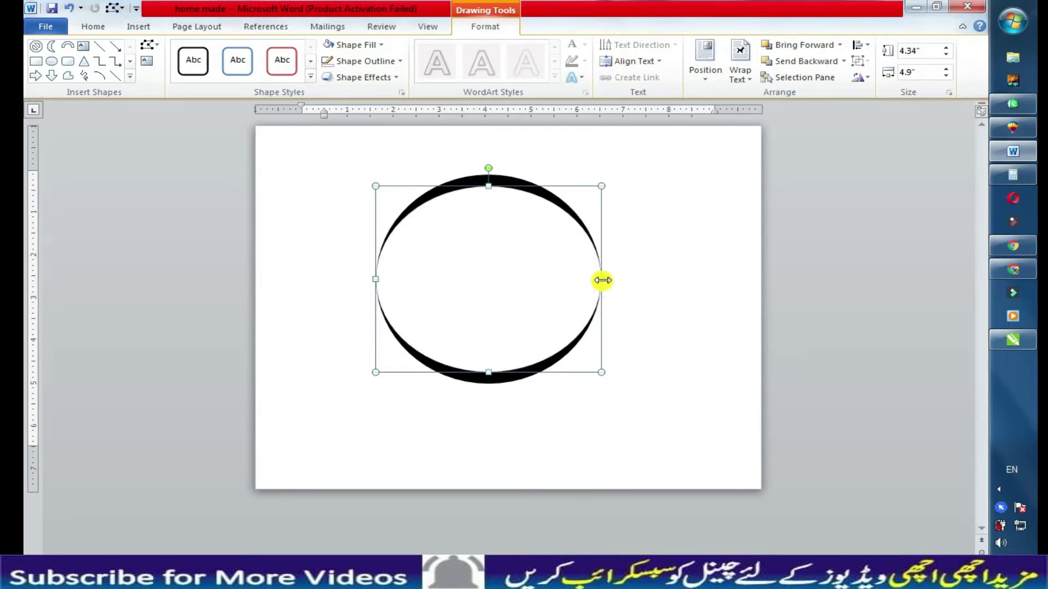
pyautogui.moveTo(602, 280); pyautogui.dragTo(606, 278)
pyautogui.hotkey('ctrl', 'z')
pyautogui.hotkey('ctrl', 'z')
pyautogui.hotkey('ctrl', 'z')
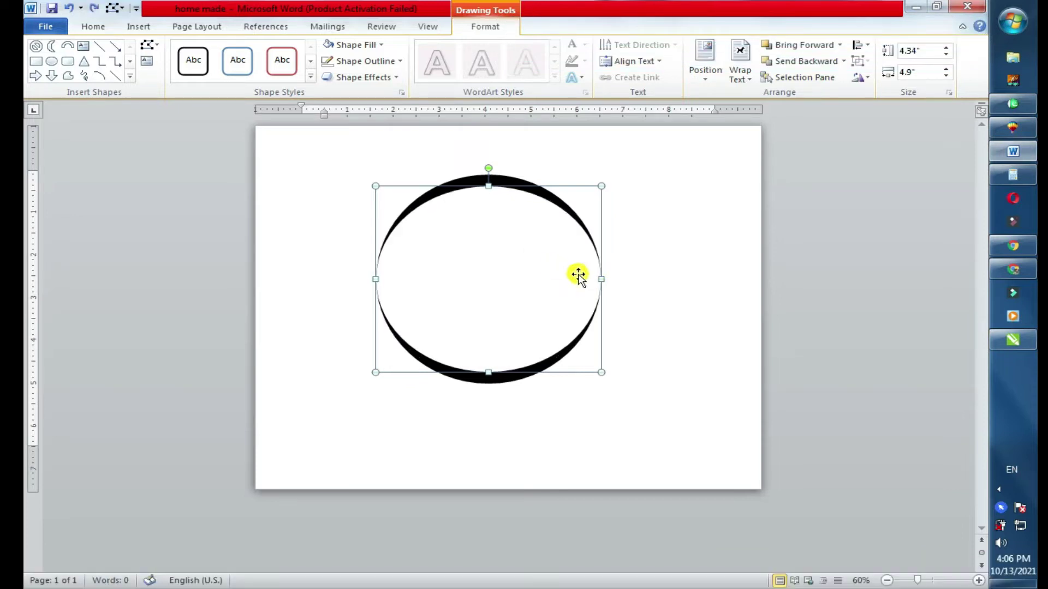
# Step: Copy the circle shape and paste a duplicate onto the page
pyautogui.click(663, 260)
pyautogui.click(537, 261)
pyautogui.rightClick(537, 260)
pyautogui.click(503, 175)
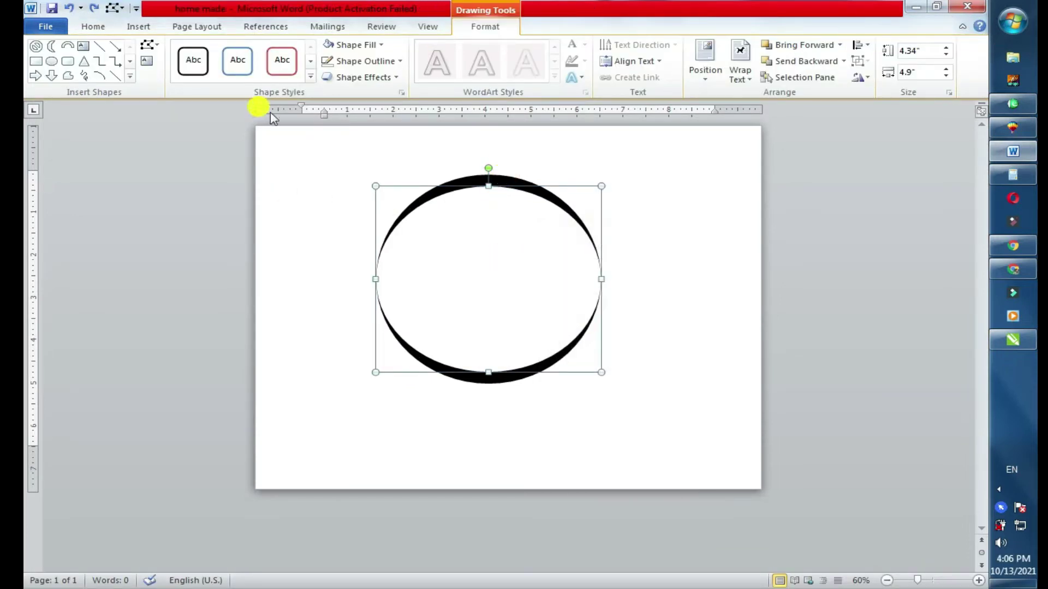
pyautogui.rightClick(506, 175)
pyautogui.click(551, 208)
pyautogui.click(562, 187)
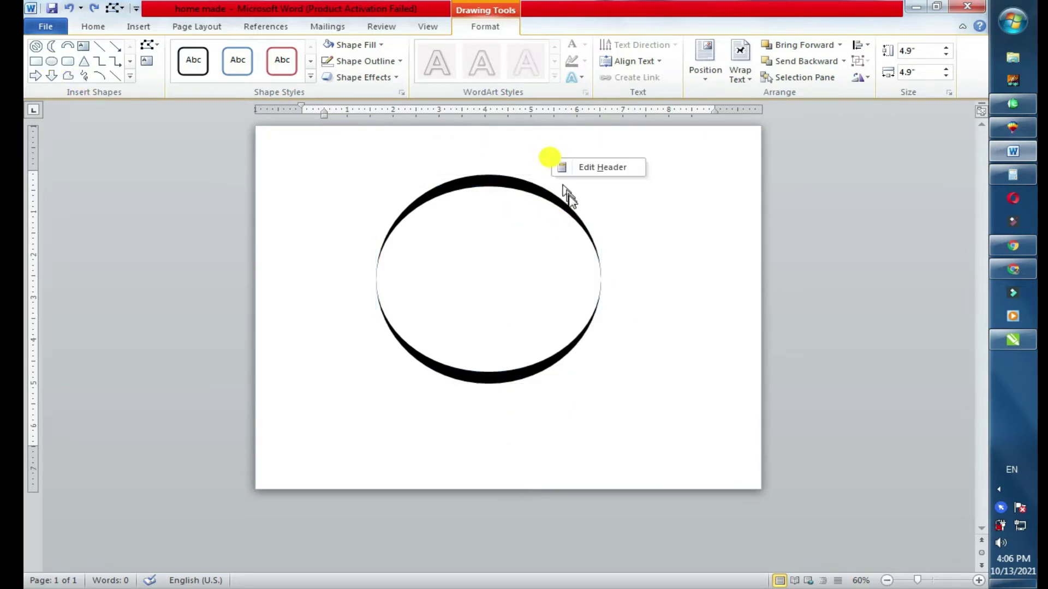
pyautogui.rightClick(662, 221)
pyautogui.click(694, 279)
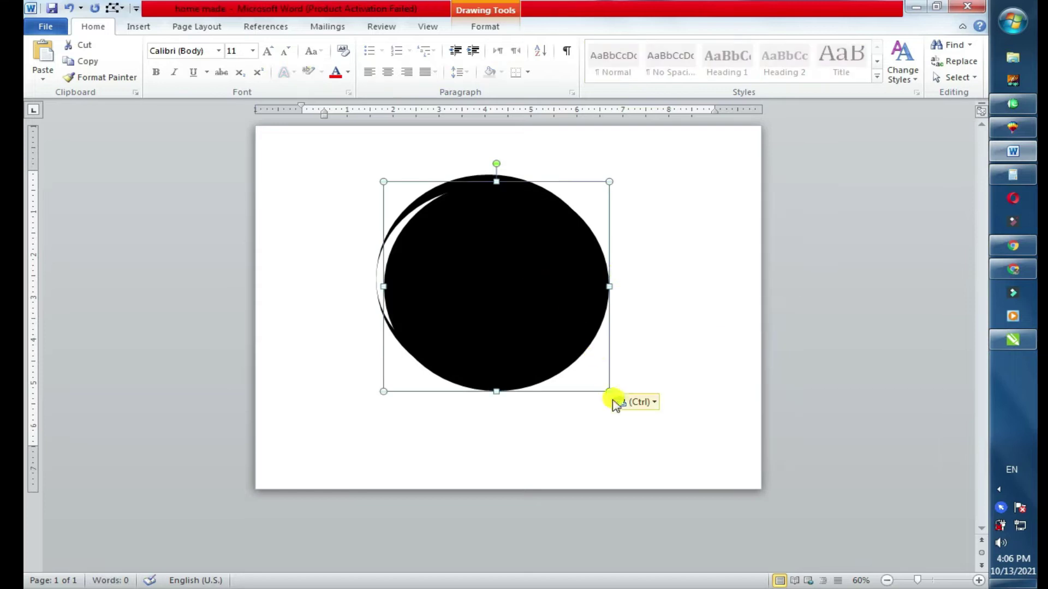
# Step: Shrink the pasted circle and centre it horizontally and vertically inside the ring
pyautogui.moveTo(585, 373); pyautogui.dragTo(558, 345)
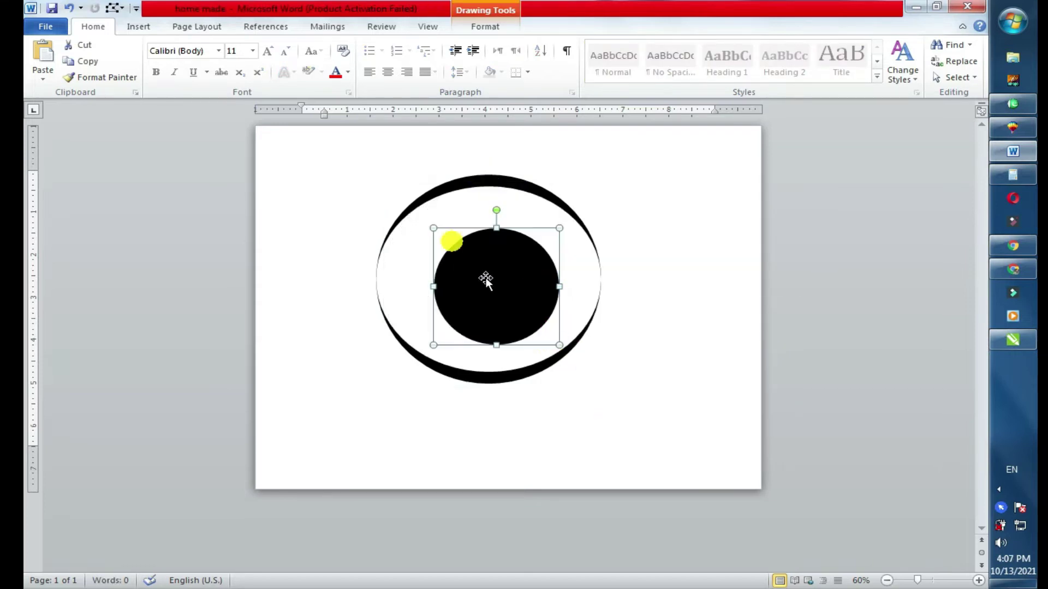
pyautogui.doubleClick(456, 259)
pyautogui.click(193, 60)
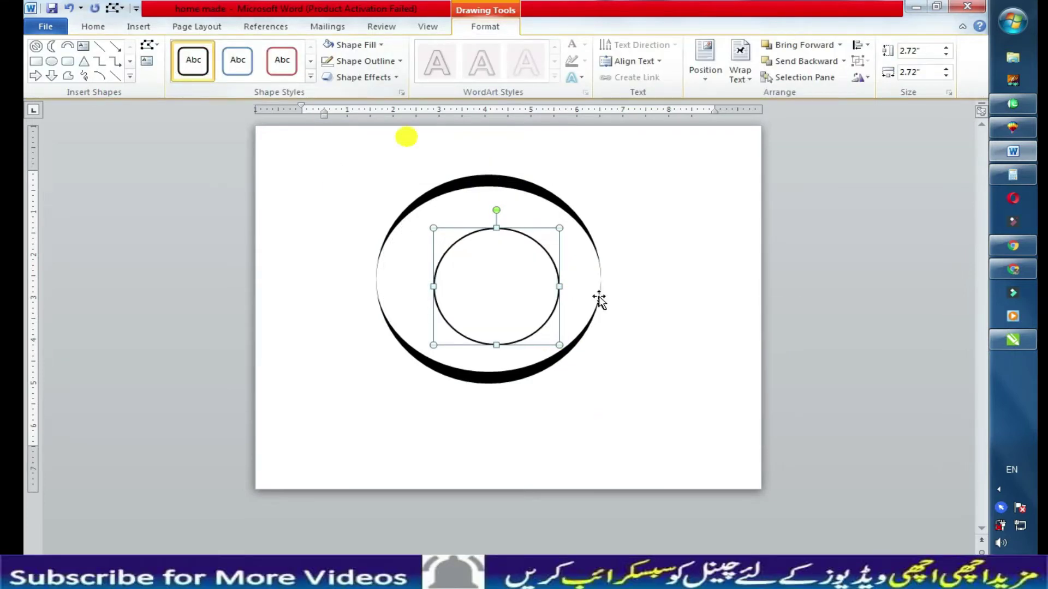
pyautogui.keyDown('shift'); pyautogui.click(570, 291); pyautogui.keyUp('shift')
pyautogui.click(727, 286)
pyautogui.click(559, 286)
pyautogui.keyDown('shift'); pyautogui.click(494, 180); pyautogui.keyUp('shift')
pyautogui.click(857, 52)
pyautogui.click(873, 77)
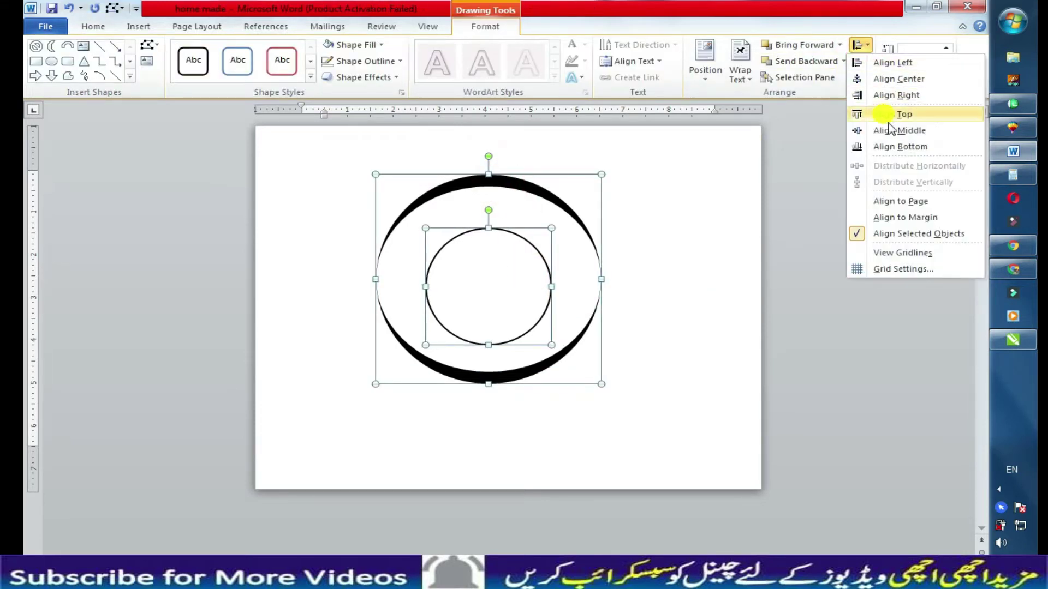
pyautogui.click(879, 136)
# Step: Enlarge the inner circle to 3.31 inches and give it a Round Dot 1½ pt outline
pyautogui.click(554, 222)
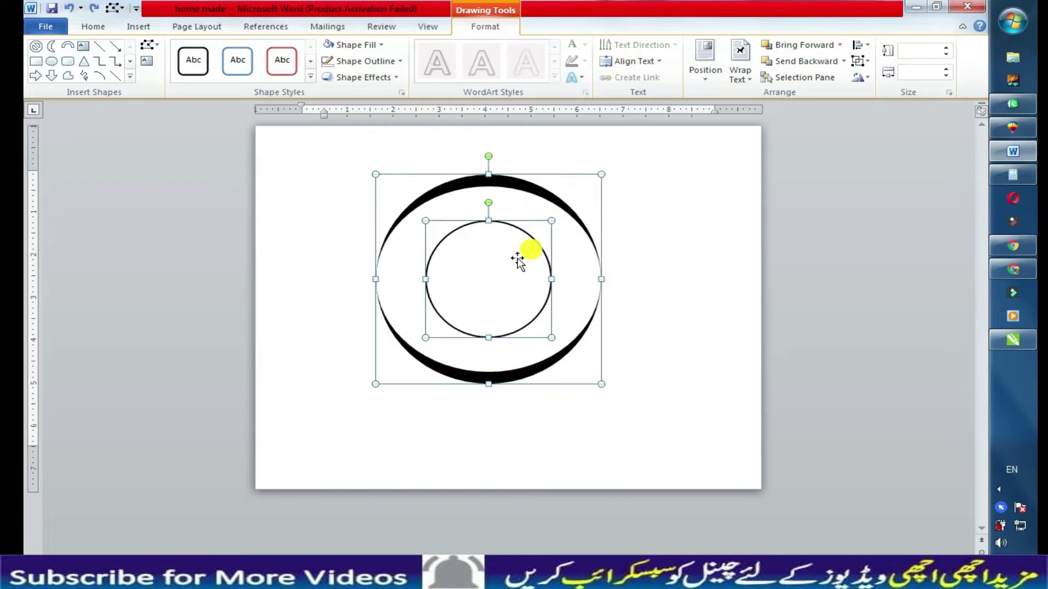
pyautogui.click(550, 223)
pyautogui.moveTo(554, 216); pyautogui.dragTo(564, 208)
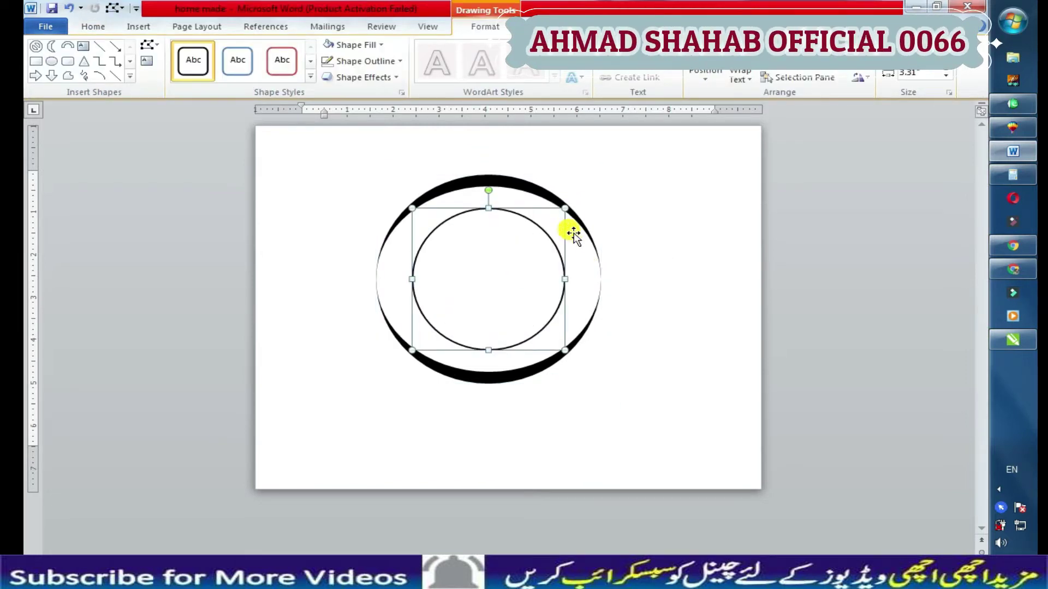
pyautogui.click(399, 61)
pyautogui.moveTo(357, 234)
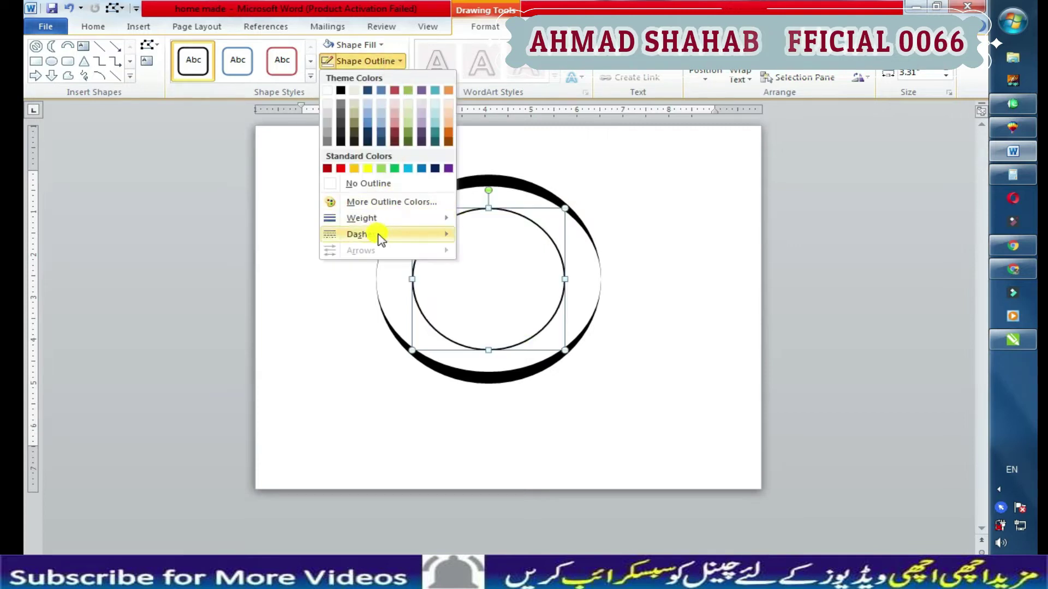
pyautogui.click(495, 246)
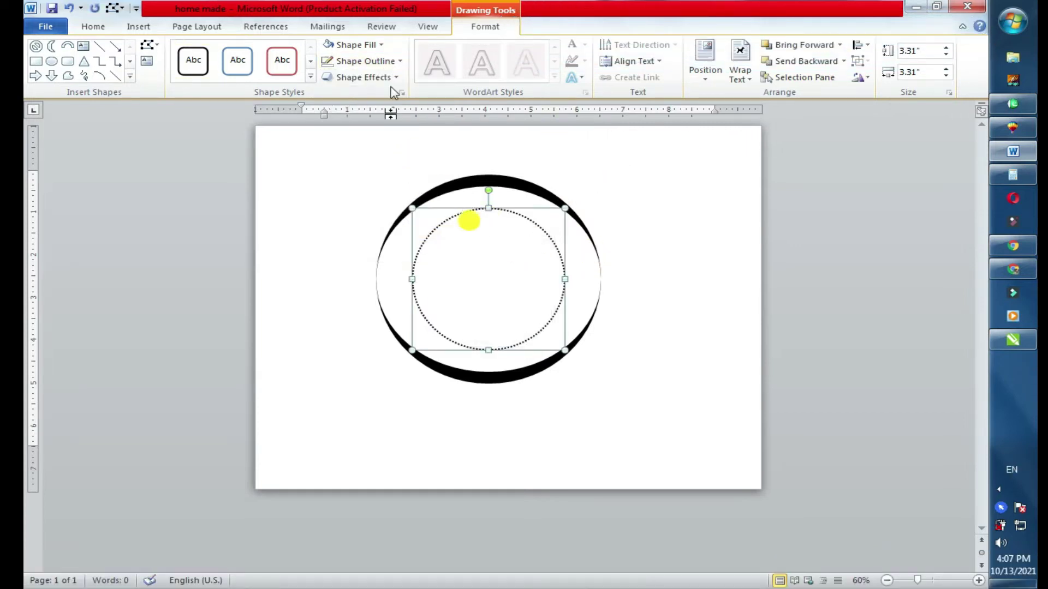
pyautogui.click(400, 61)
pyautogui.click(528, 273)
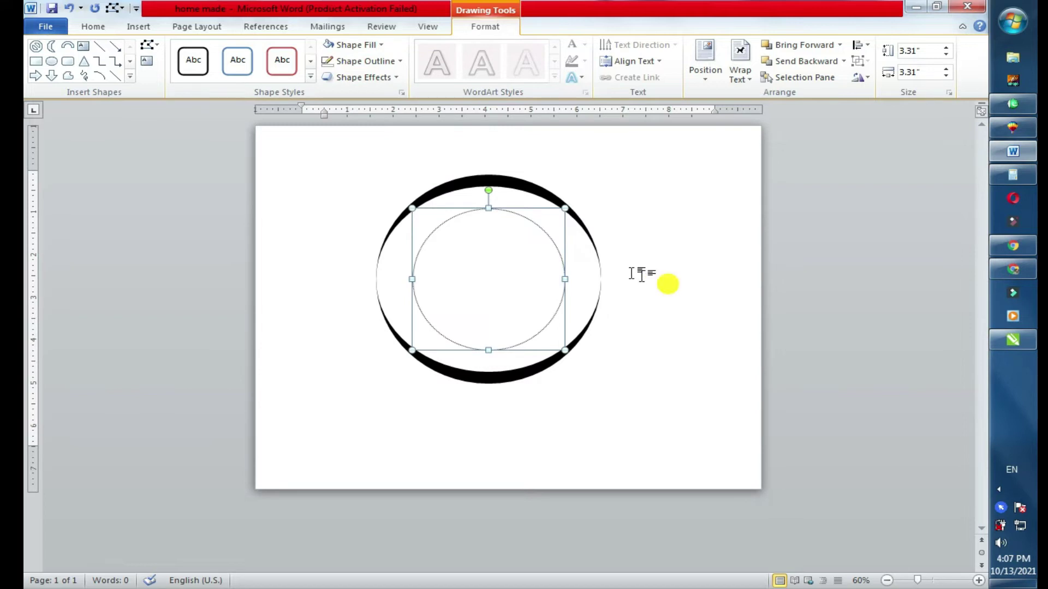
pyautogui.click(400, 62)
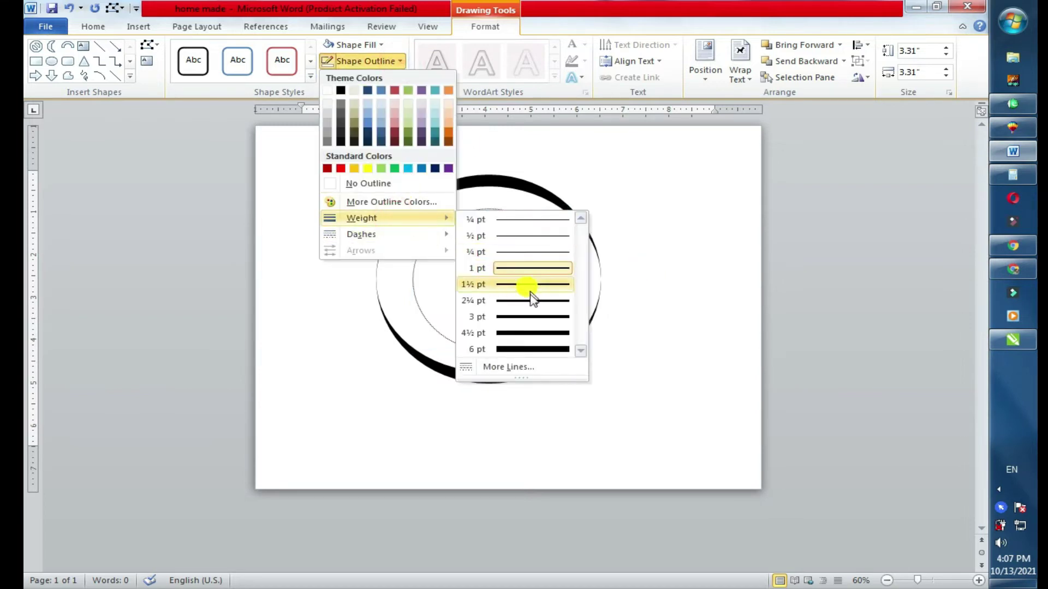
pyautogui.click(527, 286)
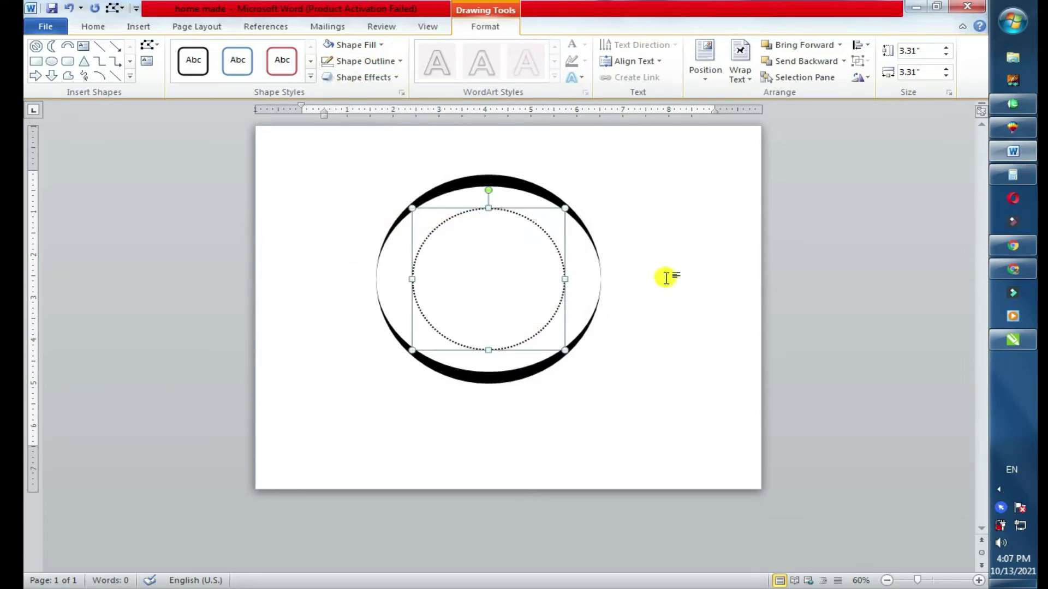
pyautogui.click(69, 65)
# Step: Draw a 1.9 × 6.64-inch rectangle across the ring's middle with no outline
pyautogui.moveTo(342, 254); pyautogui.dragTo(647, 335)
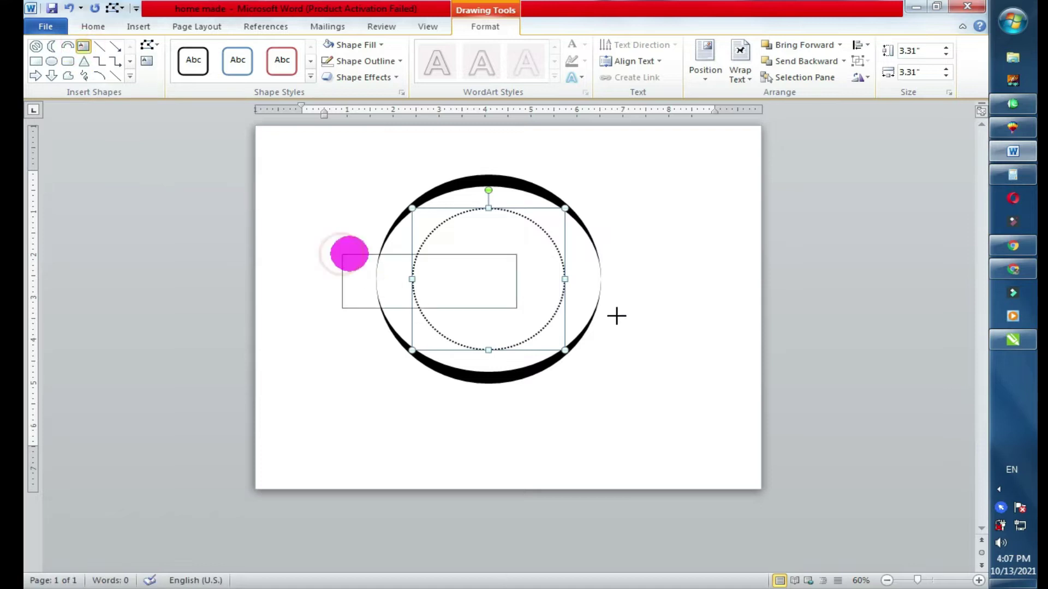
pyautogui.click(518, 240)
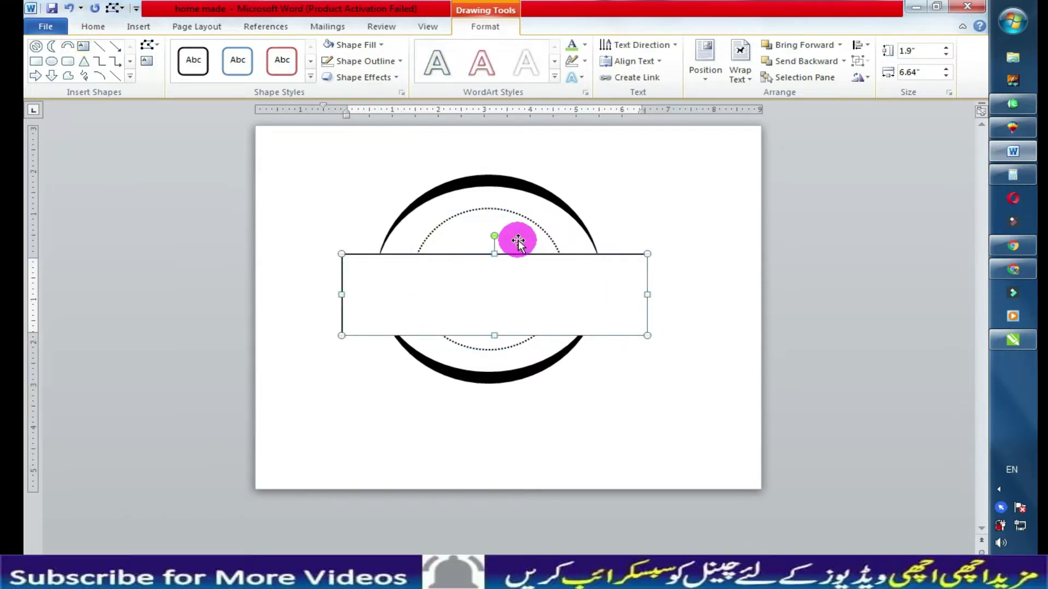
pyautogui.click(519, 256)
pyautogui.moveTo(604, 252)
pyautogui.mouseDown()
pyautogui.moveTo(562, 269)
pyautogui.moveTo(585, 249)
pyautogui.mouseUp()
pyautogui.hotkey('ctrl', 'z')
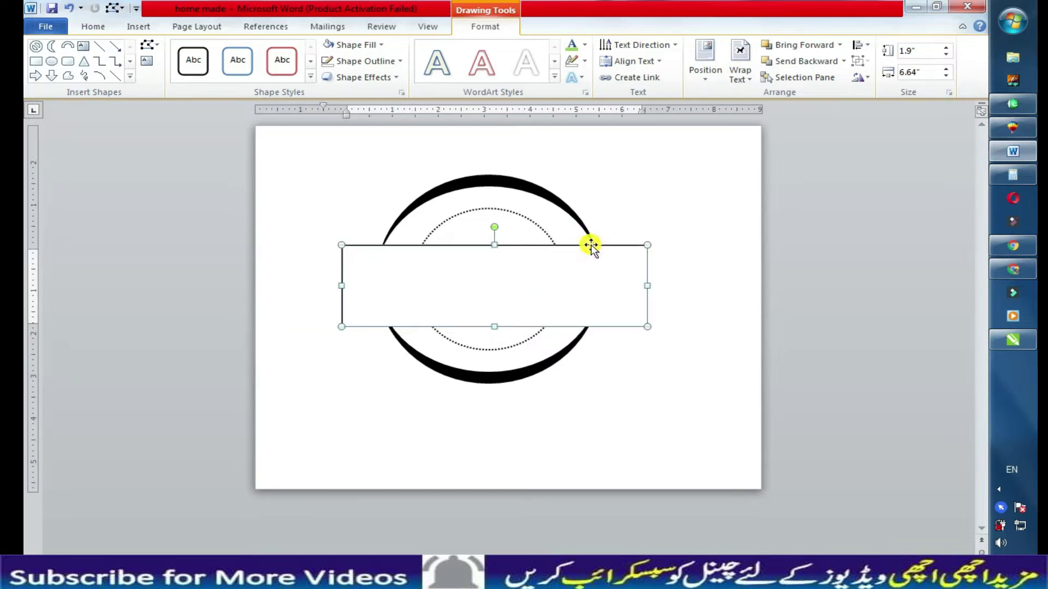
pyautogui.click(382, 46)
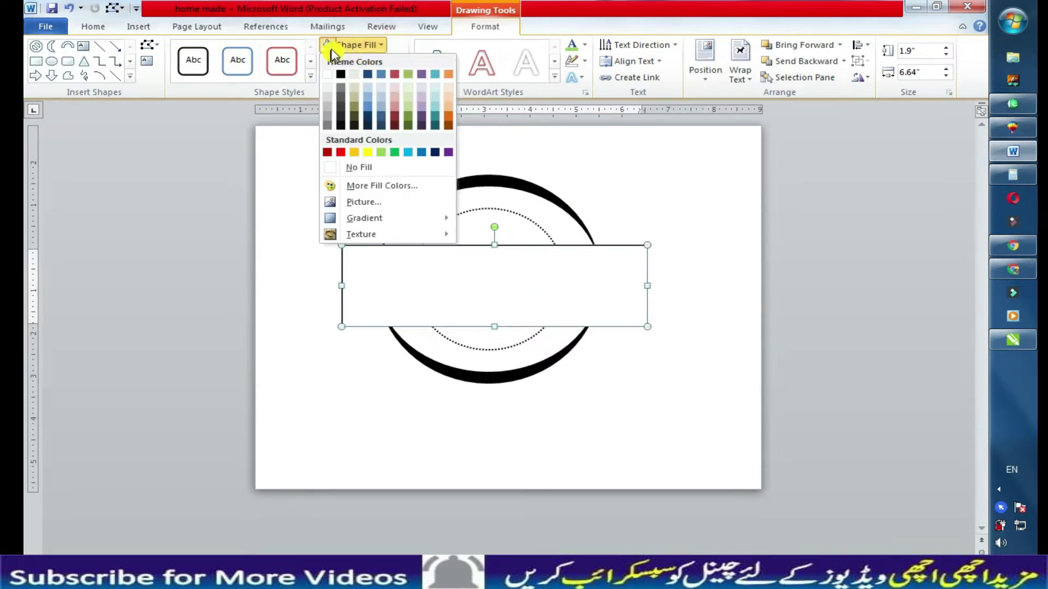
pyautogui.click(377, 45)
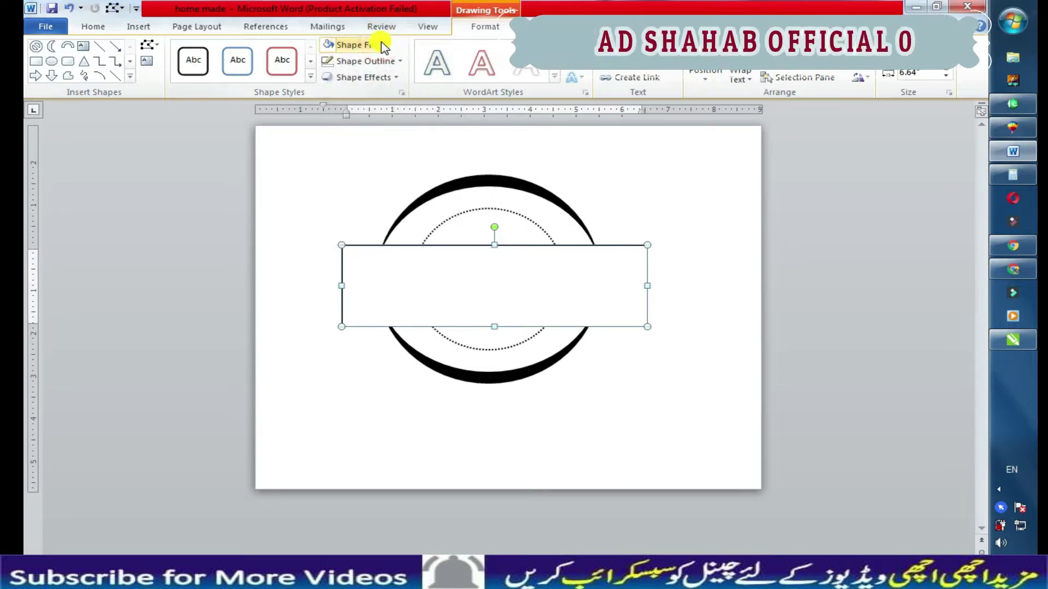
pyautogui.click(401, 58)
pyautogui.click(351, 184)
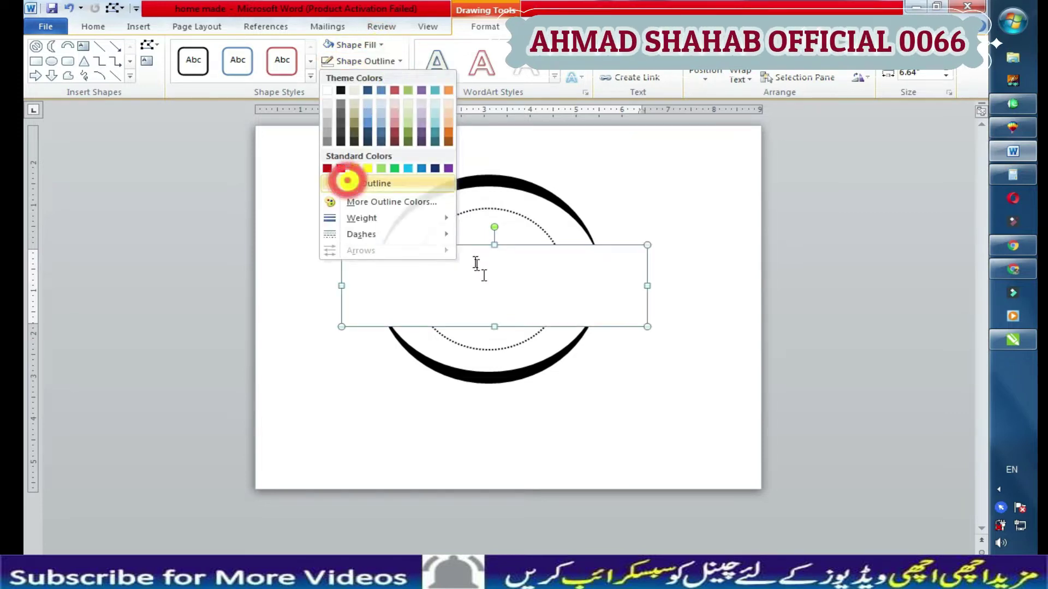
pyautogui.click(484, 273)
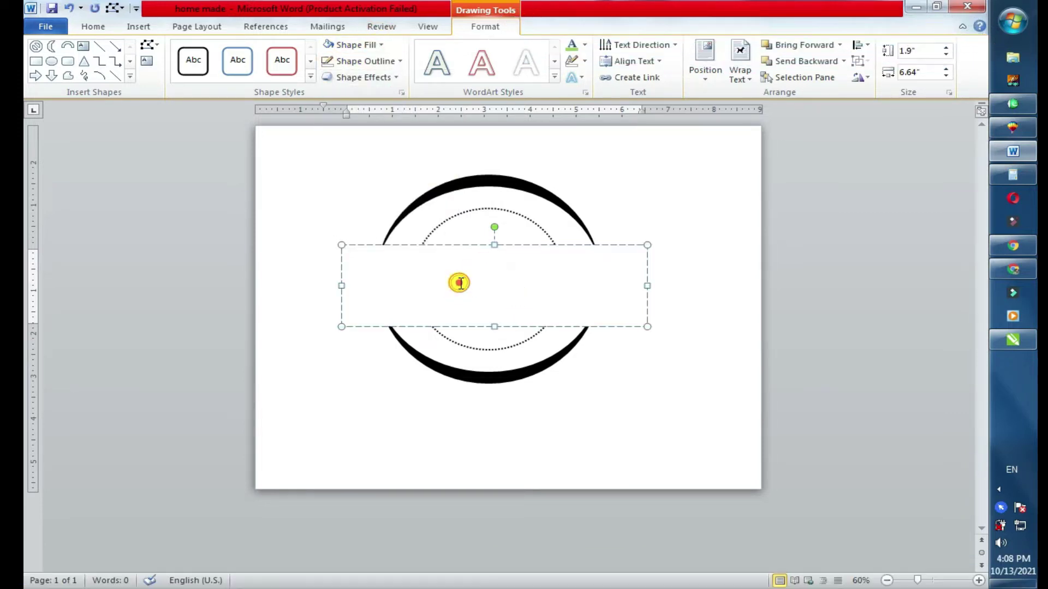
# Step: Raise the box's top edge to make it taller
pyautogui.click(419, 273)
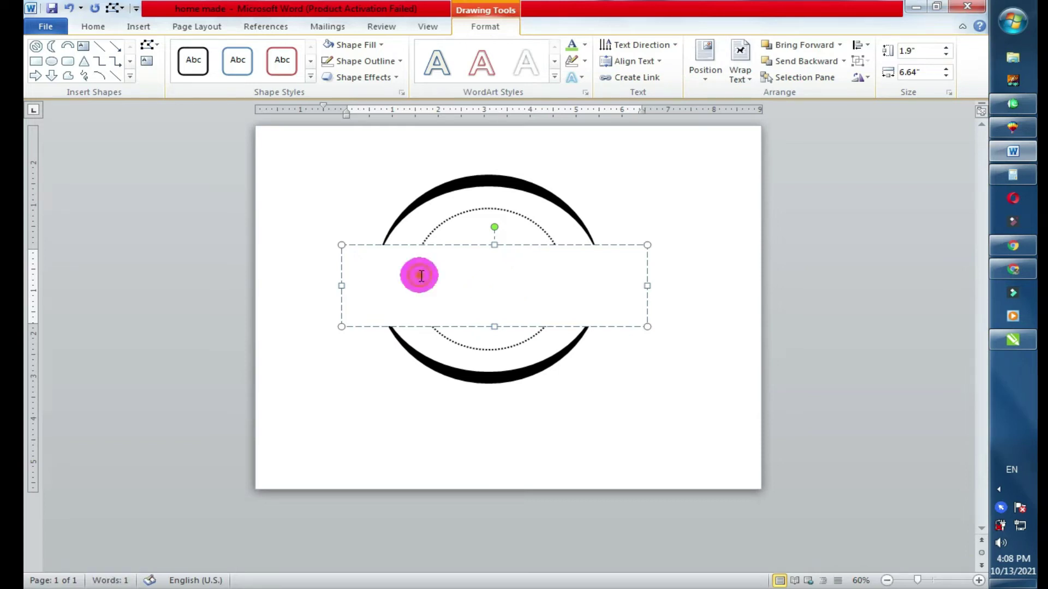
pyautogui.moveTo(492, 245); pyautogui.dragTo(492, 230)
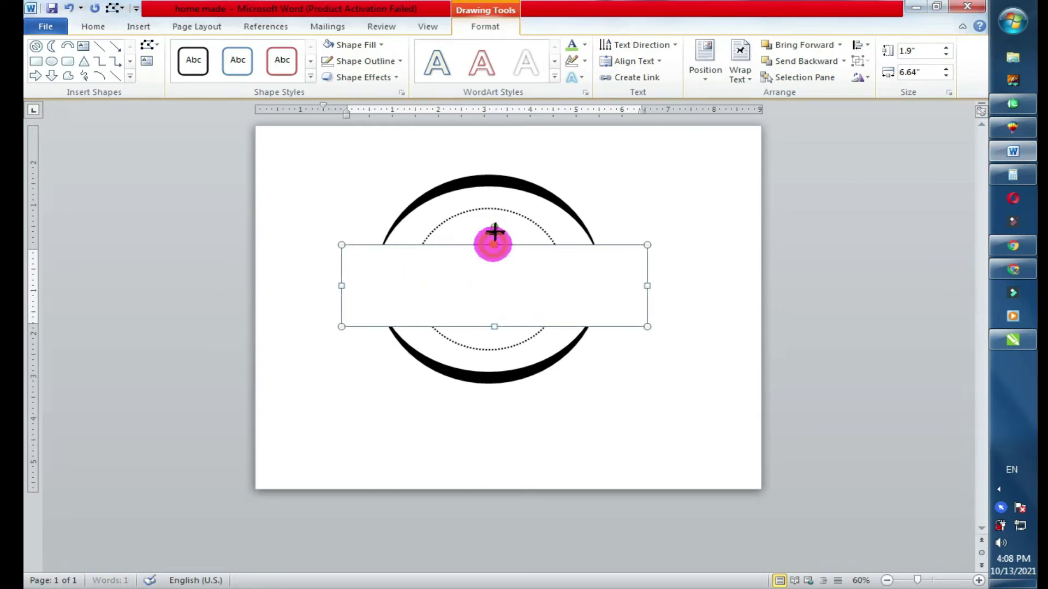
pyautogui.click(434, 268)
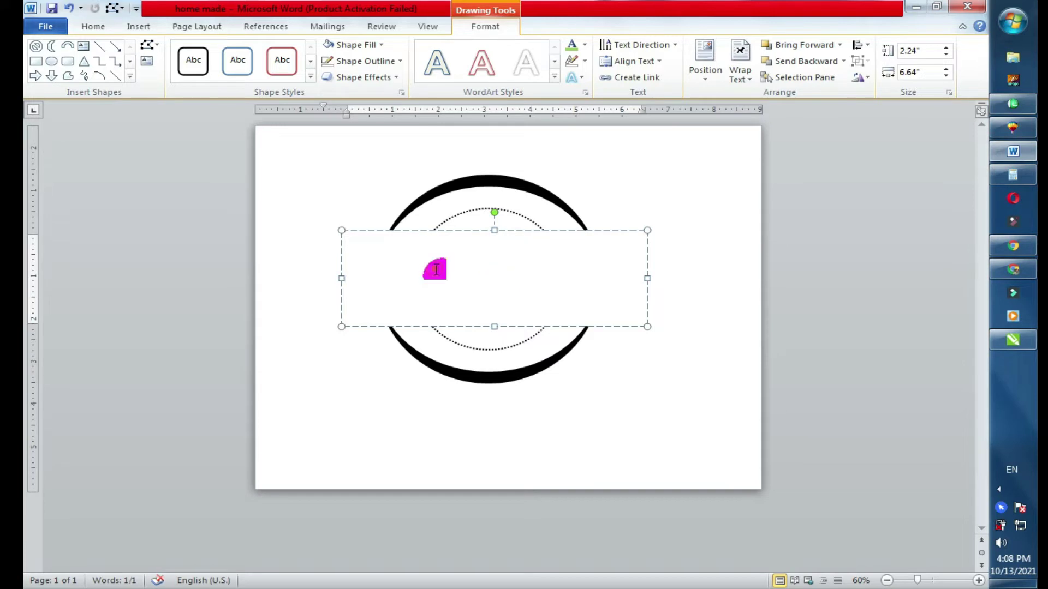
# Step: Set the box's font size to 24 pt and enter the word Gourmet
pyautogui.click(147, 62)
pyautogui.click(429, 281)
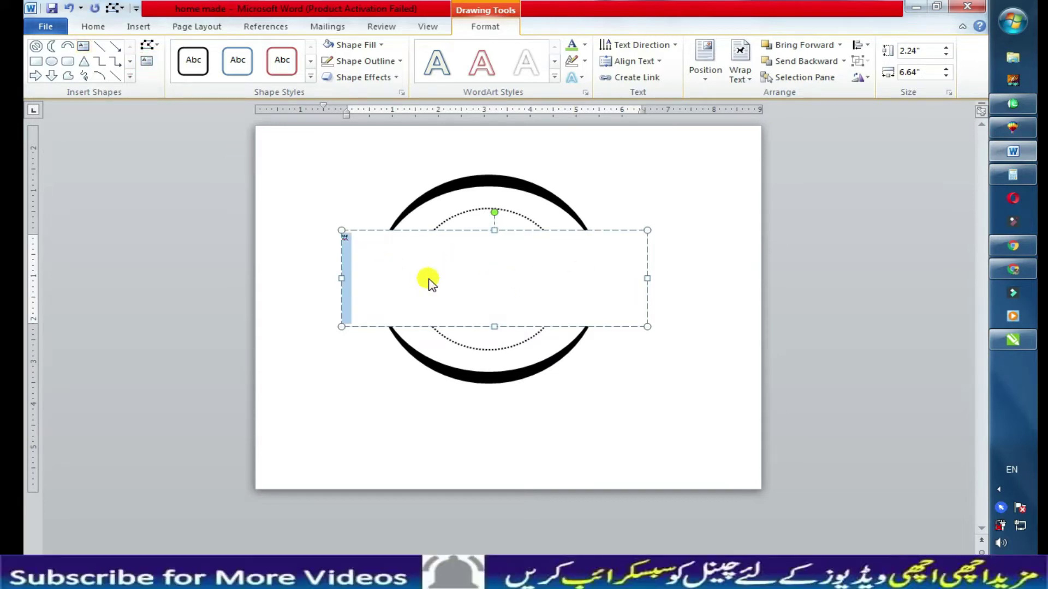
pyautogui.click(93, 26)
pyautogui.click(253, 50)
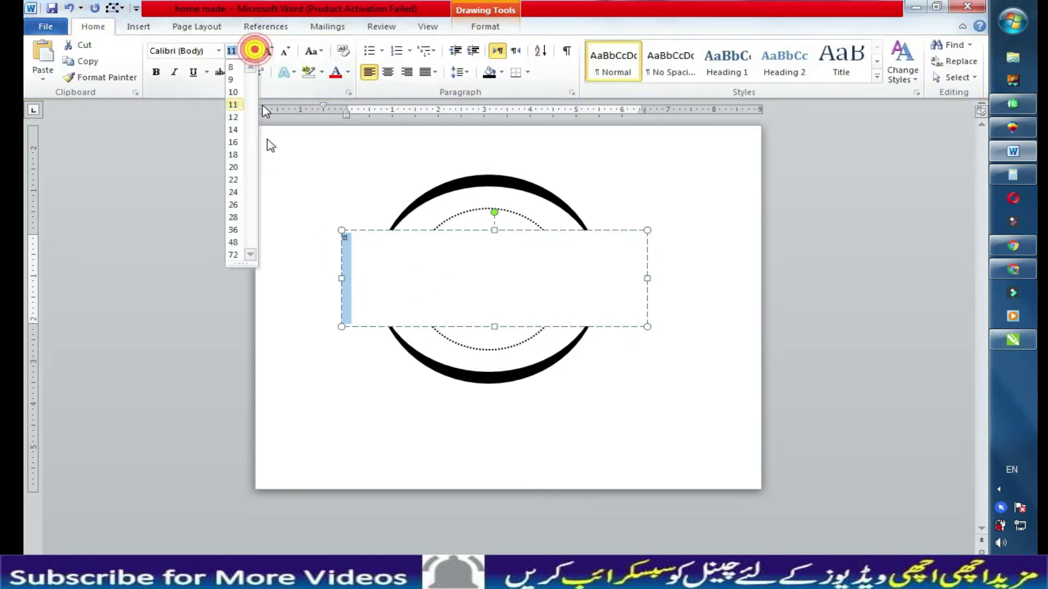
pyautogui.click(233, 192)
pyautogui.write('ffffff')
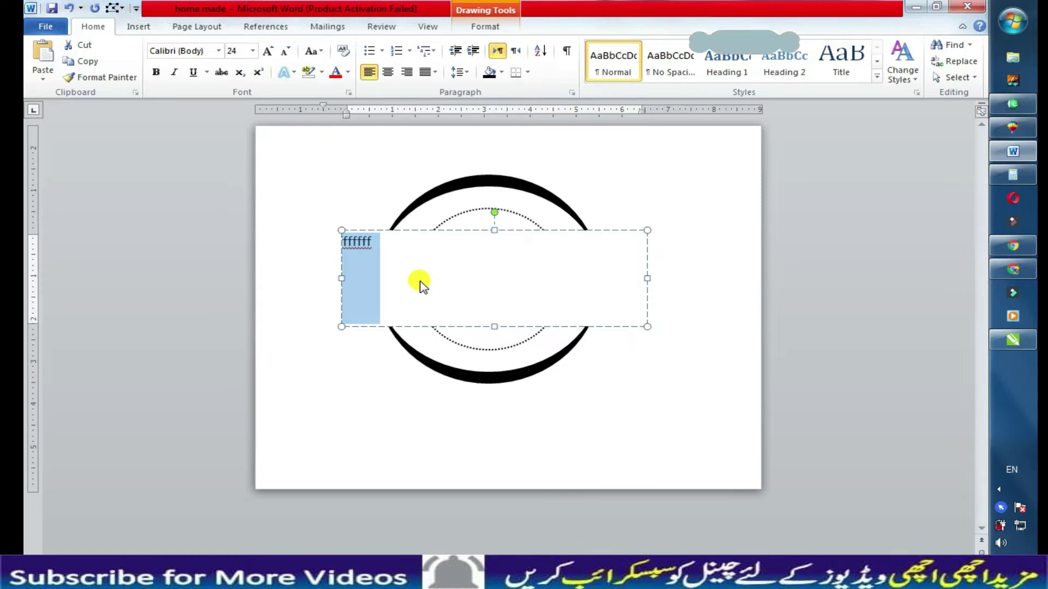
pyautogui.press('BackSpace')
pyautogui.write('urmet')
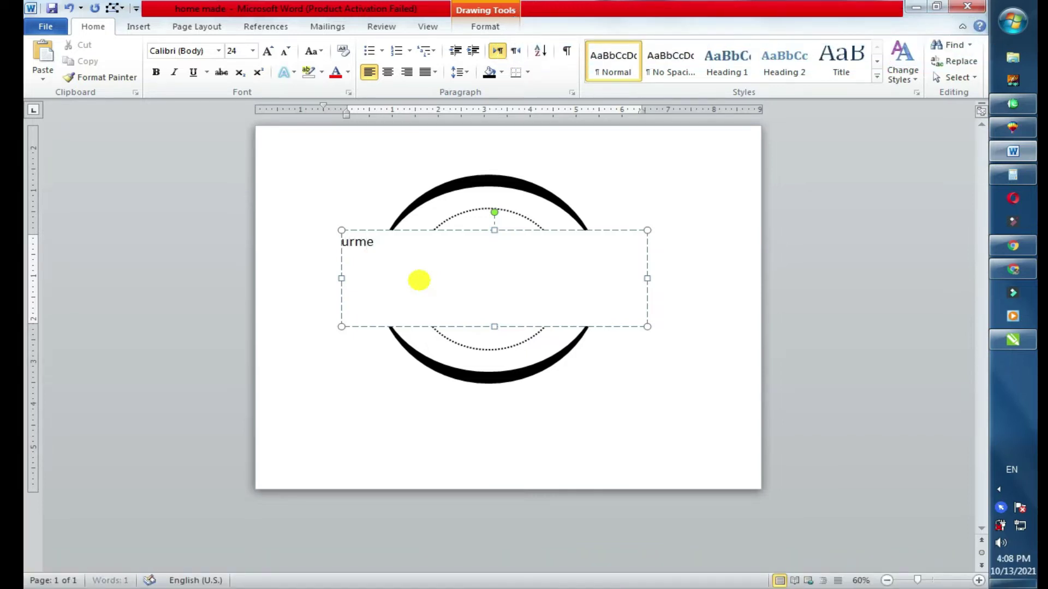
# Step: Widen the box further left and select all its text
pyautogui.moveTo(340, 279); pyautogui.dragTo(272, 279)
pyautogui.click(355, 273)
pyautogui.hotkey('ctrl', 'a')
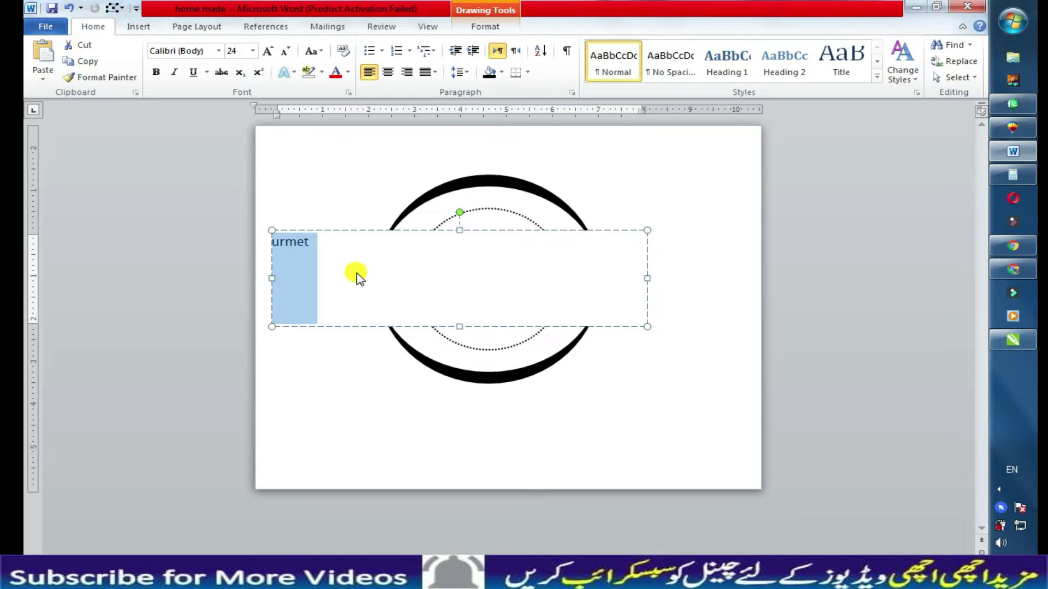
pyautogui.press('Right')
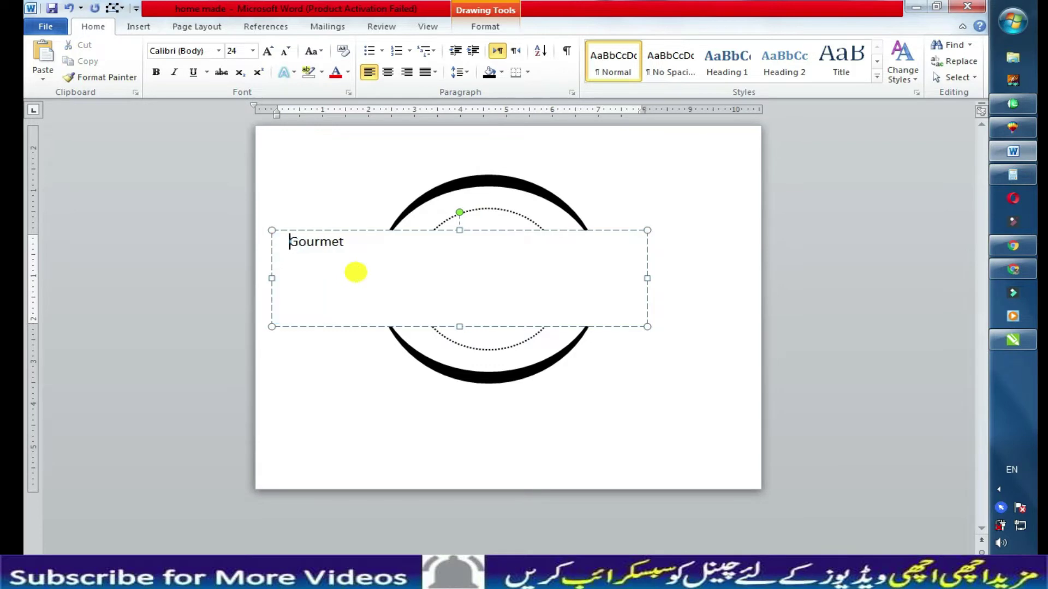
pyautogui.hotkey('ctrl', 'a')
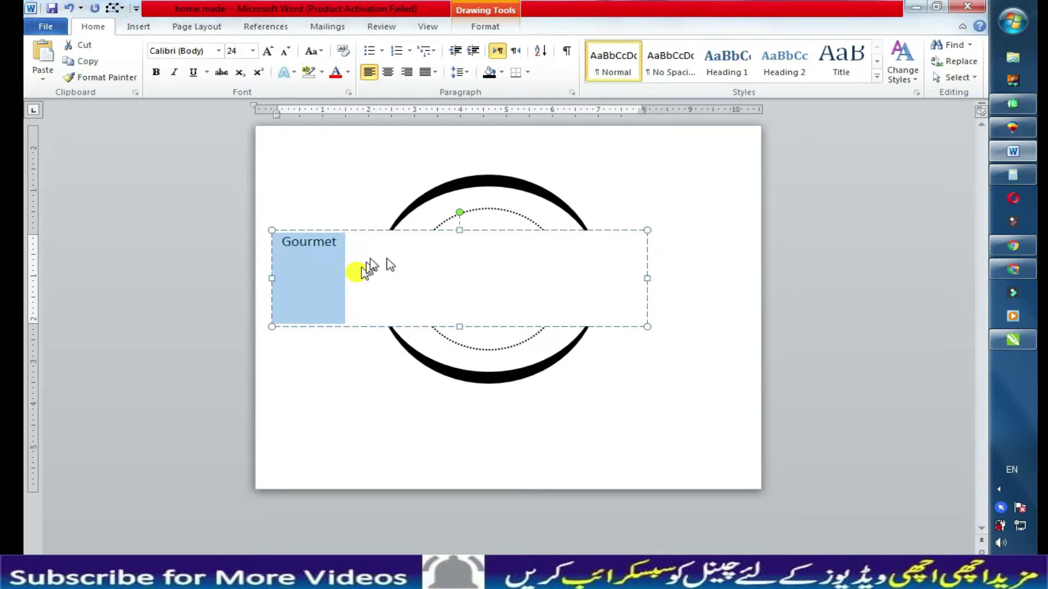
# Step: Apply the ADOLPHE script font and shrink the text box to a narrow strip
pyautogui.click(217, 51)
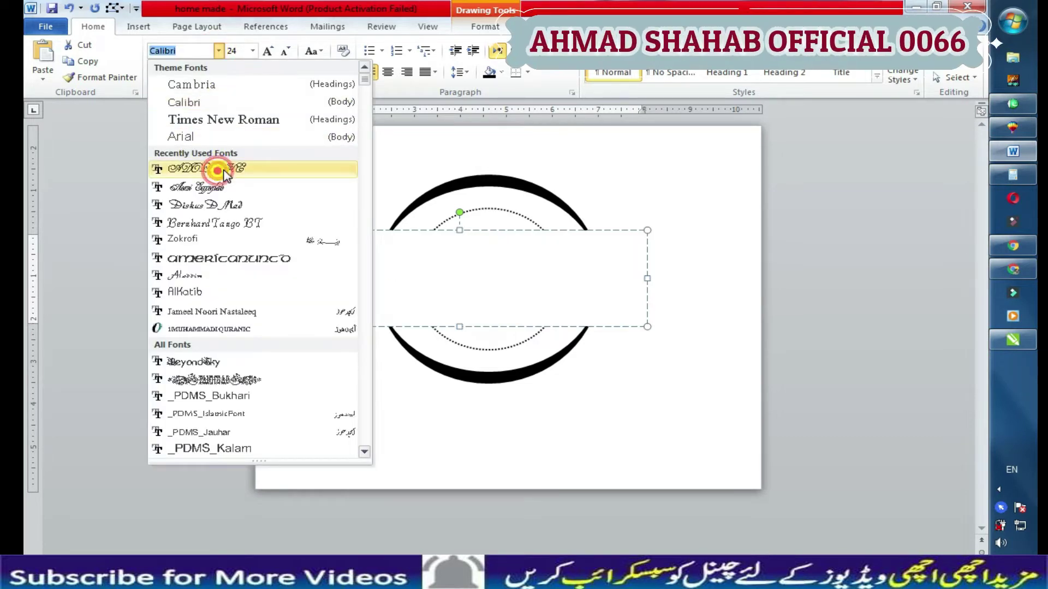
pyautogui.click(219, 170)
pyautogui.click(478, 288)
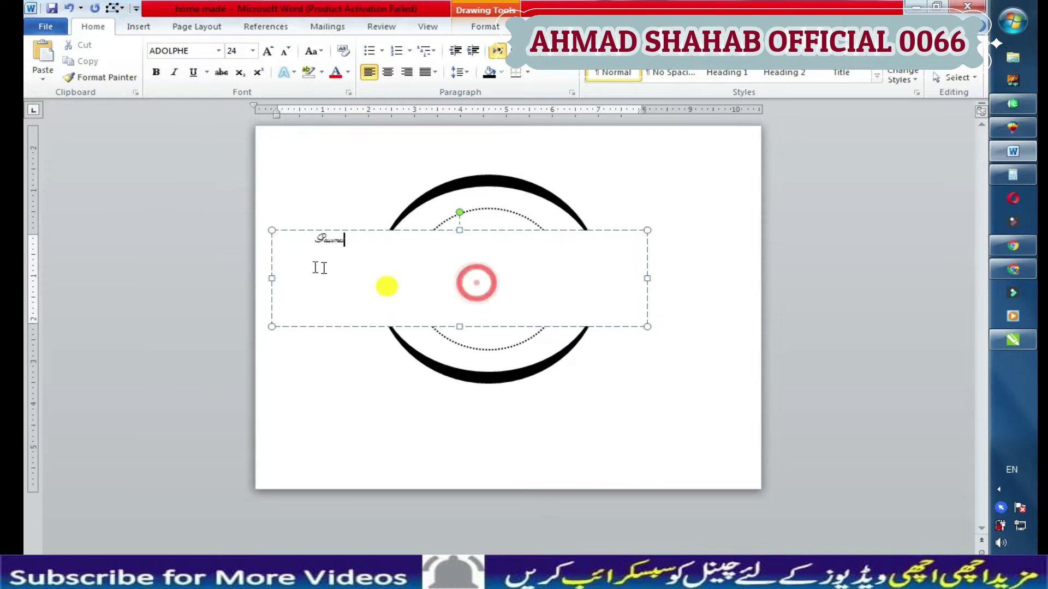
pyautogui.click(276, 276)
pyautogui.moveTo(305, 275); pyautogui.dragTo(305, 276)
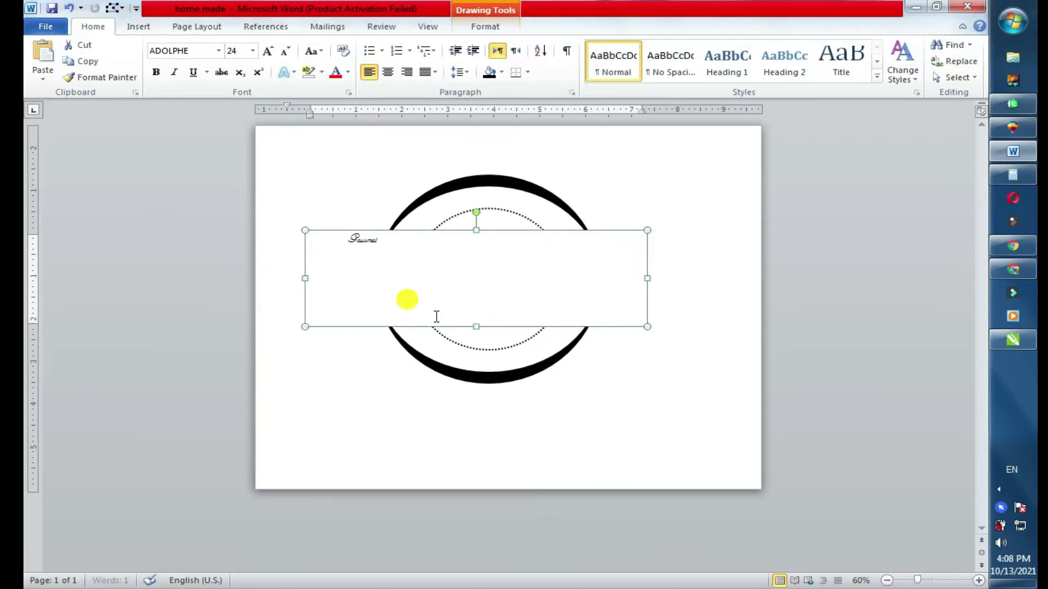
pyautogui.click(344, 240)
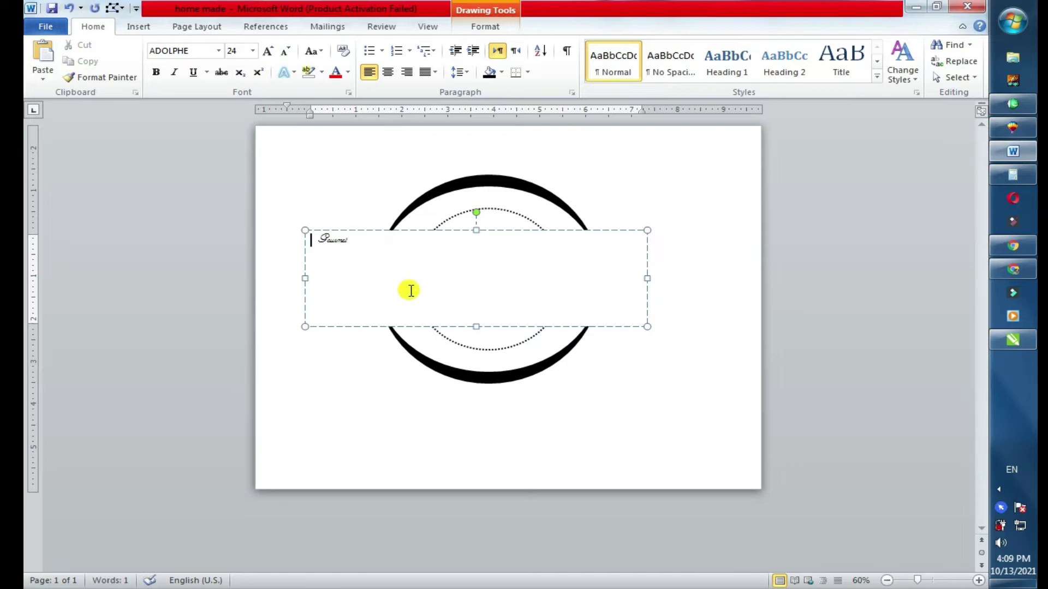
pyautogui.moveTo(475, 326); pyautogui.dragTo(476, 279)
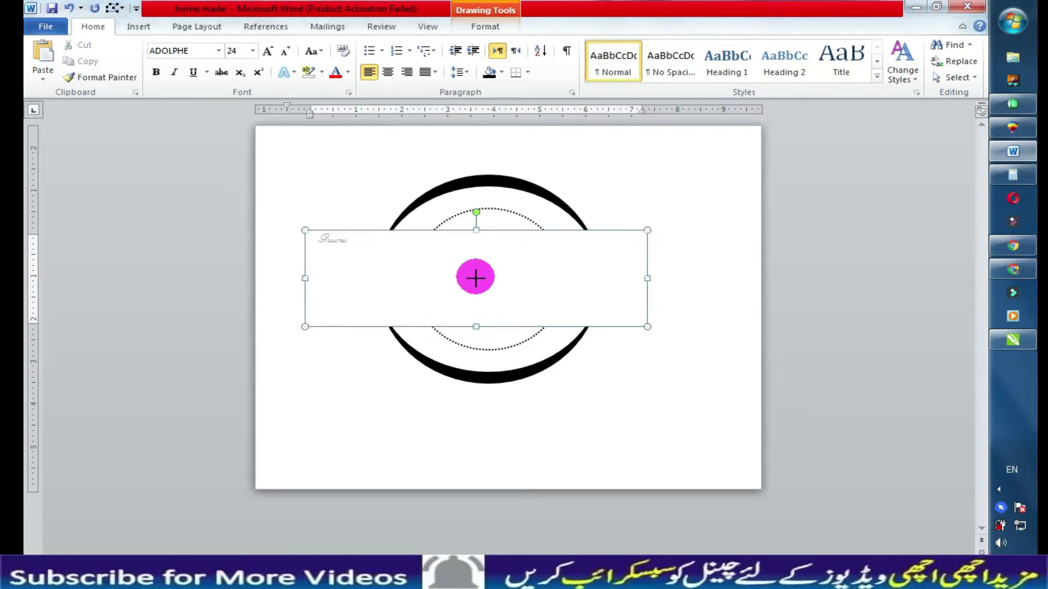
pyautogui.moveTo(648, 255); pyautogui.dragTo(564, 257)
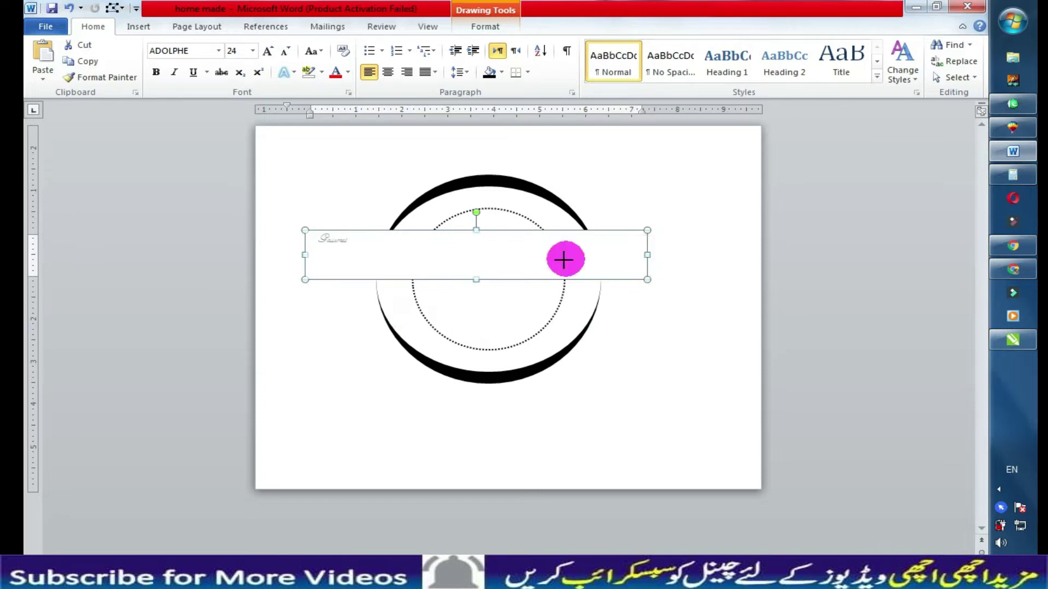
# Step: Make the word Gourmet 100 pt and bold
pyautogui.tripleClick(527, 256)
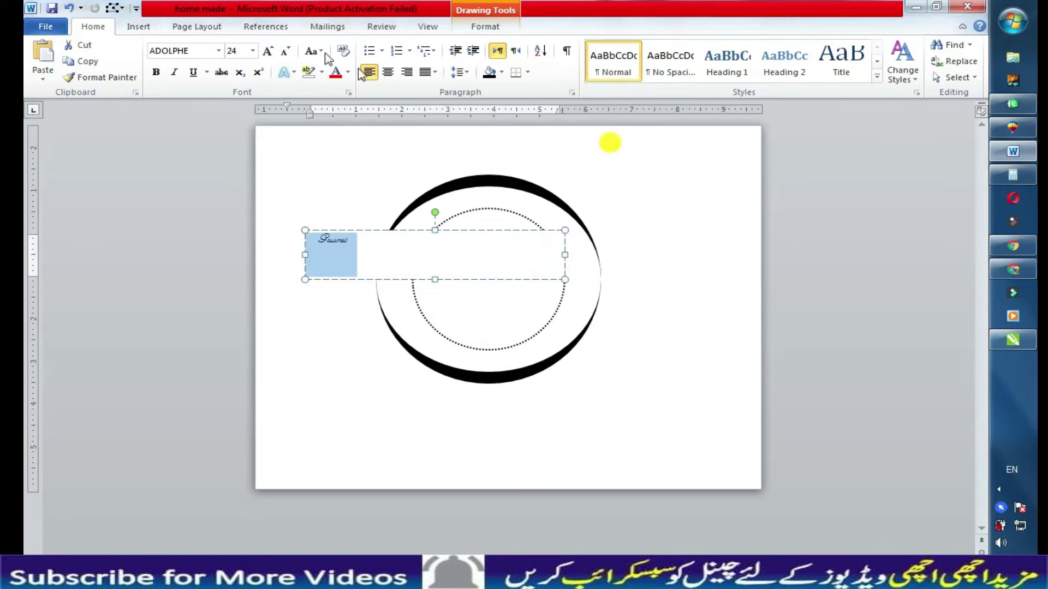
pyautogui.click(252, 50)
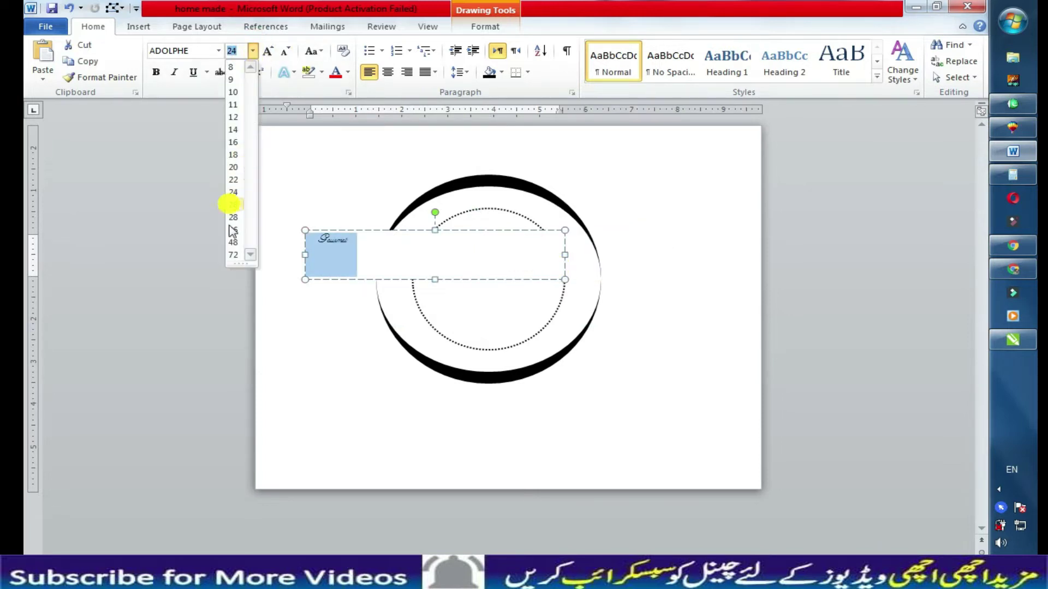
pyautogui.click(234, 256)
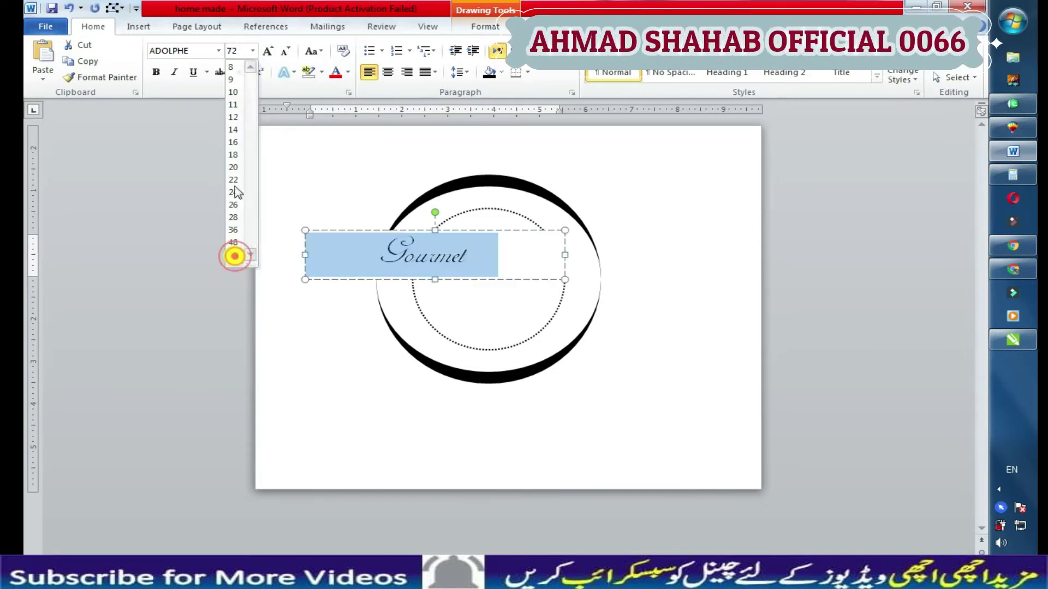
pyautogui.click(238, 53)
pyautogui.write('100')
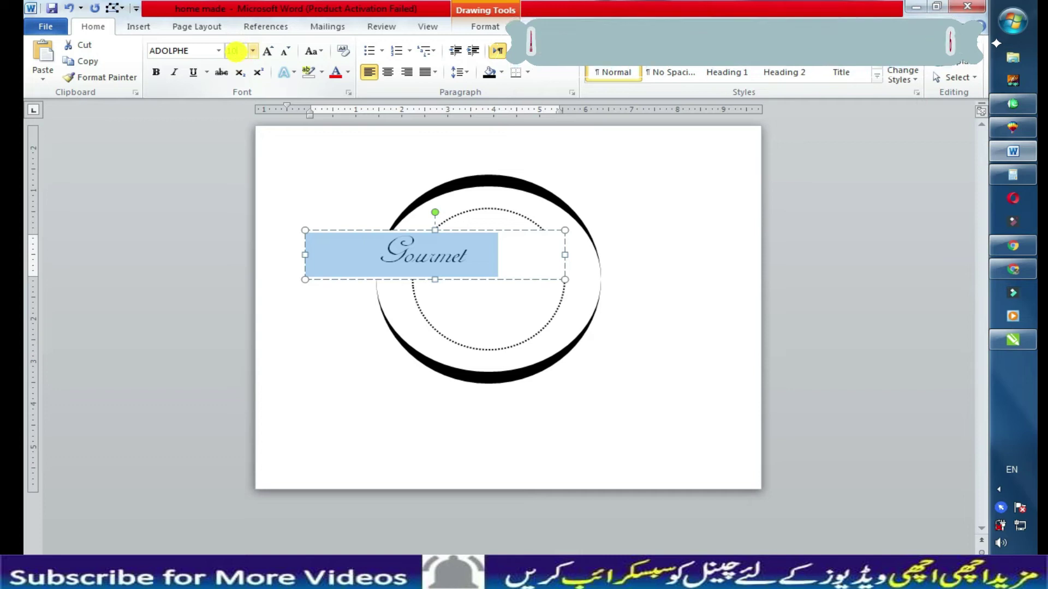
pyautogui.press('Return')
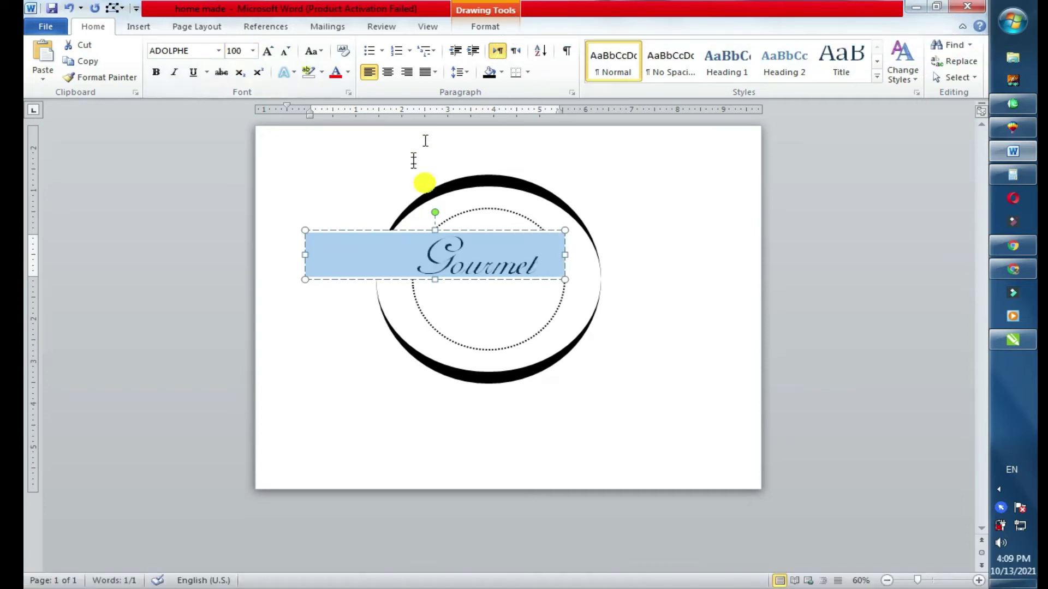
pyautogui.click(156, 72)
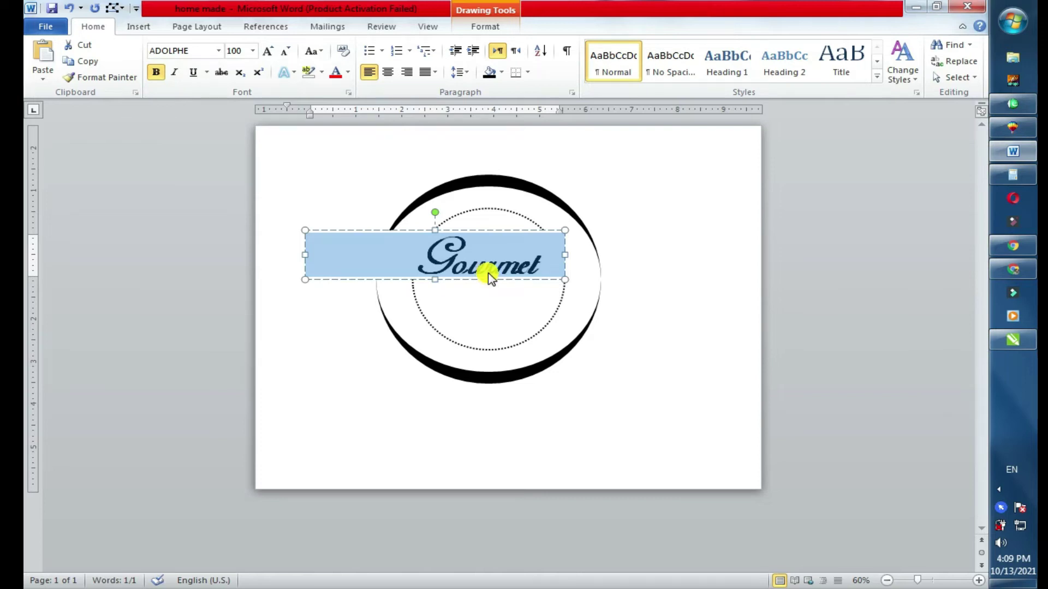
# Step: Remove the leading space before Gourmet
pyautogui.moveTo(380, 258); pyautogui.dragTo(304, 257)
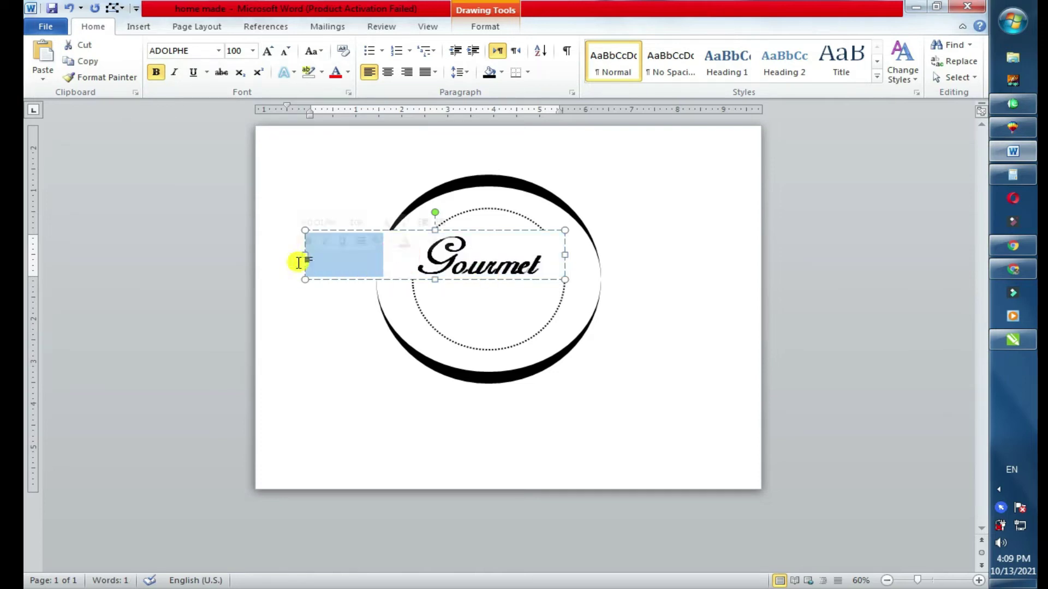
pyautogui.press('Delete')
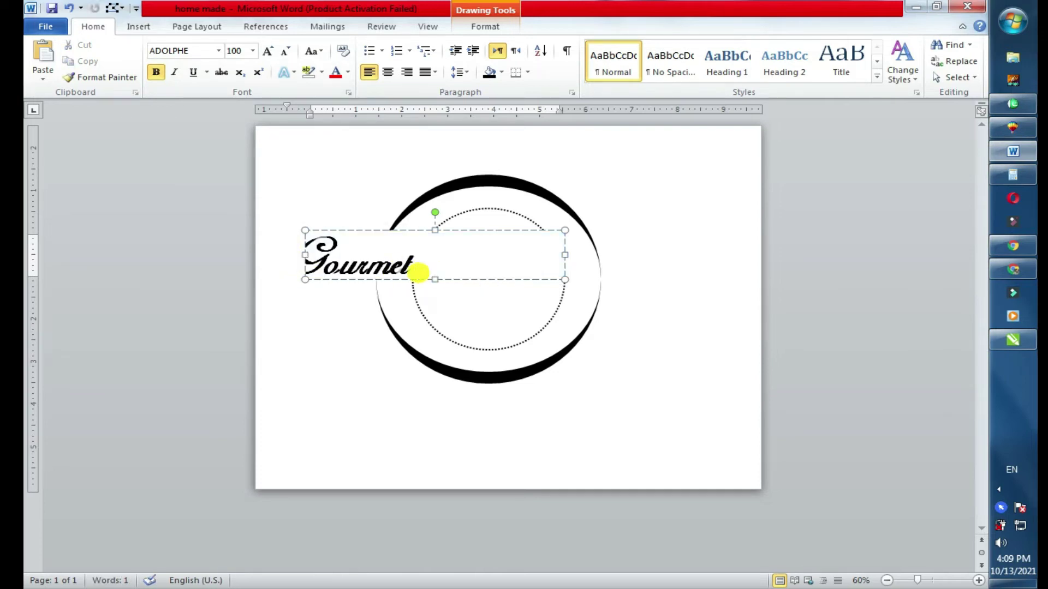
pyautogui.hotkey('ctrl', 'z')
pyautogui.hotkey('ctrl', 'y')
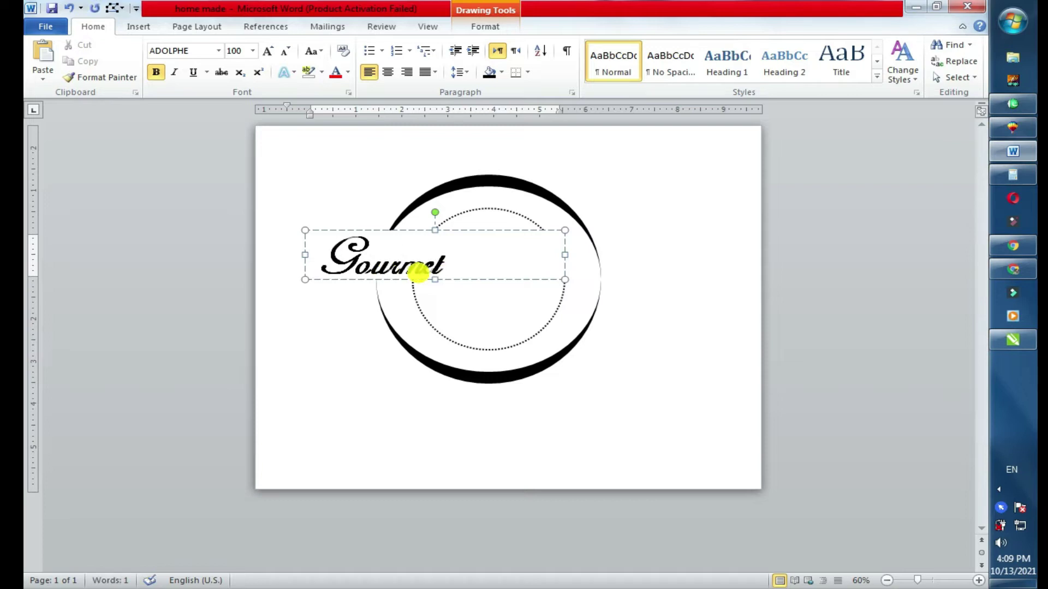
# Step: Grow Gourmet to 171 pt, enlarge its box and tilt it slightly clockwise
pyautogui.moveTo(438, 286); pyautogui.dragTo(458, 268)
pyautogui.hotkey('ctrl', ']')
pyautogui.hotkey('ctrl', ']')
pyautogui.hotkey('ctrl', ']')
pyautogui.hotkey('ctrl', ']')
pyautogui.hotkey('ctrl', ']')
pyautogui.hotkey('ctrl', ']')
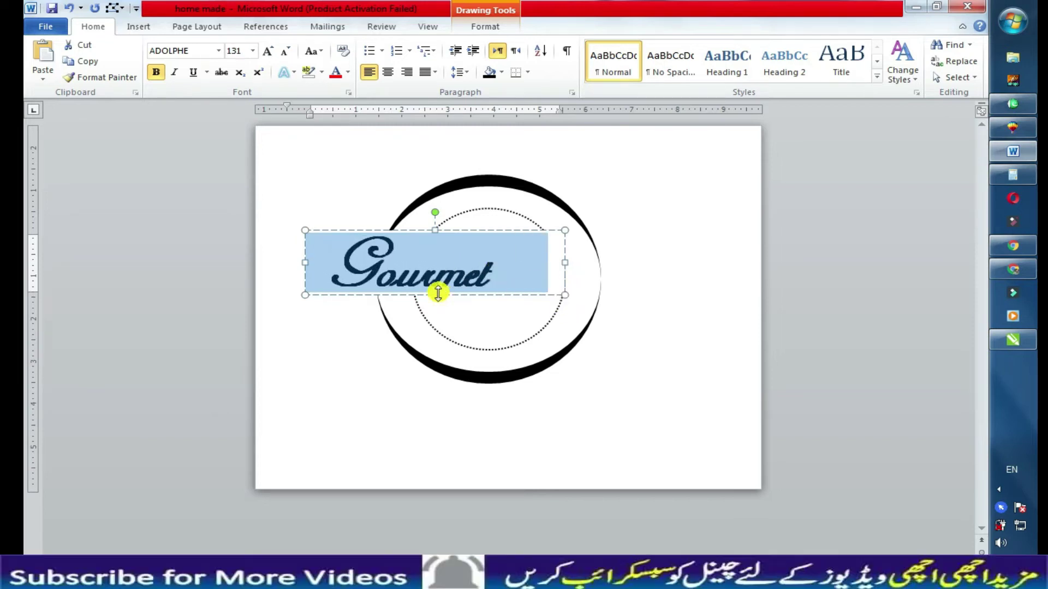
pyautogui.moveTo(566, 301); pyautogui.dragTo(606, 330)
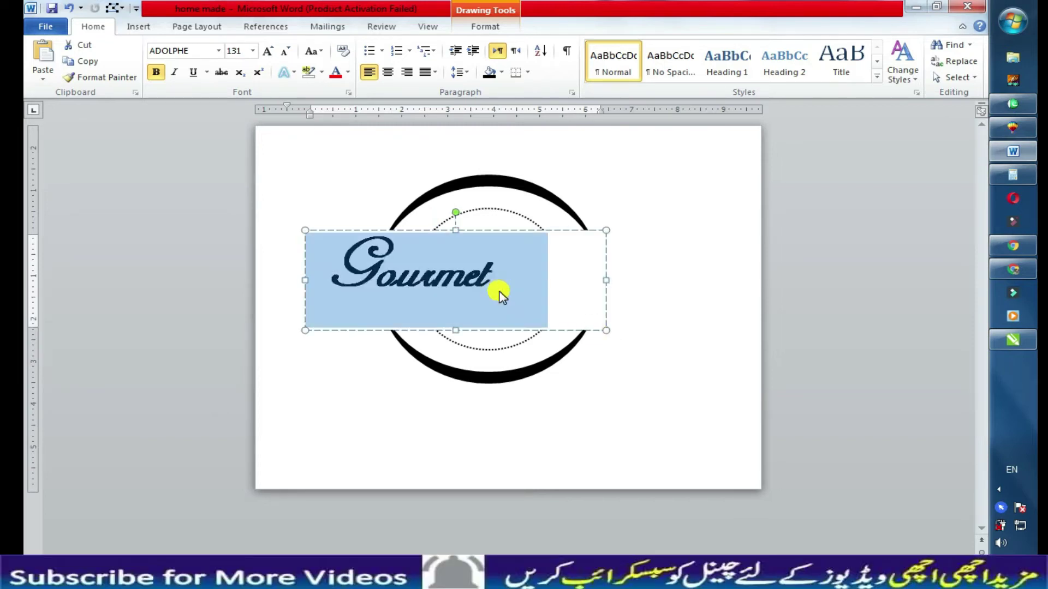
pyautogui.hotkey('ctrl', ']')
pyautogui.hotkey('ctrl', ']')
pyautogui.hotkey('ctrl', ']')
pyautogui.hotkey('ctrl', ']')
pyautogui.hotkey('ctrl', ']')
pyautogui.hotkey('ctrl', ']')
pyautogui.hotkey('ctrl', ']')
pyautogui.hotkey('ctrl', ']')
pyautogui.hotkey('ctrl', ']')
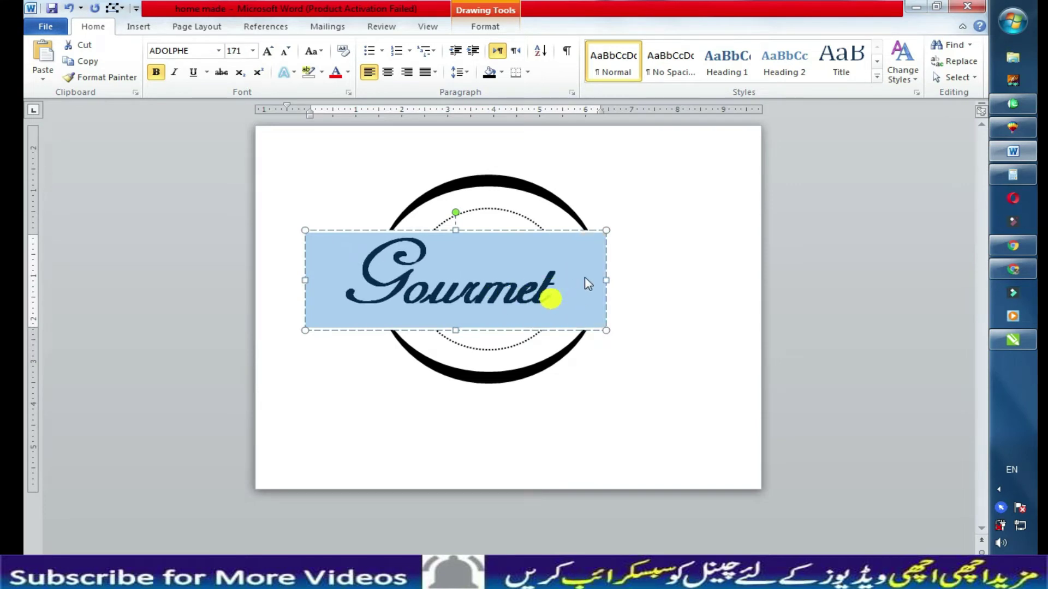
pyautogui.click(535, 279)
pyautogui.moveTo(453, 211); pyautogui.dragTo(431, 244)
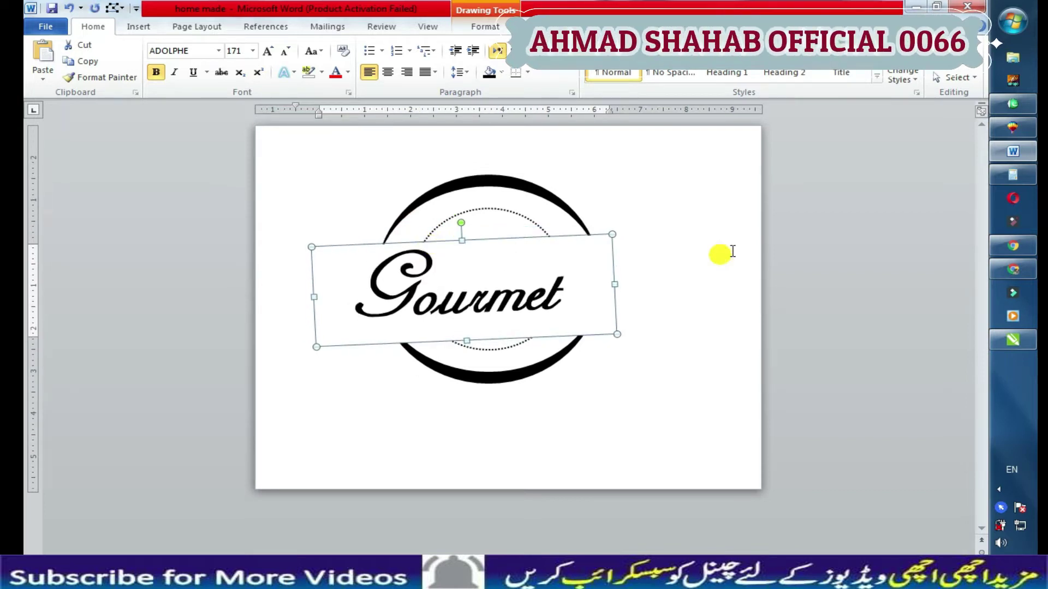
# Step: Adjust the Gourmet text box's tilt slightly
pyautogui.click(500, 241)
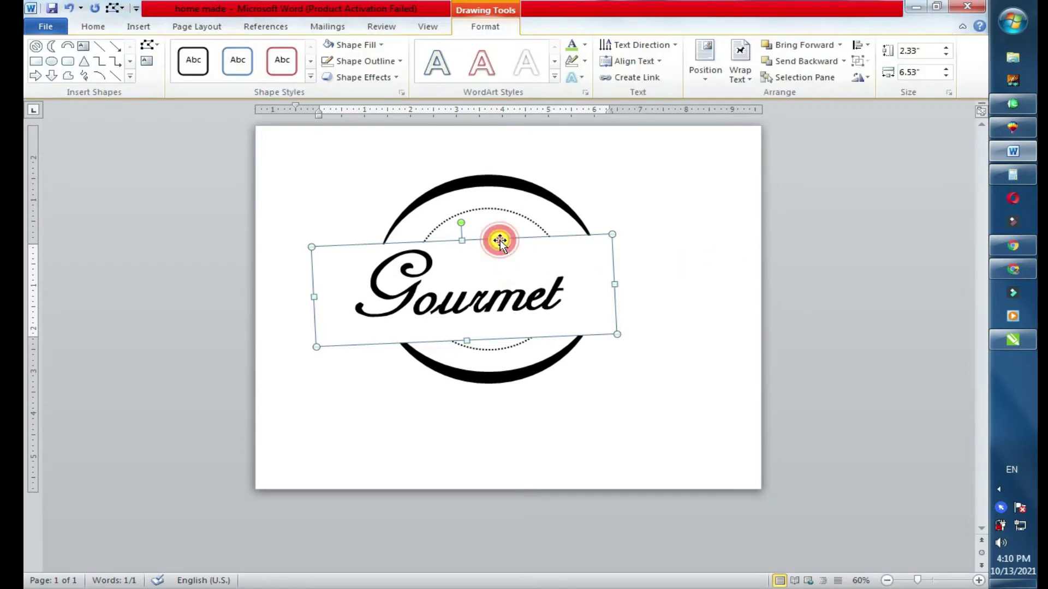
pyautogui.click(745, 285)
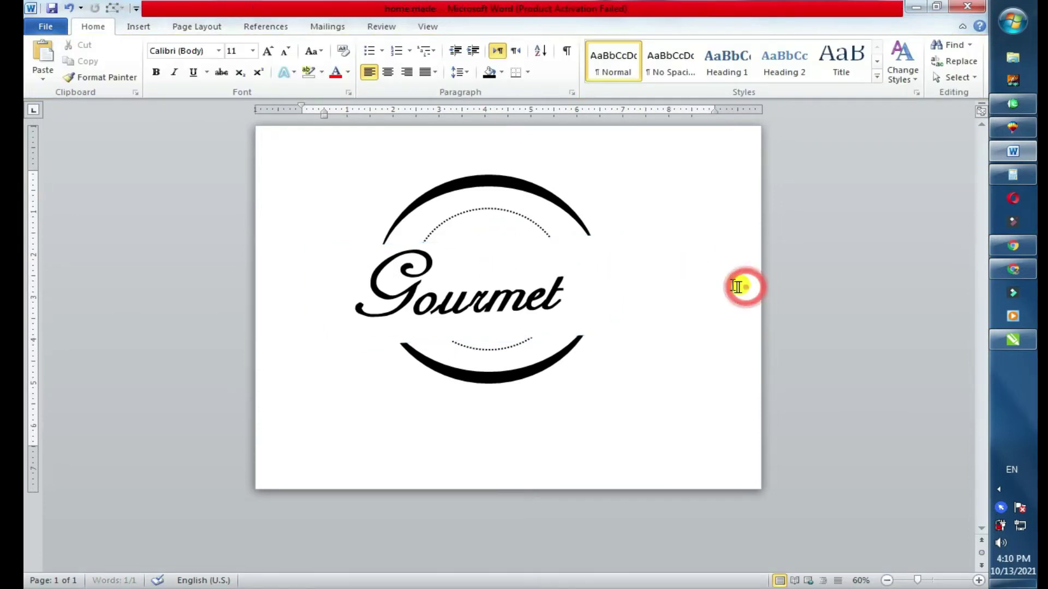
pyautogui.click(580, 295)
pyautogui.moveTo(600, 240); pyautogui.dragTo(604, 236)
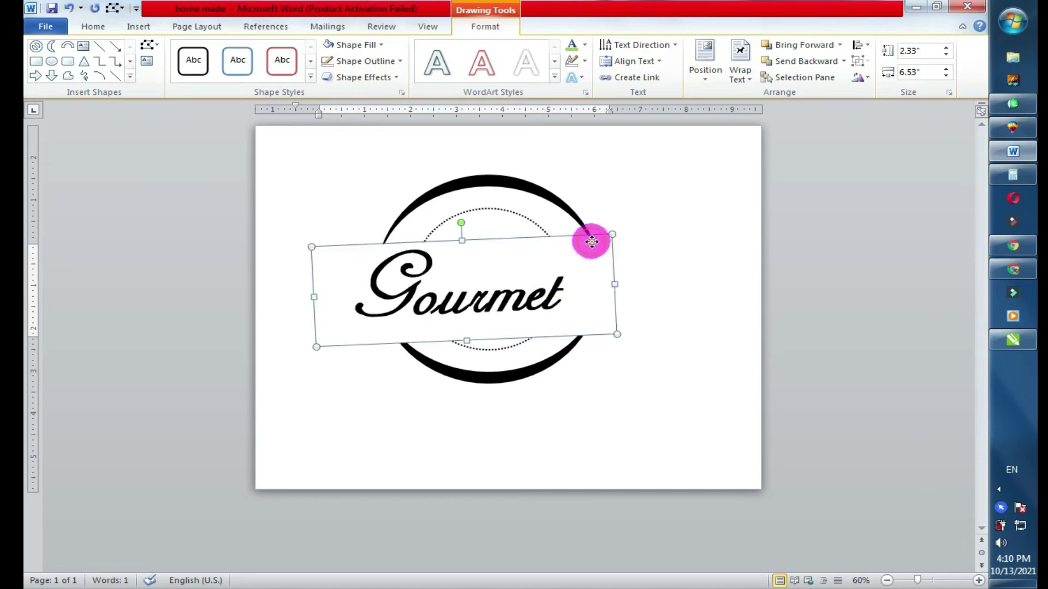
pyautogui.click(723, 223)
# Step: Give the word Gourmet a light green text fill
pyautogui.doubleClick(533, 297)
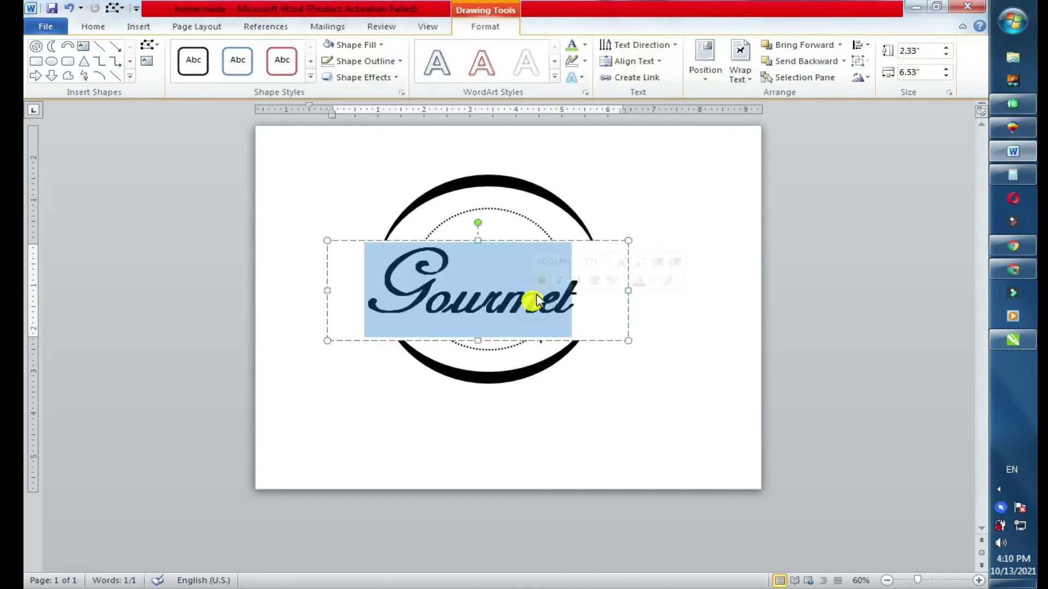
pyautogui.click(582, 48)
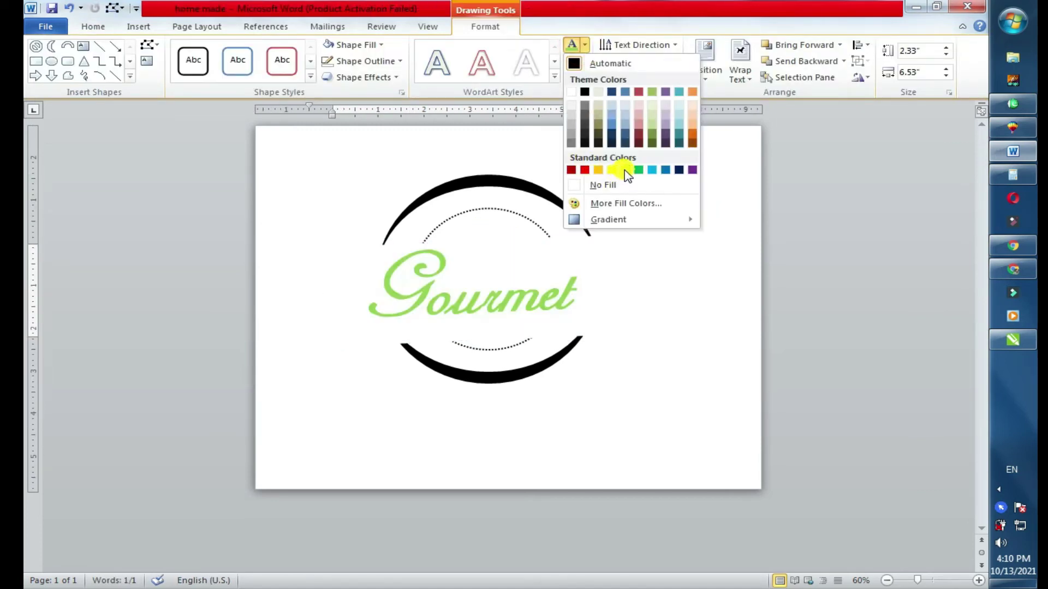
pyautogui.click(630, 169)
pyautogui.click(679, 295)
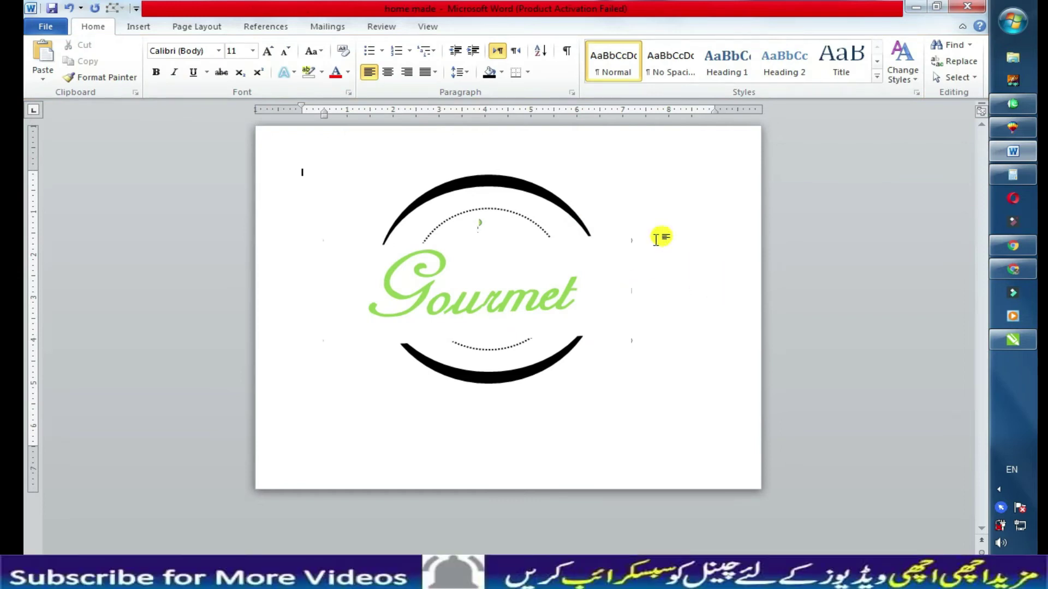
pyautogui.click(138, 26)
# Step: Draw a new text box above the ring and widen it leftward
pyautogui.click(257, 60)
pyautogui.click(268, 114)
pyautogui.moveTo(396, 149); pyautogui.dragTo(609, 176)
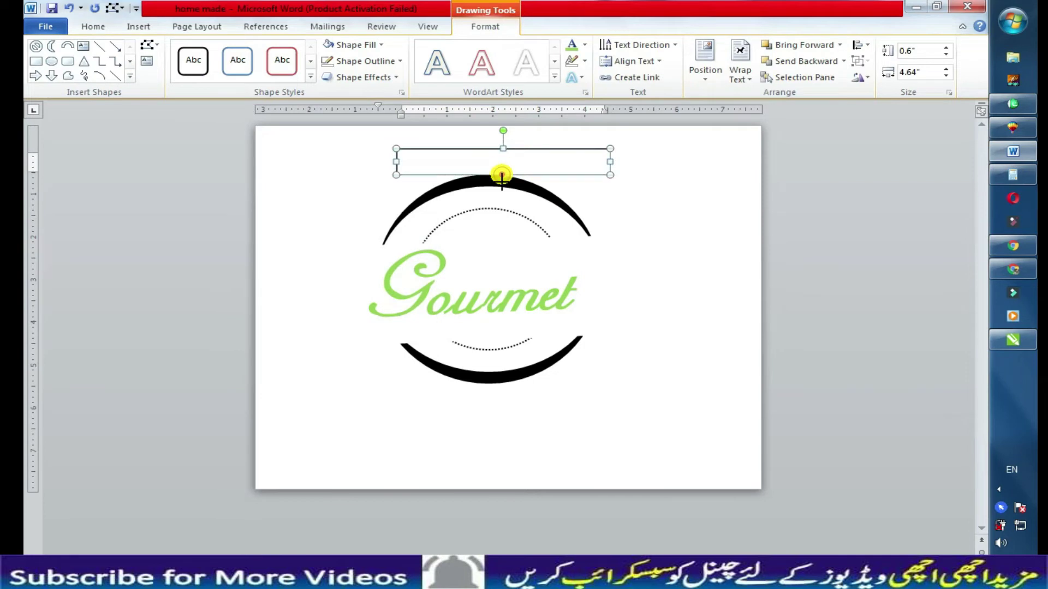
pyautogui.moveTo(501, 174); pyautogui.dragTo(501, 187)
pyautogui.moveTo(396, 161); pyautogui.dragTo(361, 168)
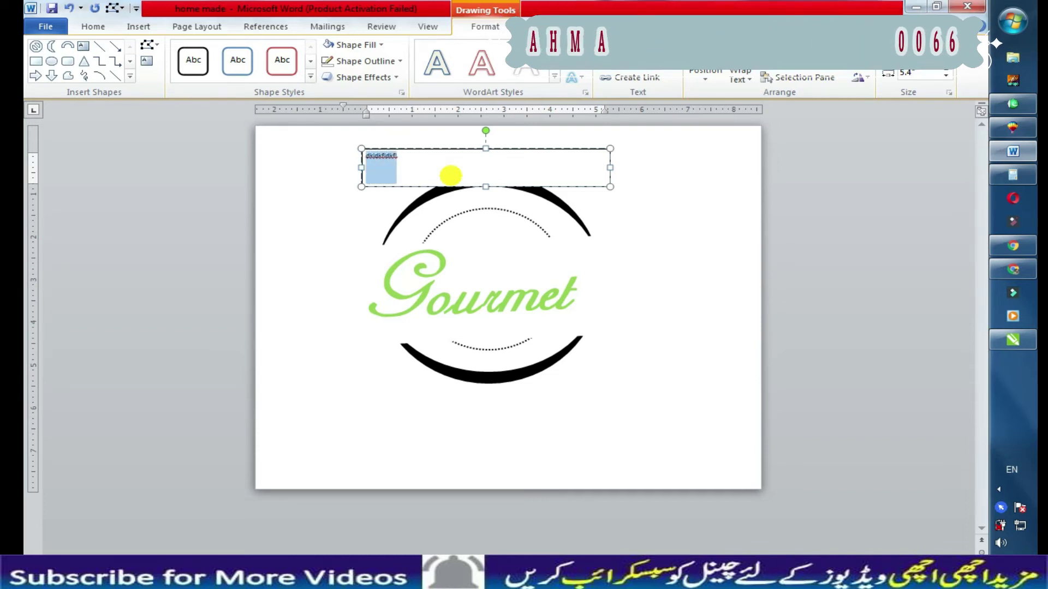
# Step: Type AUTHENTIC in the box and set it to 48 pt
pyautogui.write('AUTHENTIC')
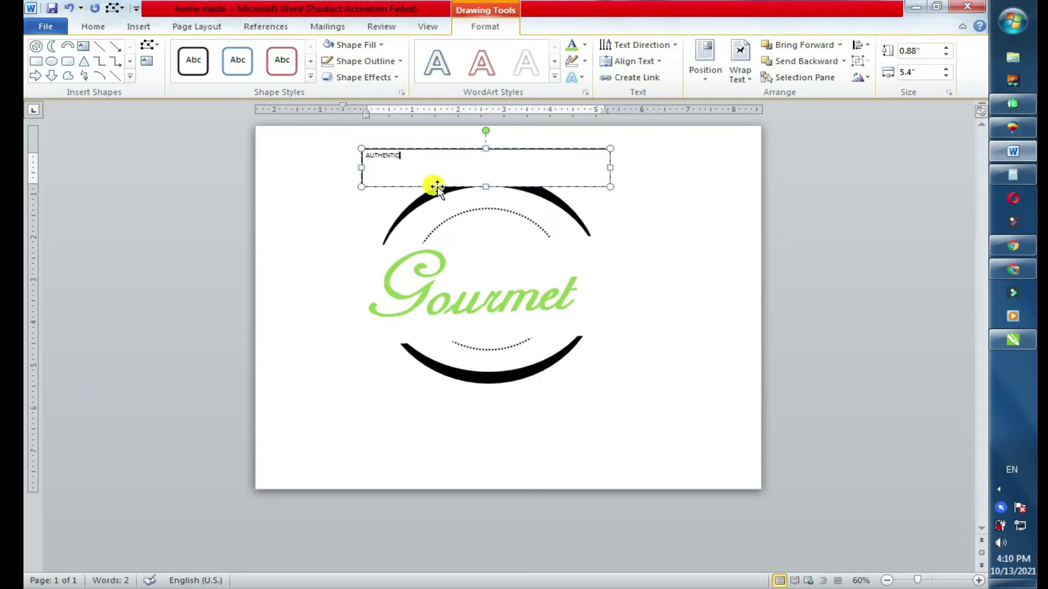
pyautogui.hotkey('ctrl', 'a')
pyautogui.click(245, 50)
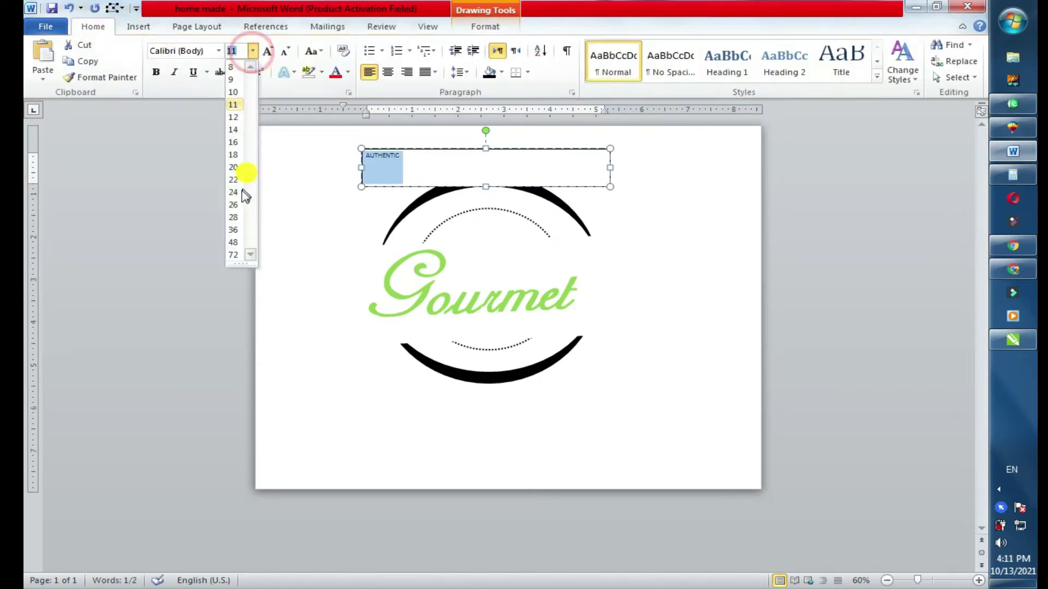
pyautogui.click(243, 199)
pyautogui.click(254, 51)
pyautogui.click(240, 220)
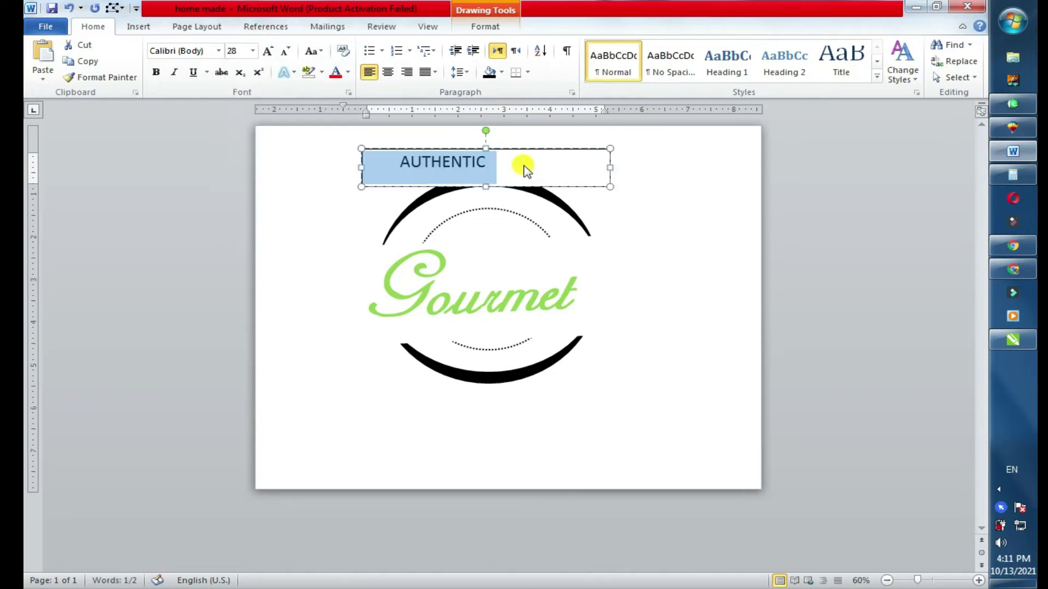
pyautogui.click(252, 51)
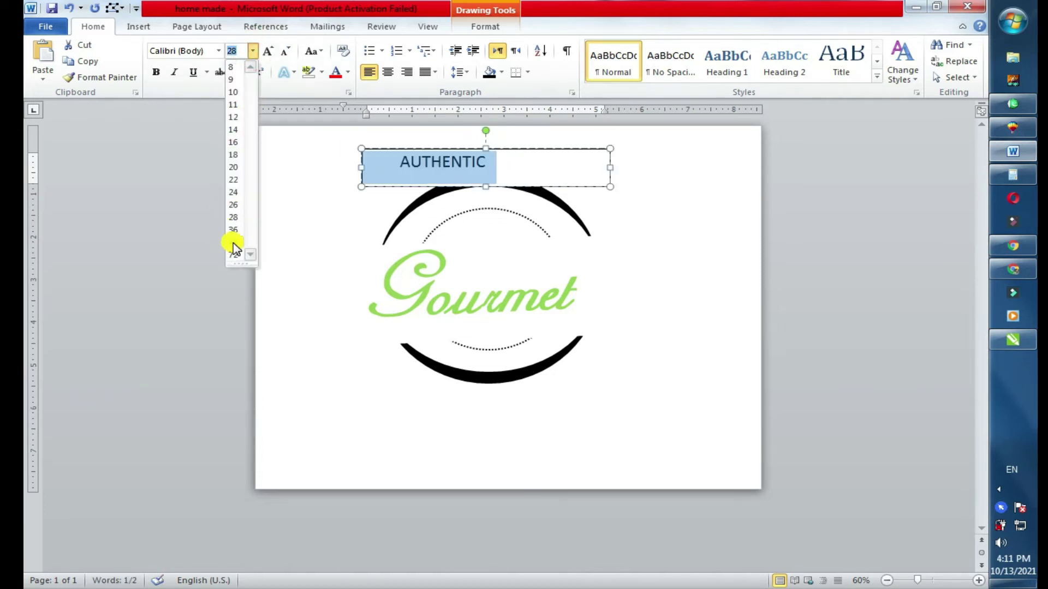
pyautogui.click(233, 243)
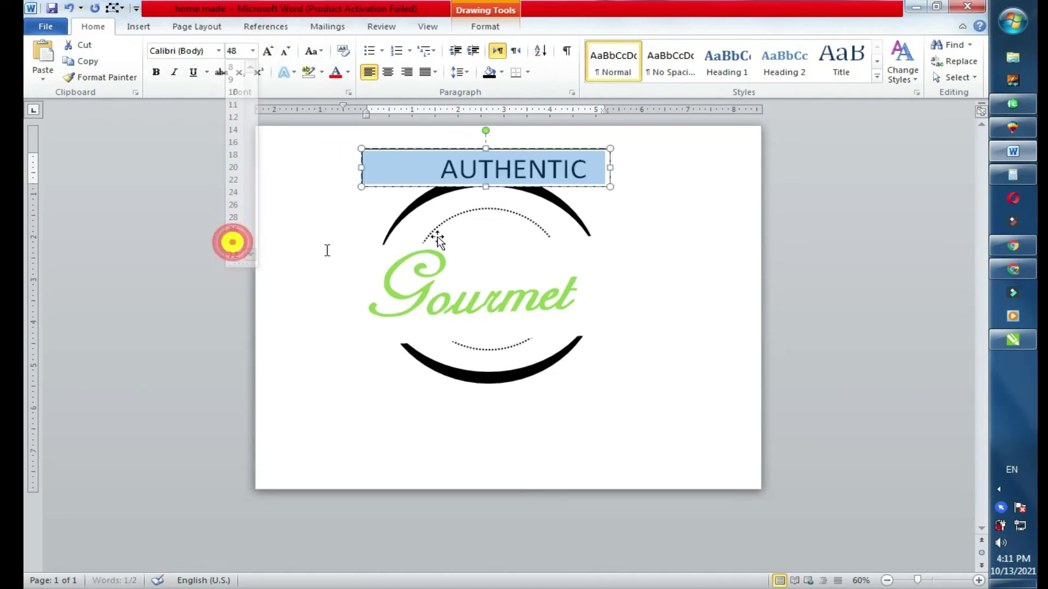
# Step: Delete the leading spaces before AUTHENTIC and apply the Arch Up transform text effect
pyautogui.click(424, 168)
pyautogui.press('Delete')
pyautogui.press('Delete')
pyautogui.press('Delete')
pyautogui.press('Delete')
pyautogui.press('Delete')
pyautogui.press('Delete')
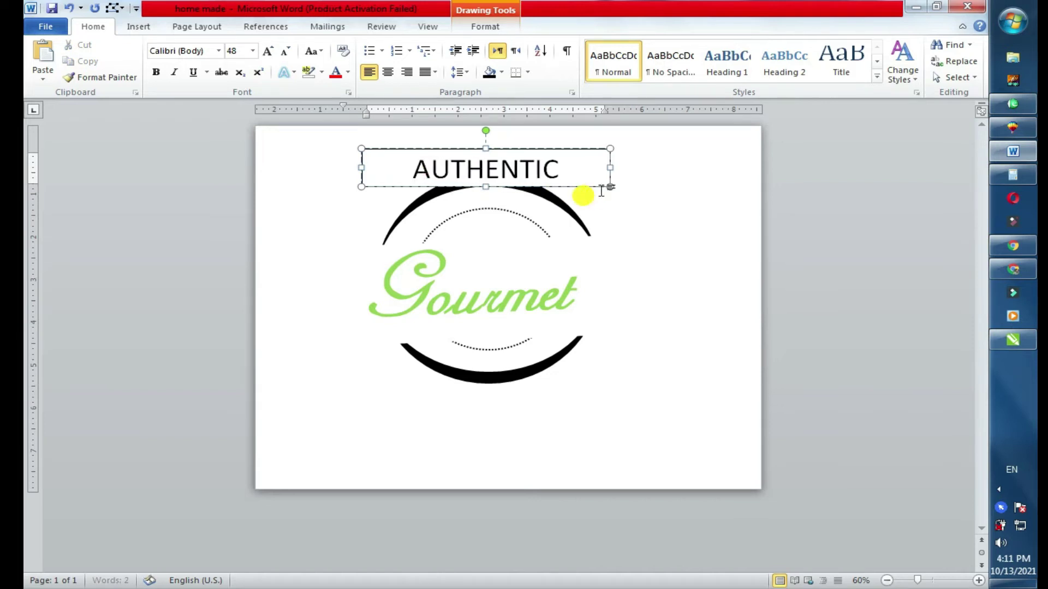
pyautogui.doubleClick(572, 148)
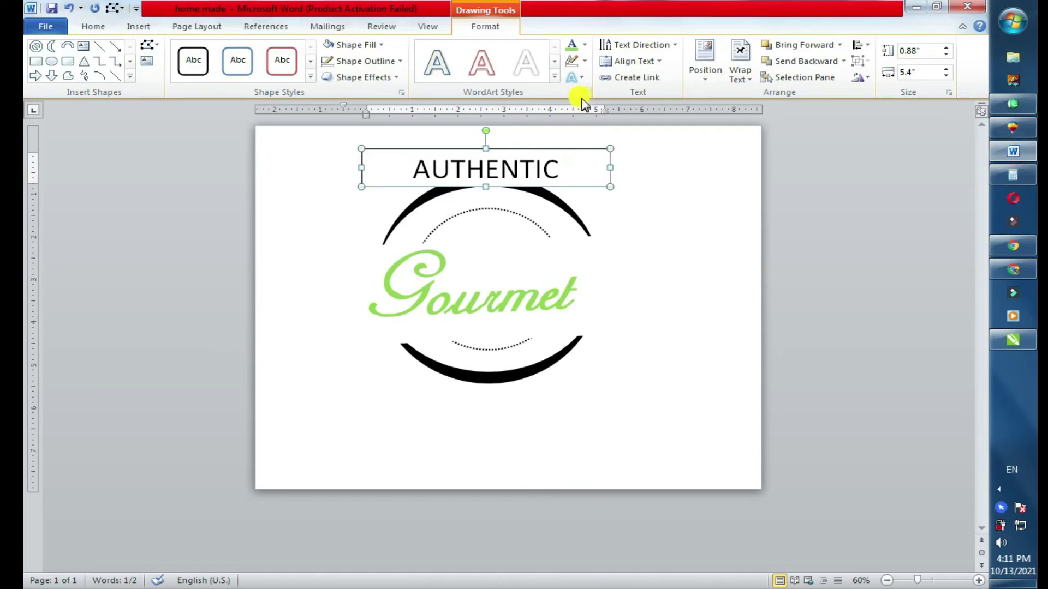
pyautogui.click(582, 80)
pyautogui.moveTo(620, 265)
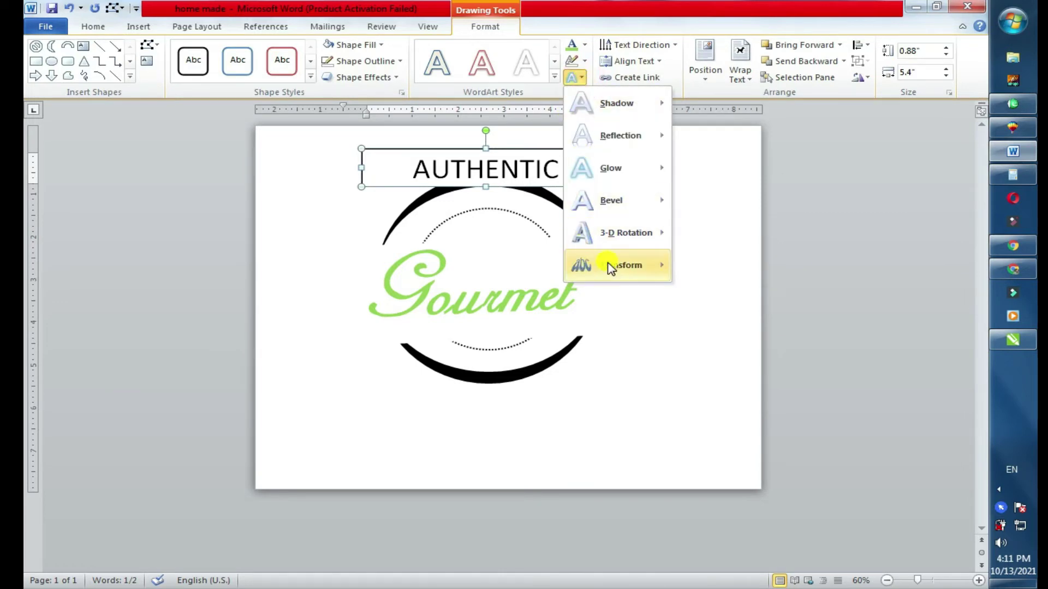
pyautogui.click(690, 296)
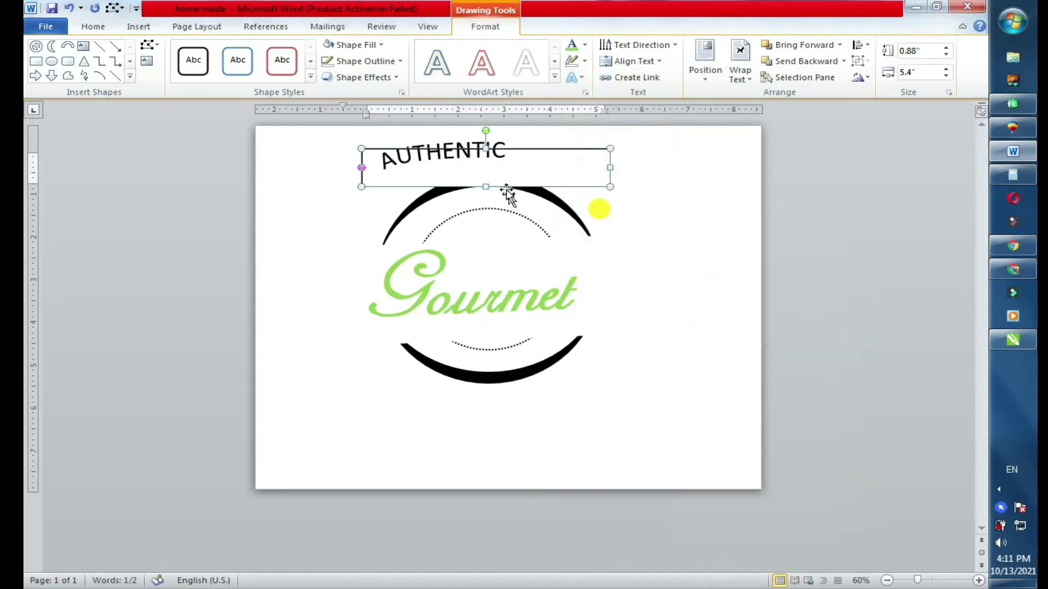
pyautogui.click(533, 169)
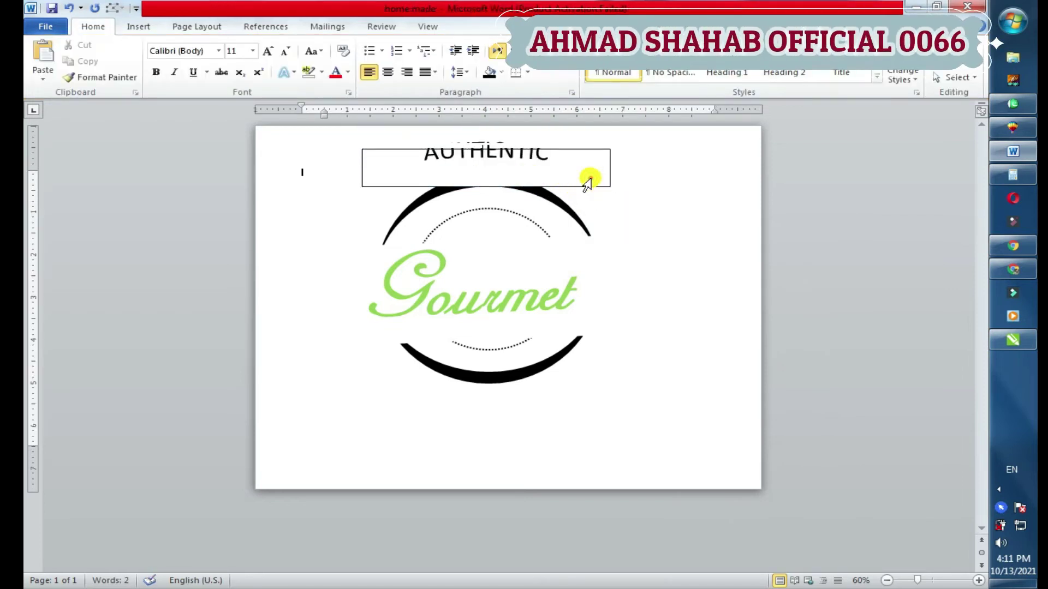
# Step: Make the AUTHENTIC text box taller and change its shape to an oval
pyautogui.hotkey('ctrl', 'a')
pyautogui.moveTo(608, 185); pyautogui.dragTo(616, 250)
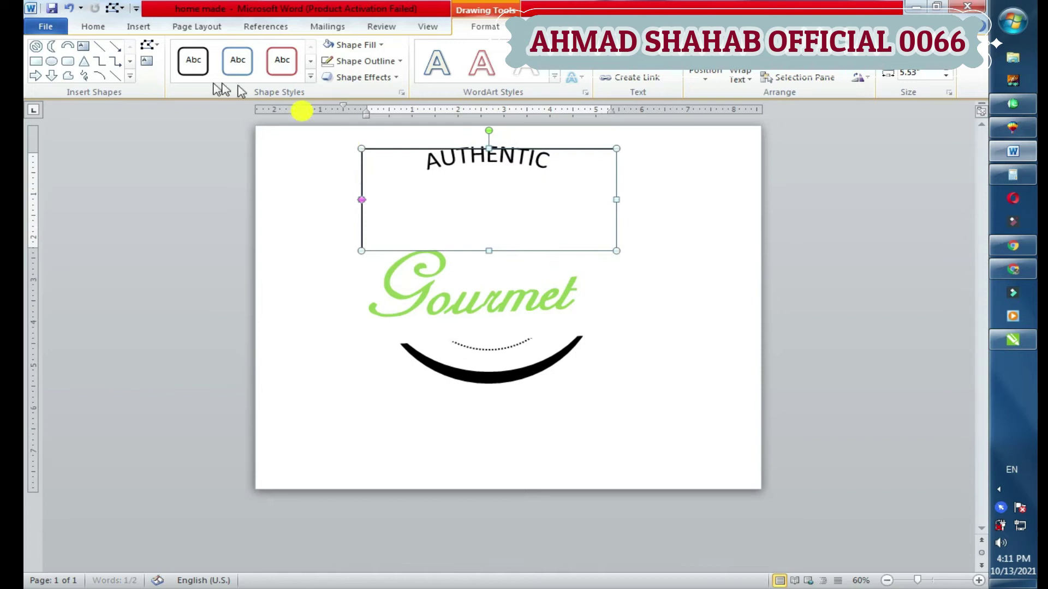
pyautogui.click(149, 45)
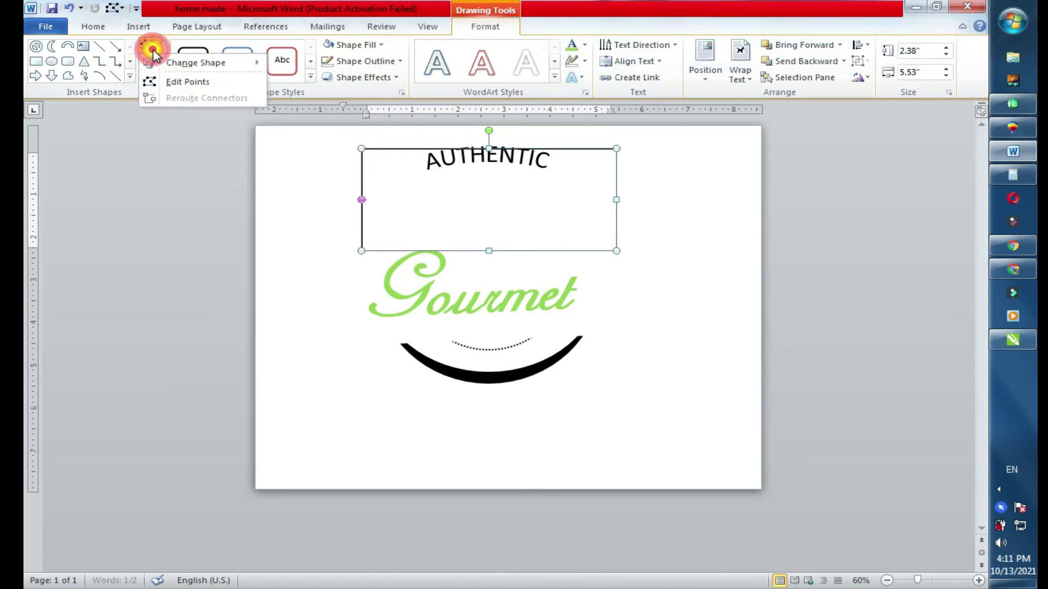
pyautogui.click(184, 64)
pyautogui.click(729, 168)
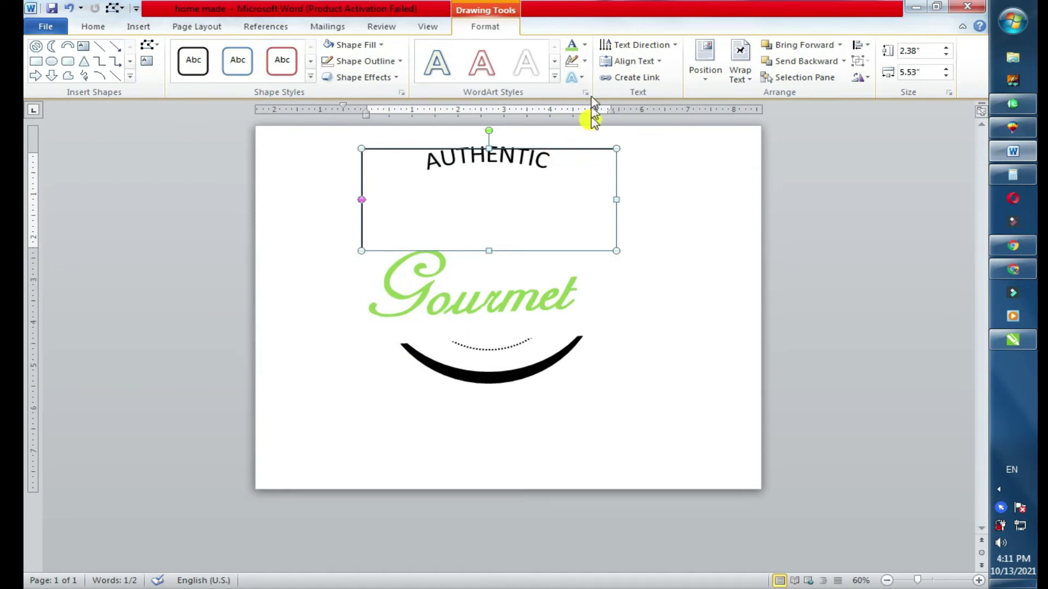
pyautogui.click(584, 78)
pyautogui.click(584, 78)
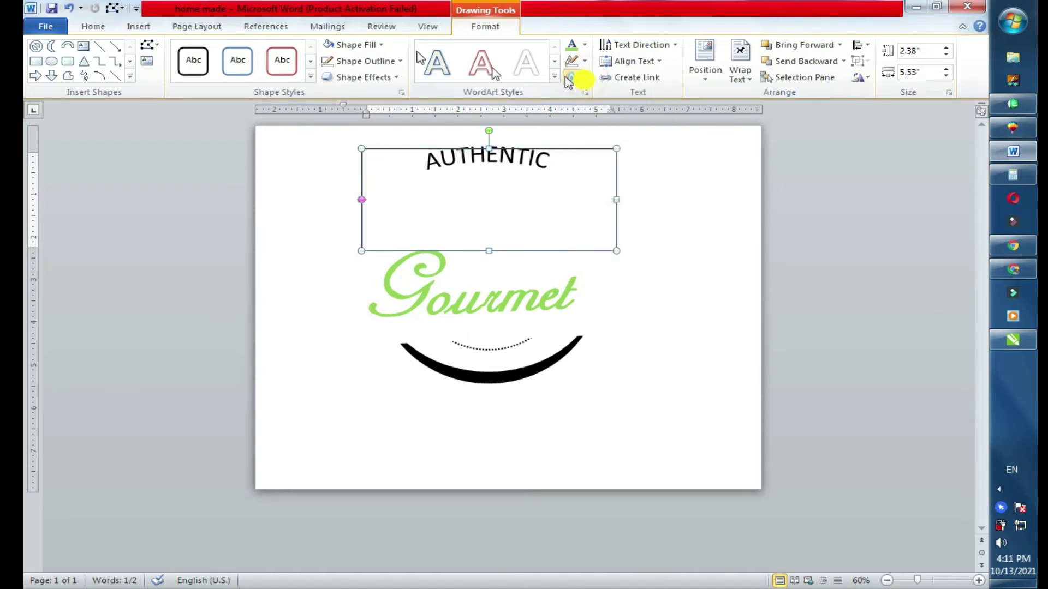
pyautogui.click(154, 45)
pyautogui.moveTo(197, 63)
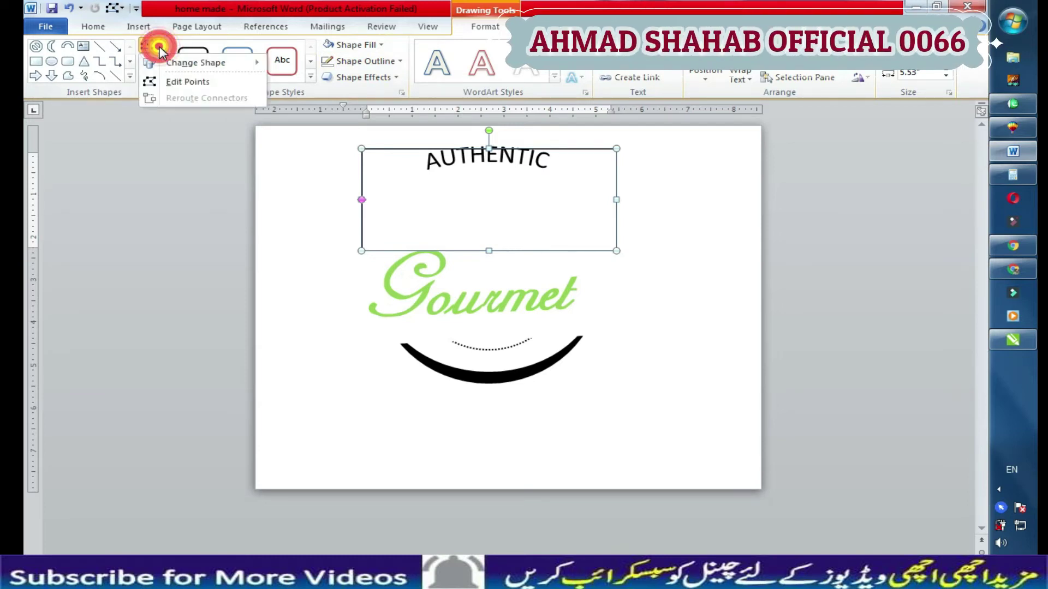
pyautogui.click(275, 104)
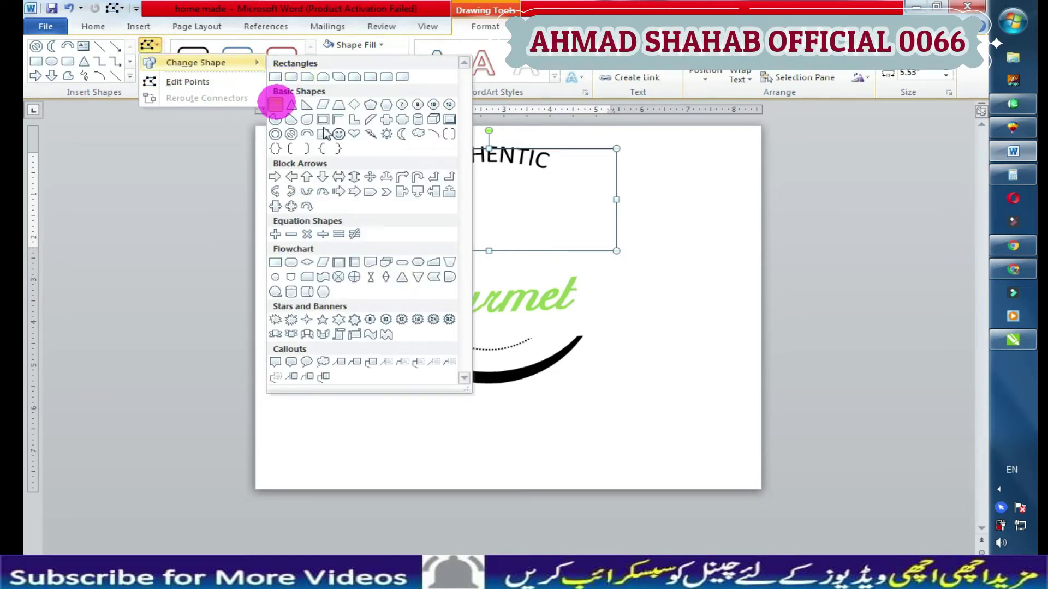
# Step: Resize the oval to 4.56 × 4.83 inches so AUTHENTIC follows a broader curve
pyautogui.moveTo(617, 251)
pyautogui.mouseDown()
pyautogui.moveTo(609, 349)
pyautogui.moveTo(631, 323)
pyautogui.moveTo(613, 363)
pyautogui.mouseUp()
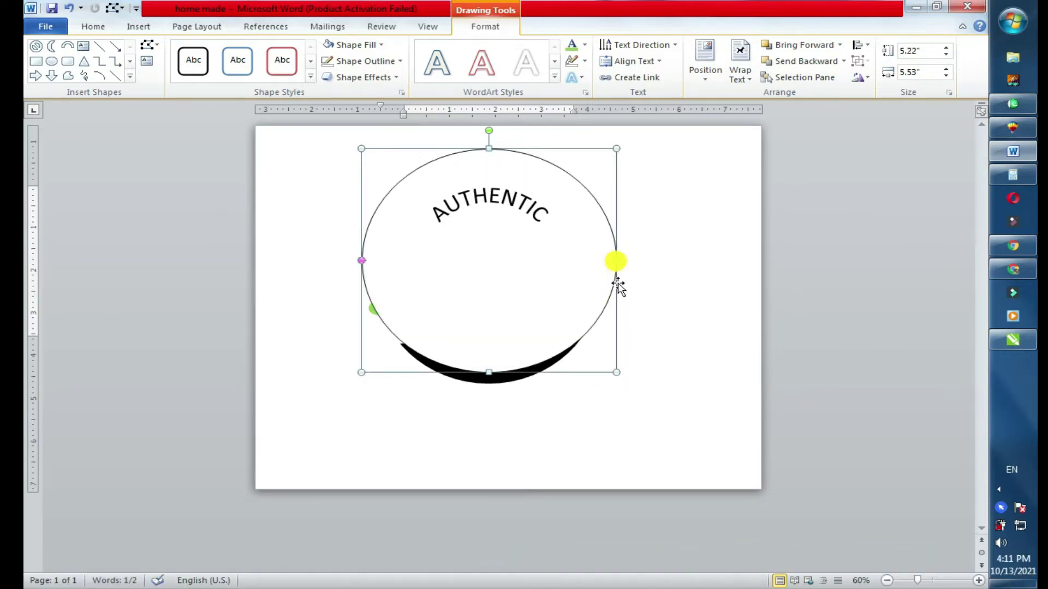
pyautogui.moveTo(616, 375); pyautogui.dragTo(558, 317)
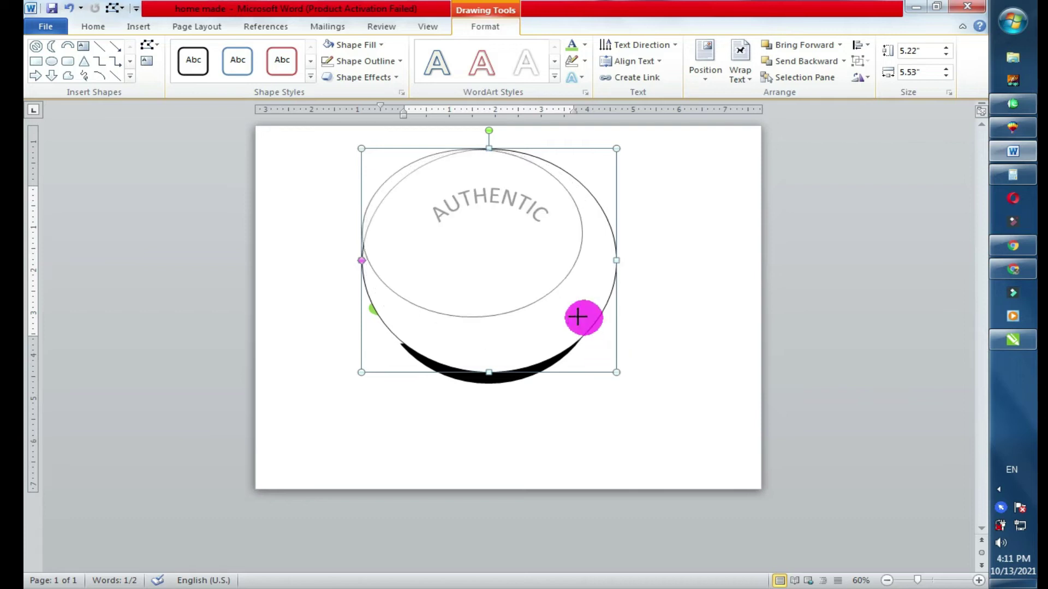
pyautogui.moveTo(558, 318); pyautogui.dragTo(584, 343)
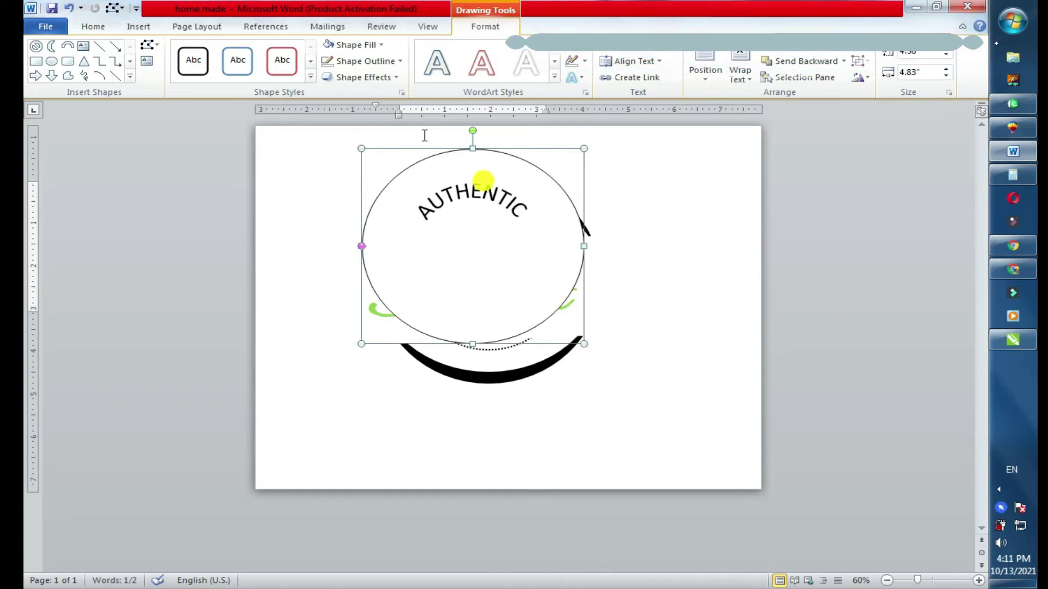
# Step: Give the AUTHENTIC oval No Fill and No Outline
pyautogui.click(381, 45)
pyautogui.click(347, 167)
pyautogui.click(329, 64)
# Step: Enlarge the oval to 5.02 × 5.38 inches and nudge the arch inside the ring's top
pyautogui.moveTo(584, 292); pyautogui.dragTo(598, 295)
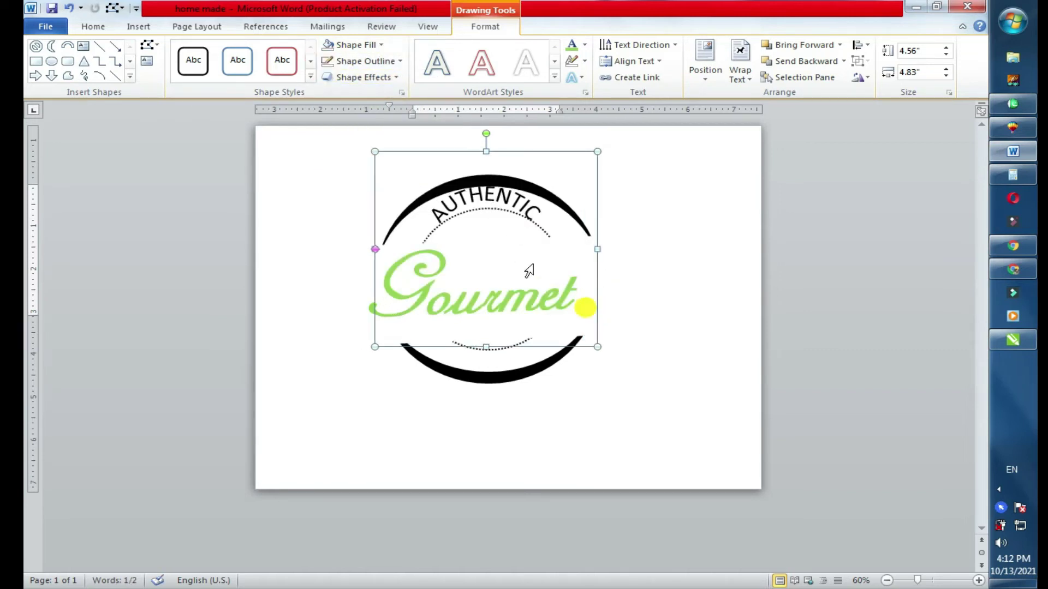
pyautogui.tripleClick(503, 239)
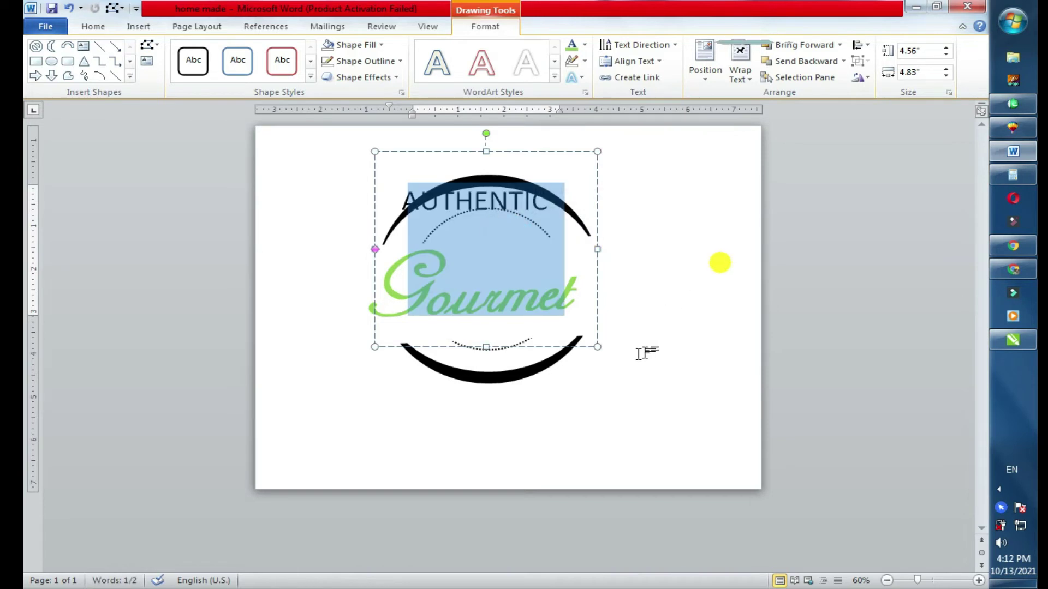
pyautogui.moveTo(598, 348); pyautogui.dragTo(562, 315)
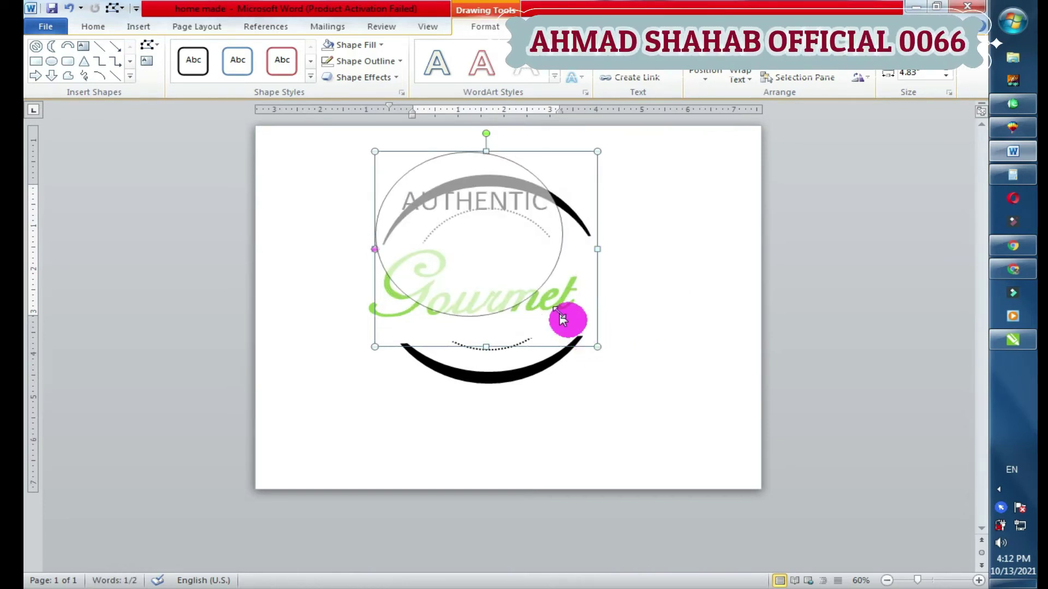
pyautogui.moveTo(568, 273); pyautogui.dragTo(587, 295)
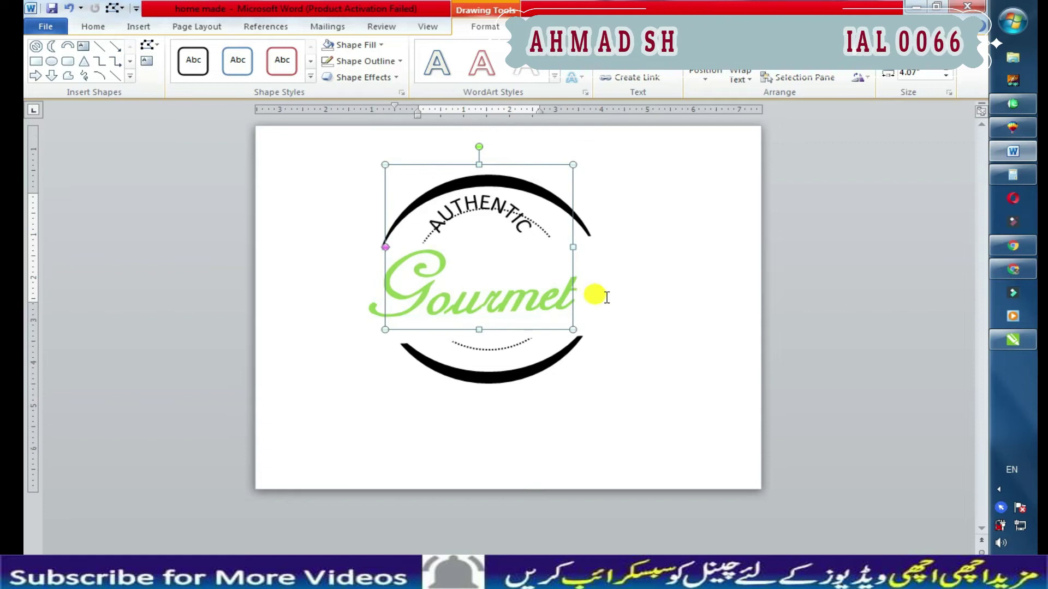
pyautogui.moveTo(573, 330); pyautogui.dragTo(598, 336)
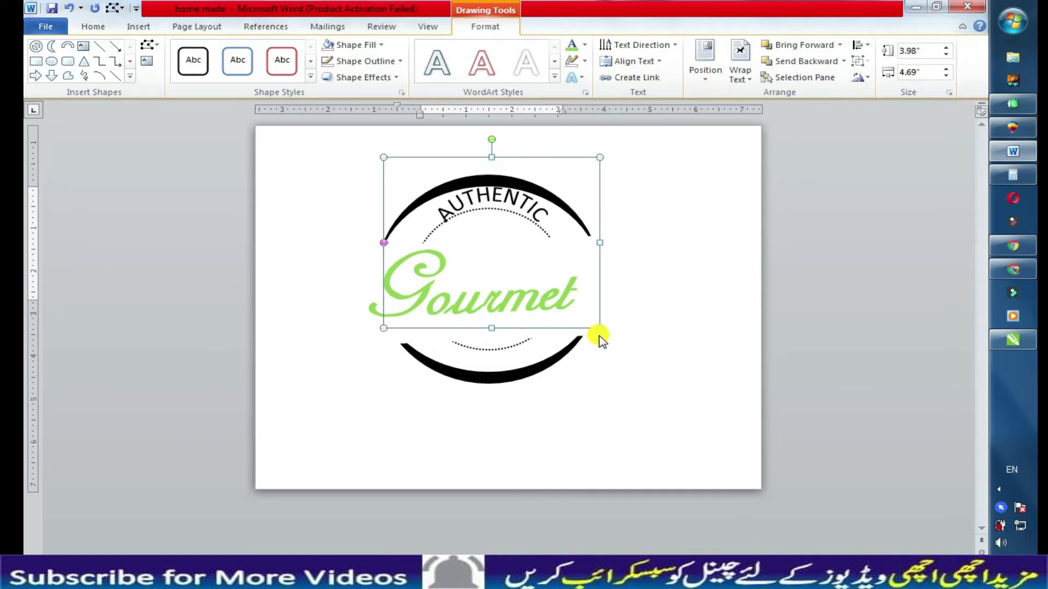
pyautogui.click(382, 242)
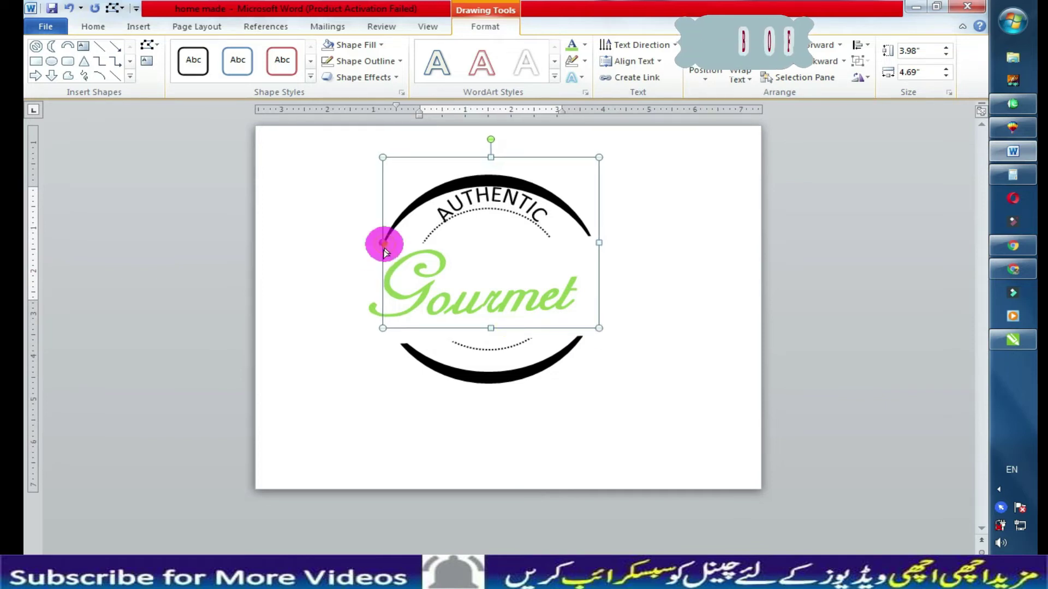
pyautogui.moveTo(599, 330); pyautogui.dragTo(630, 371)
pyautogui.press('Left')
pyautogui.press('Left')
pyautogui.press('Left')
pyautogui.press('Left')
pyautogui.press('Left')
pyautogui.press('Left')
pyautogui.press('Left')
pyautogui.press('Up')
pyautogui.press('Up')
pyautogui.press('Up')
pyautogui.press('Right')
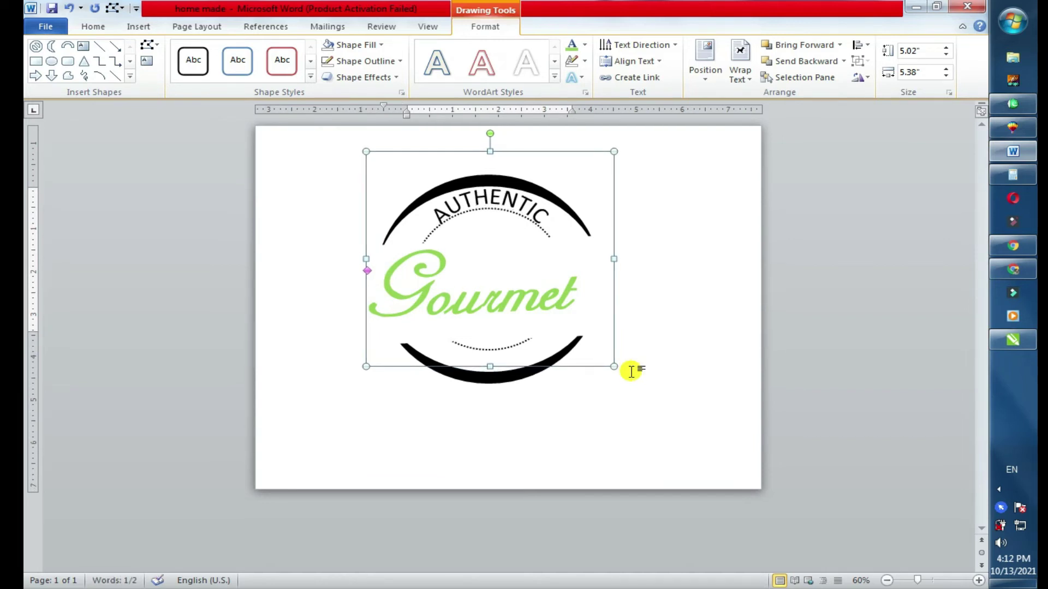
pyautogui.click(628, 387)
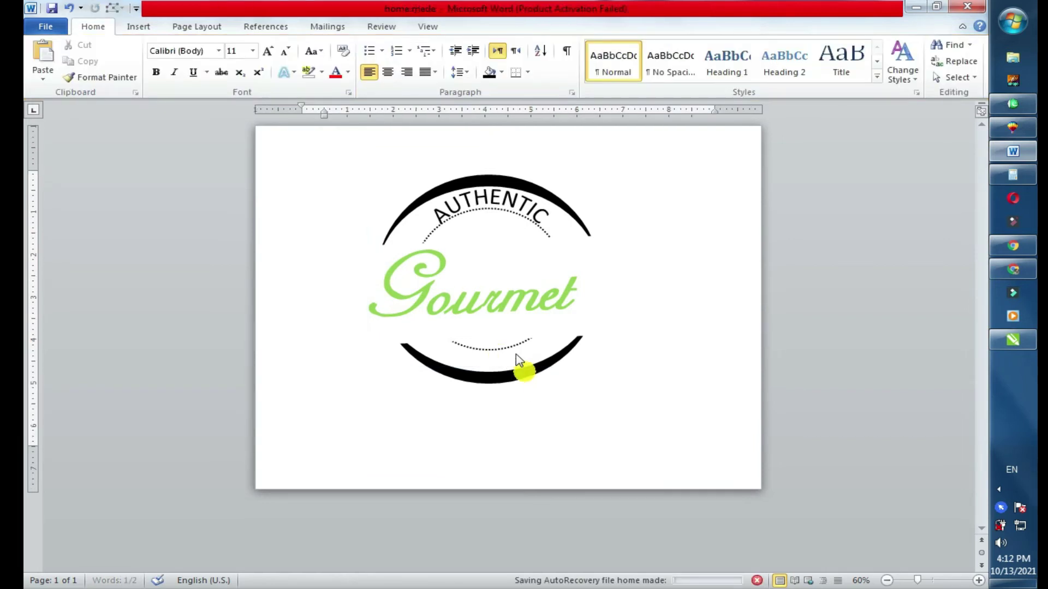
# Step: Resize the dotted inner circle to 3.16 inches, moving the AUTHENTIC arc aside
pyautogui.click(513, 352)
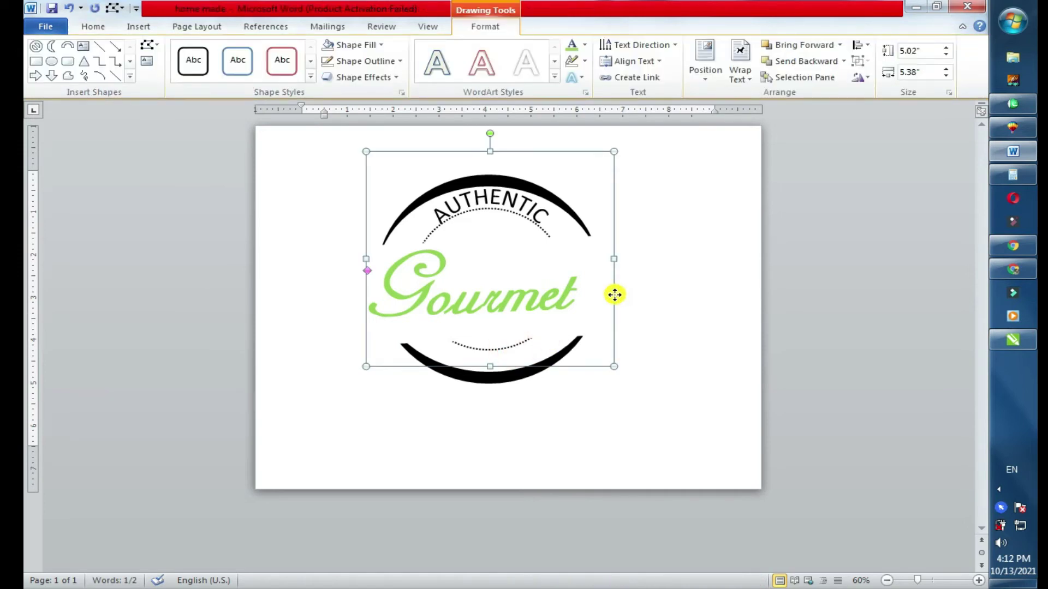
pyautogui.moveTo(614, 294); pyautogui.dragTo(374, 299)
pyautogui.click(486, 341)
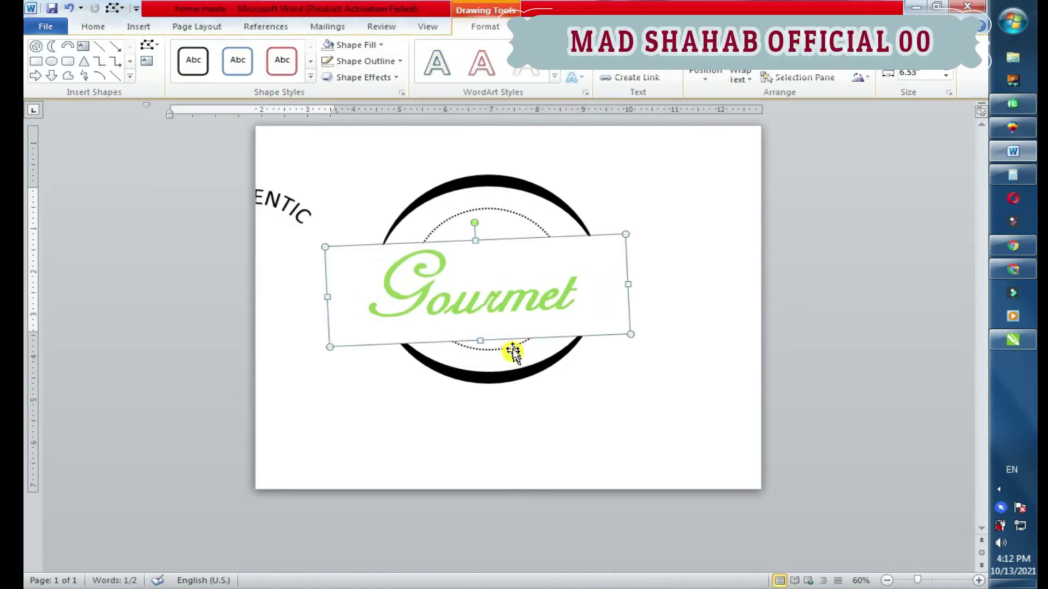
pyautogui.click(513, 352)
pyautogui.moveTo(567, 353); pyautogui.dragTo(554, 344)
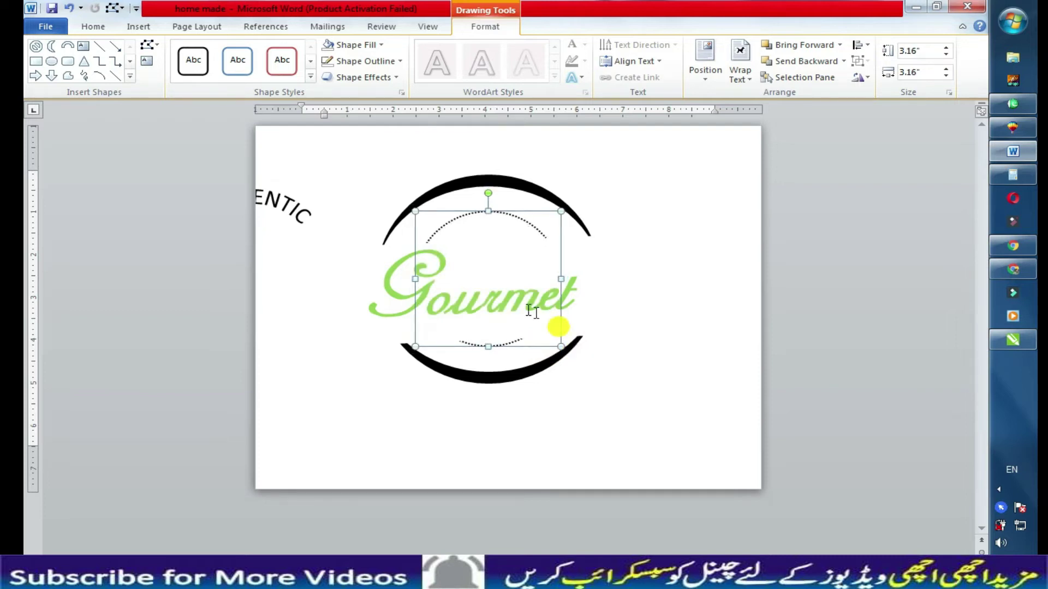
# Step: Tilt the Gourmet box slightly and drag the AUTHENTIC arch toward the ring's top
pyautogui.click(585, 278)
pyautogui.moveTo(596, 236); pyautogui.dragTo(597, 239)
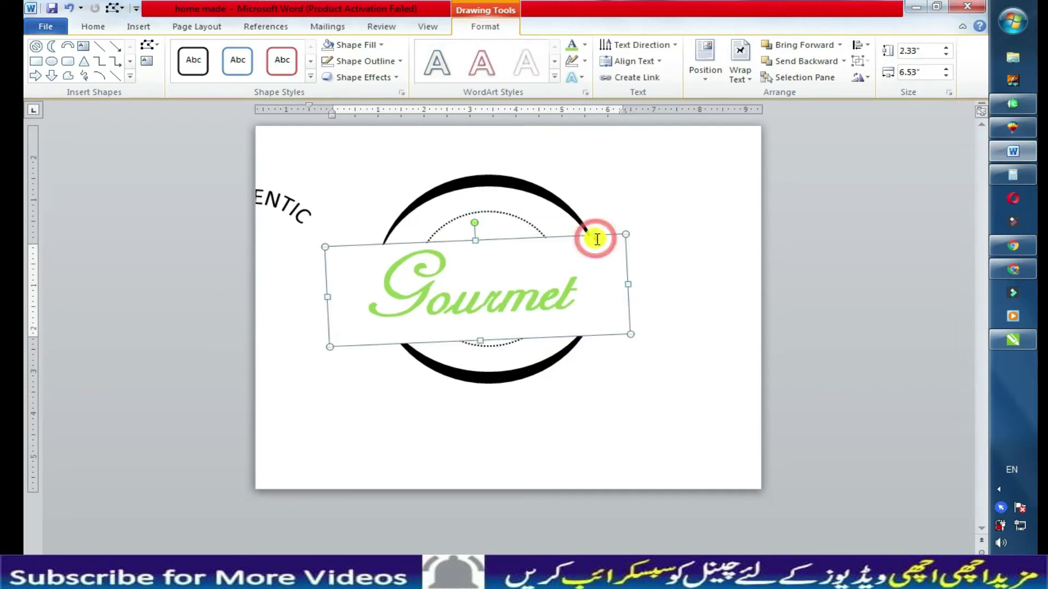
pyautogui.press('Up')
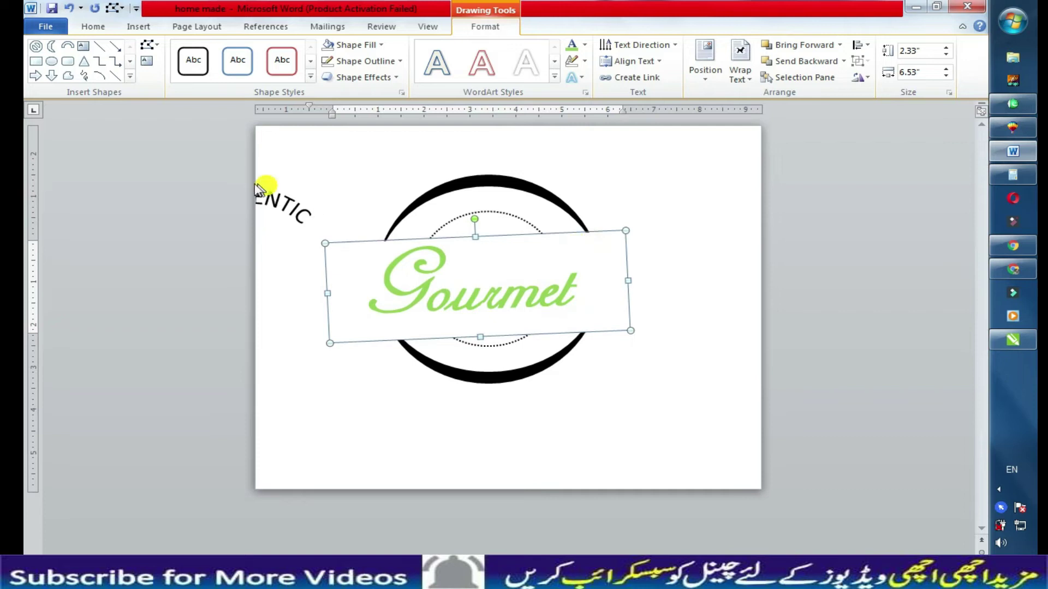
pyautogui.doubleClick(259, 189)
pyautogui.click(270, 152)
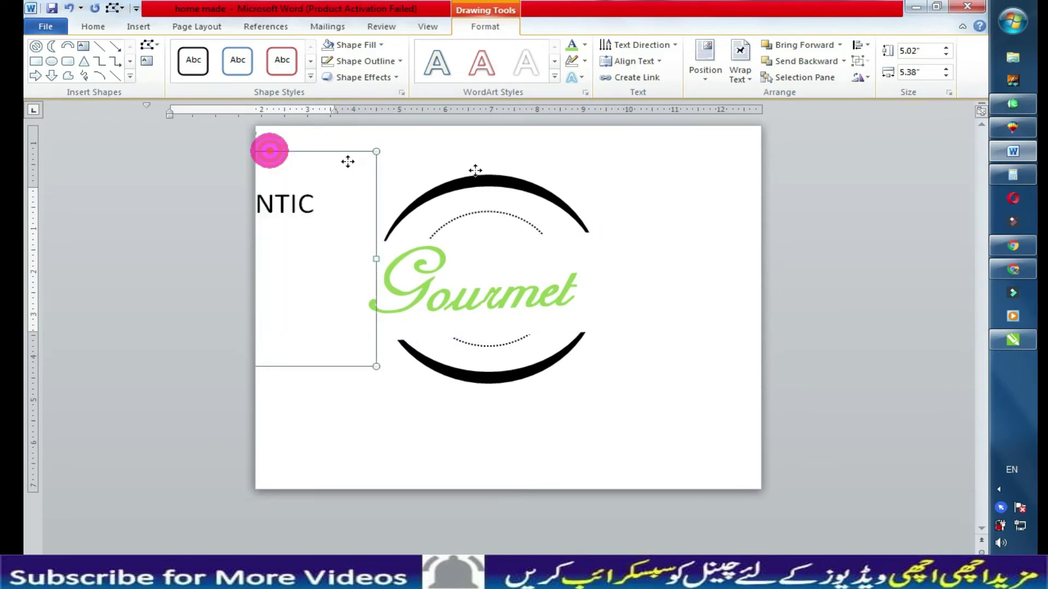
pyautogui.moveTo(529, 168); pyautogui.dragTo(584, 221)
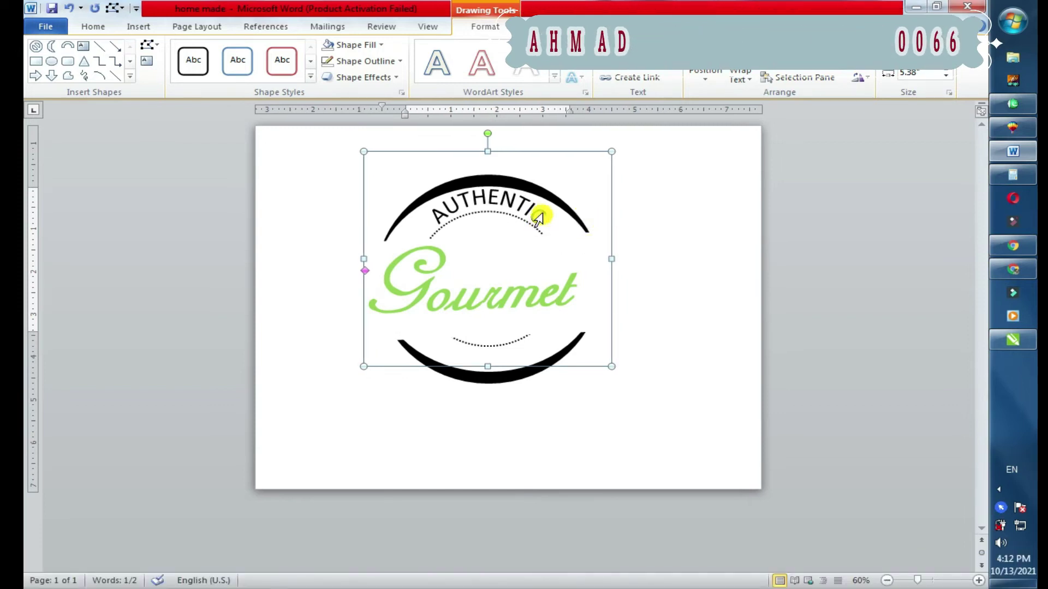
# Step: Colour all of the arched AUTHENTIC text green with Text Fill
pyautogui.tripleClick(550, 215)
pyautogui.click(573, 49)
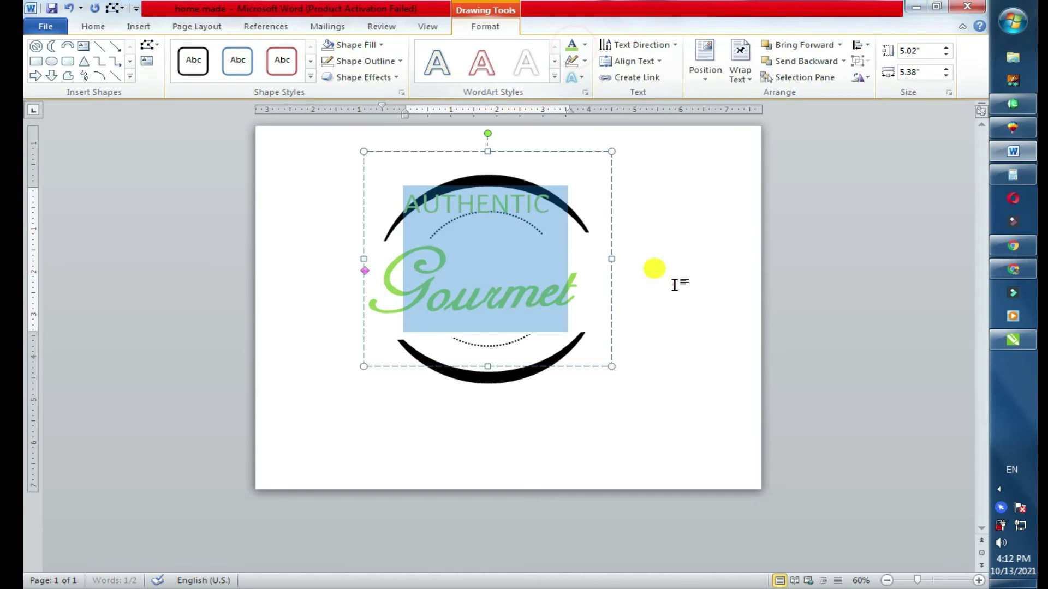
pyautogui.click(676, 280)
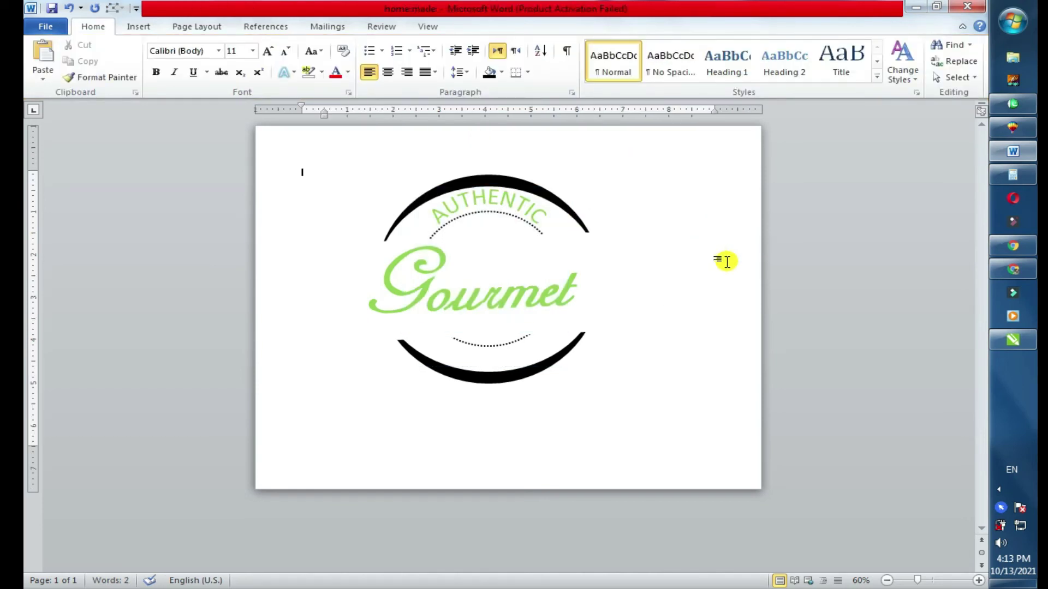
pyautogui.click(305, 146)
pyautogui.click(154, 30)
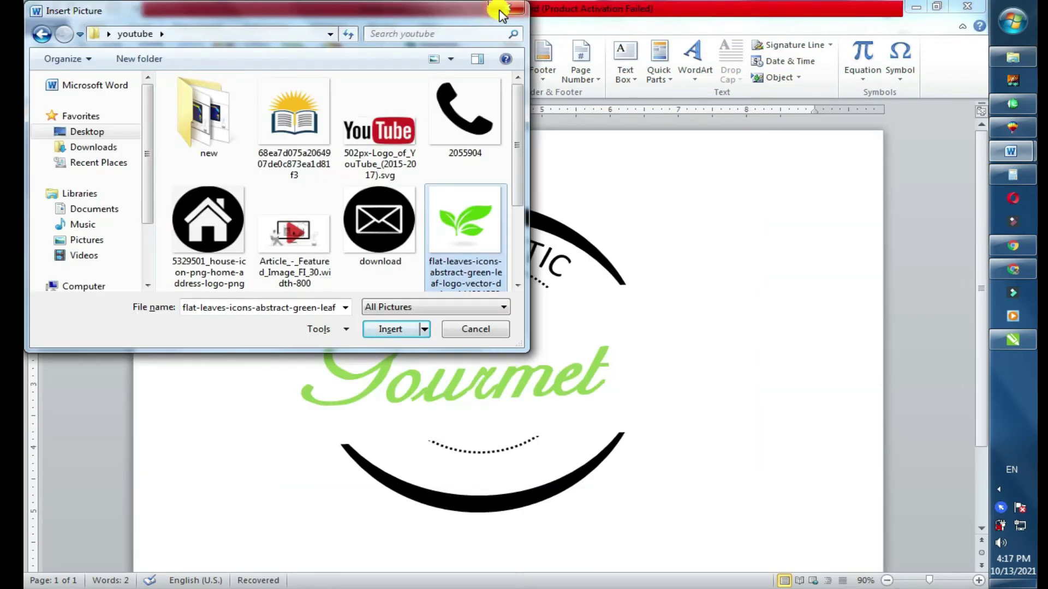
# Step: Insert the green leaf picture, set it In Front of Text, and move it right
pyautogui.click(500, 11)
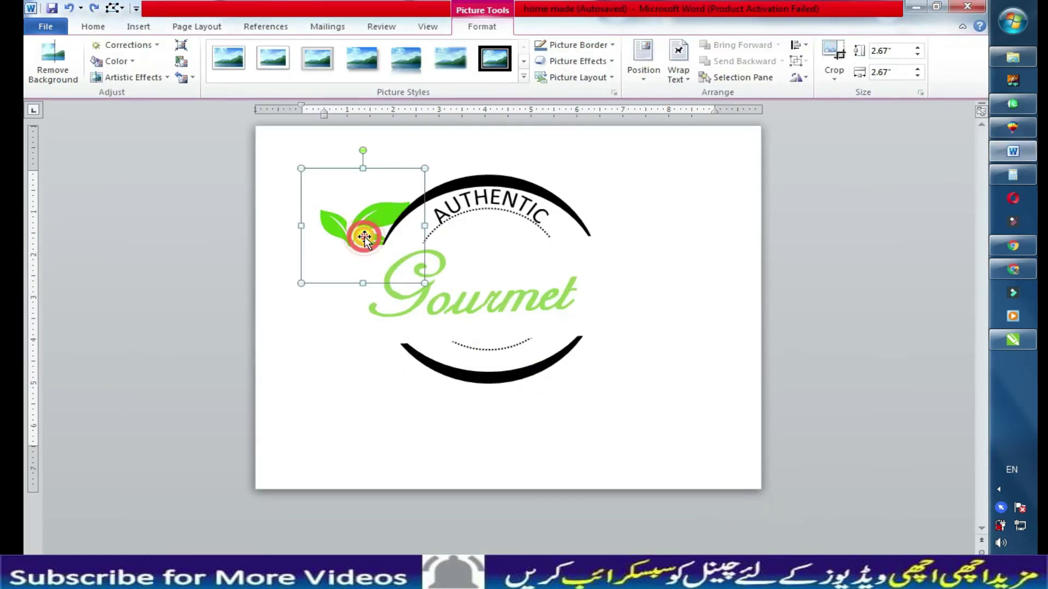
pyautogui.rightClick(364, 238)
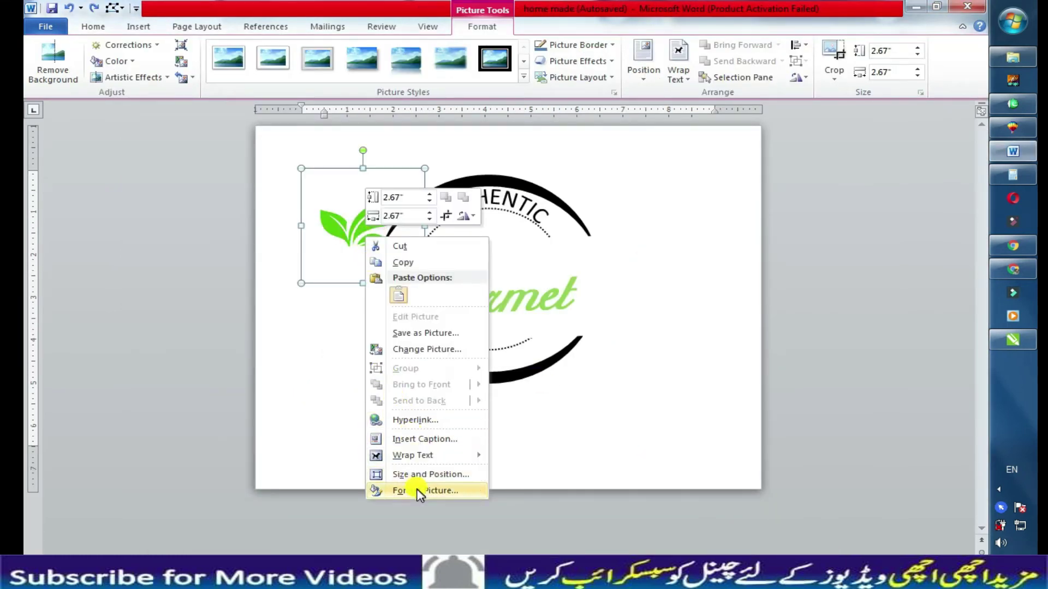
pyautogui.moveTo(412, 455)
pyautogui.click(513, 521)
pyautogui.click(349, 238)
pyautogui.click(480, 425)
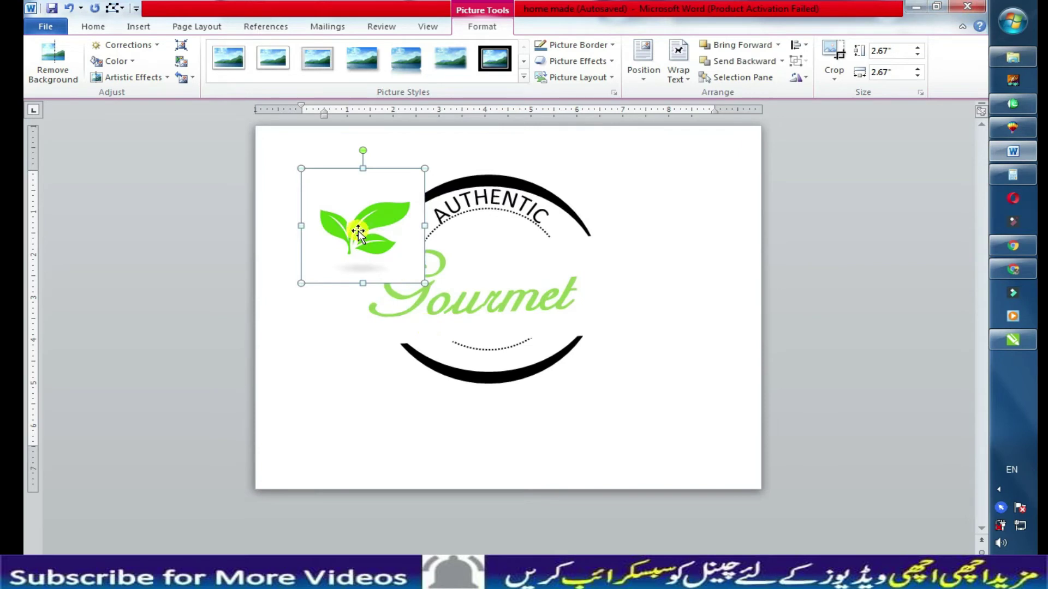
pyautogui.moveTo(359, 234); pyautogui.dragTo(573, 270)
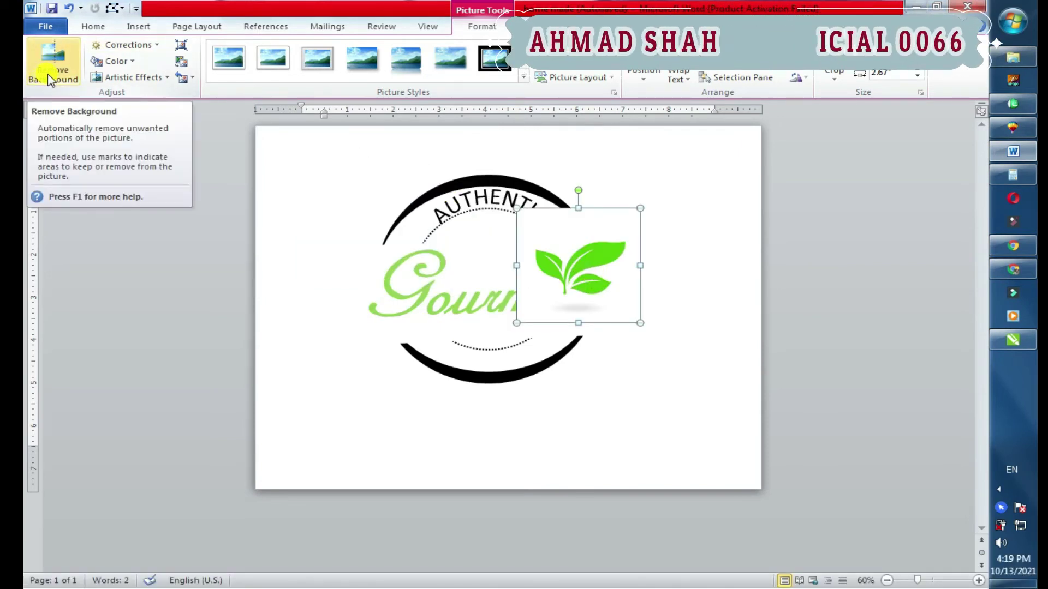
# Step: Crop the top, left and right edges of the leaf picture
pyautogui.click(838, 61)
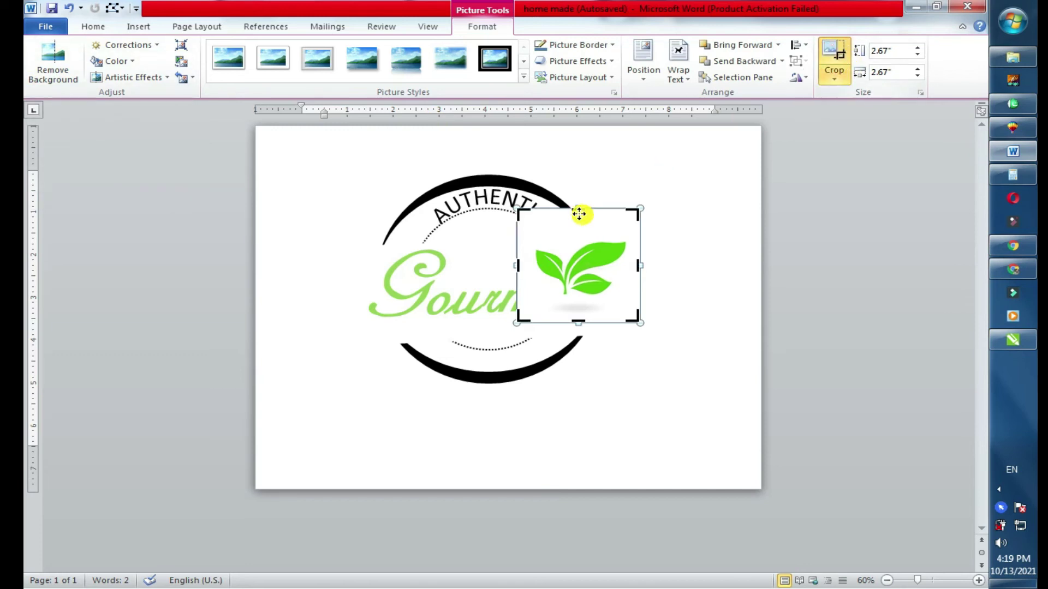
pyautogui.moveTo(579, 208); pyautogui.dragTo(583, 236)
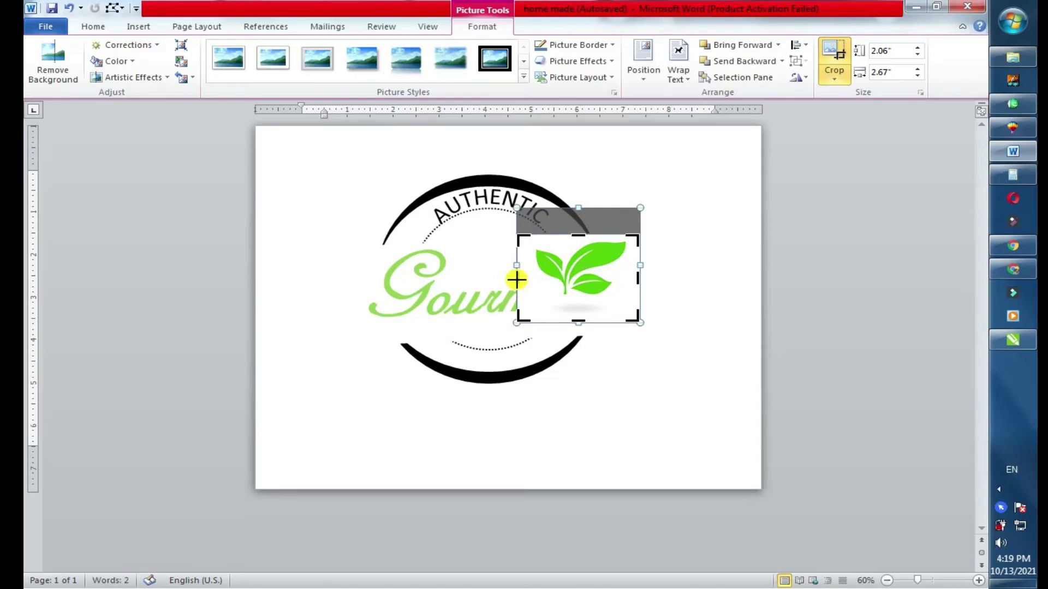
pyautogui.moveTo(515, 277); pyautogui.dragTo(535, 277)
pyautogui.moveTo(640, 277); pyautogui.dragTo(630, 278)
pyautogui.moveTo(580, 313)
pyautogui.mouseDown()
pyautogui.moveTo(599, 310)
pyautogui.moveTo(584, 316)
pyautogui.mouseUp()
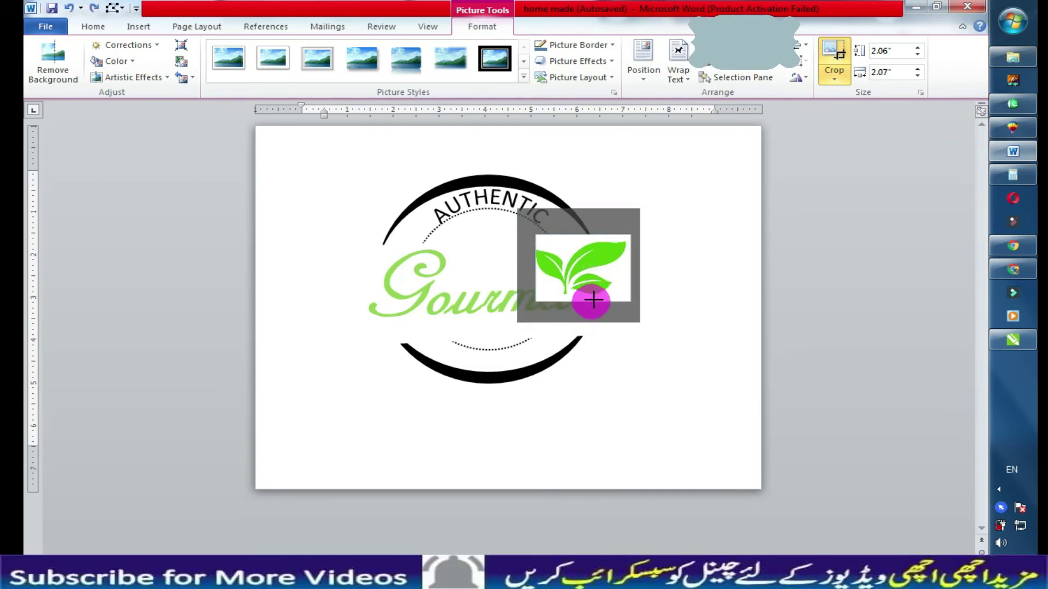
pyautogui.click(834, 70)
# Step: Remove the leaf picture's white background and shift the leaves slightly up-left
pyautogui.click(48, 77)
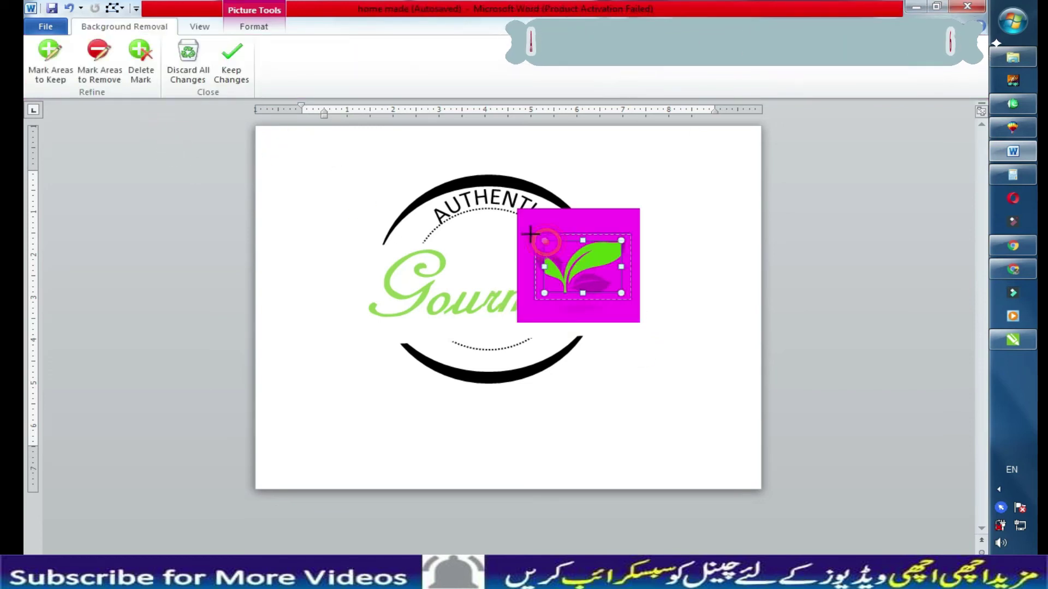
pyautogui.click(584, 293)
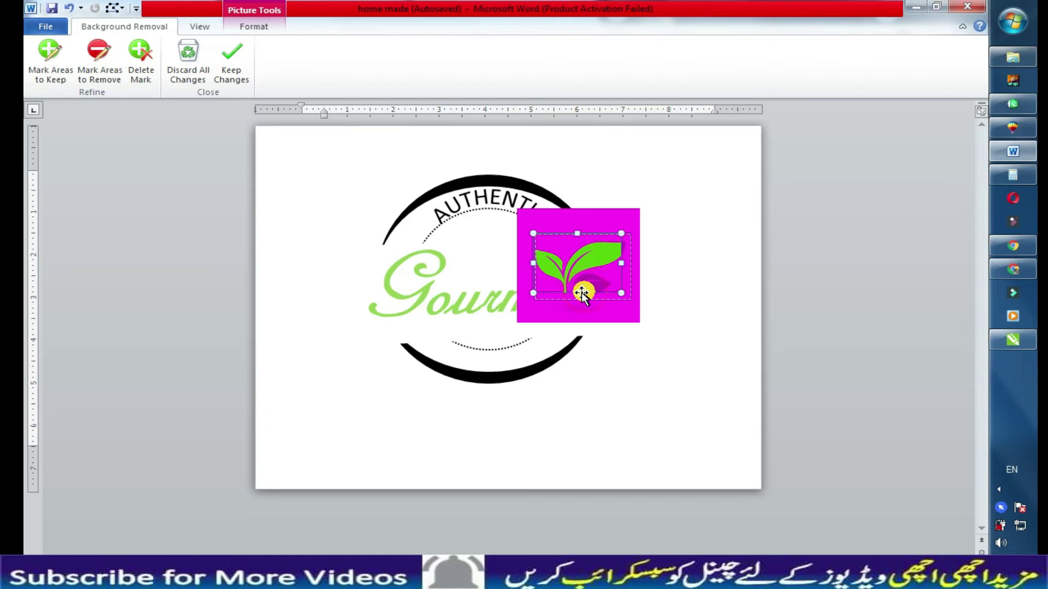
pyautogui.moveTo(618, 285); pyautogui.dragTo(621, 299)
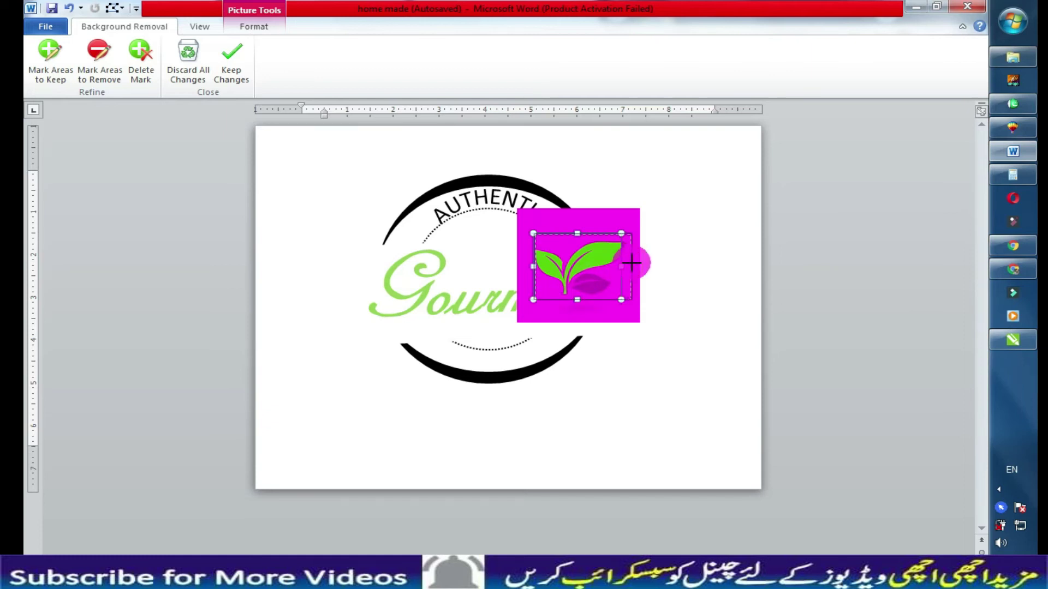
pyautogui.click(231, 63)
pyautogui.moveTo(598, 262); pyautogui.dragTo(587, 257)
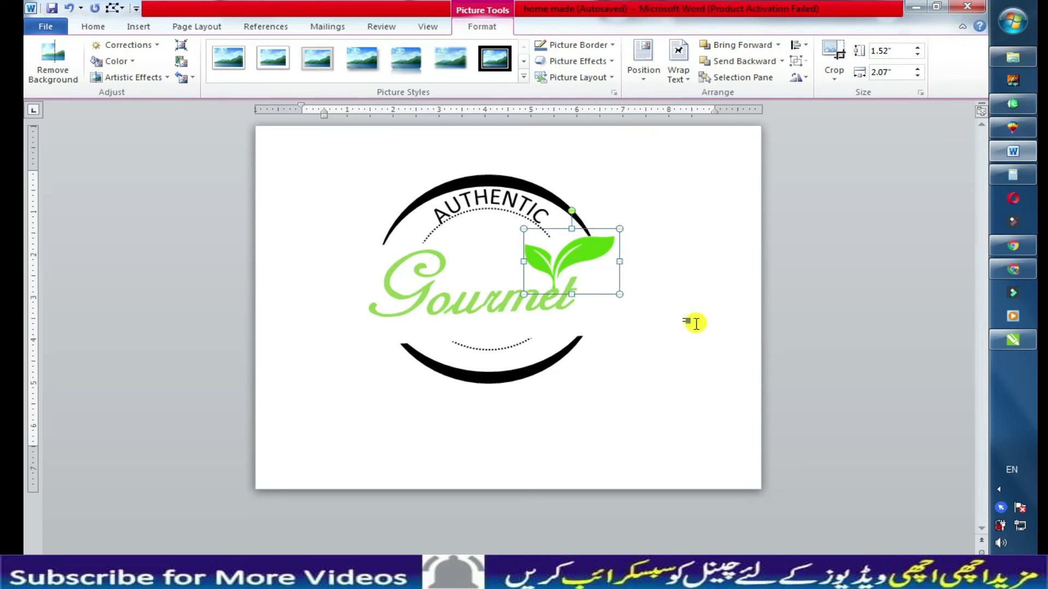
# Step: Copy and paste the AUTHENTIC WordArt box, moving the duplicate down and right
pyautogui.doubleClick(467, 206)
pyautogui.click(459, 151)
pyautogui.rightClick(461, 149)
pyautogui.click(673, 257)
pyautogui.rightClick(643, 228)
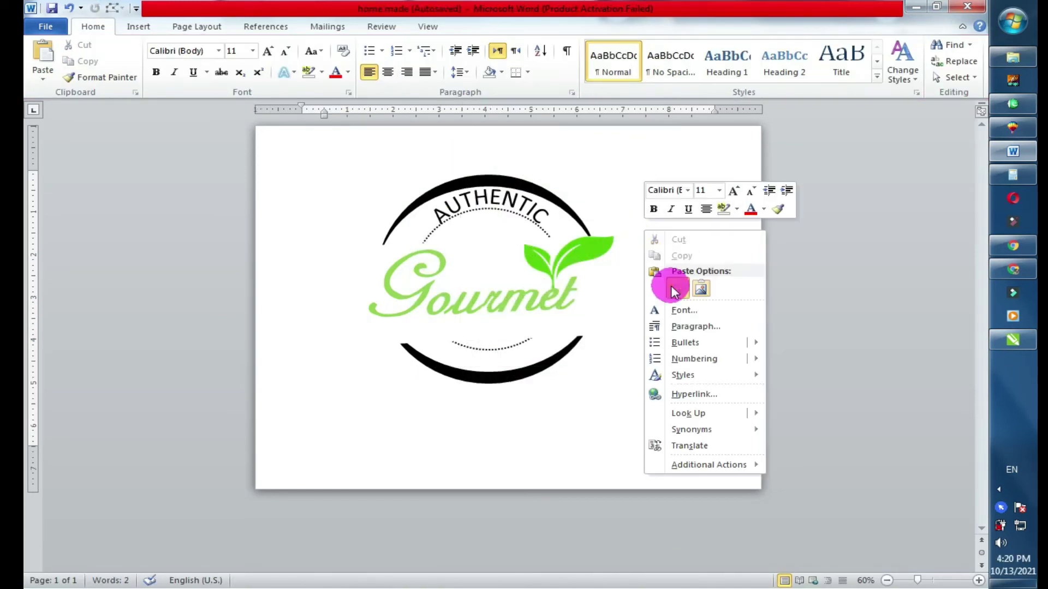
pyautogui.click(675, 292)
pyautogui.moveTo(519, 156); pyautogui.dragTo(660, 198)
# Step: Replace the duplicate's text with 'HOME MADE' and apply a downward arch transform
pyautogui.doubleClick(694, 247)
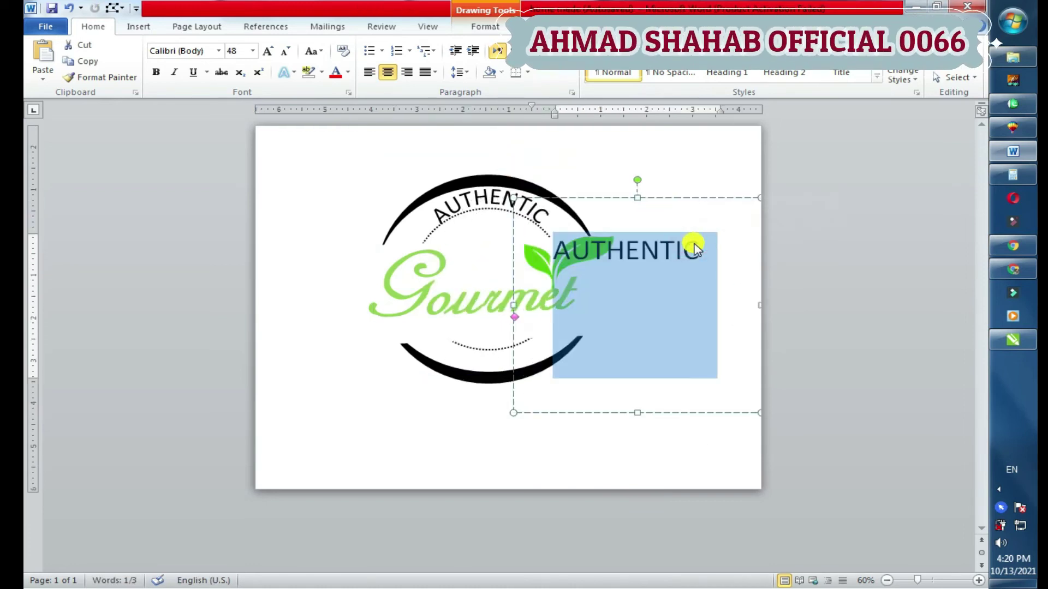
pyautogui.write('HOME MADE')
pyautogui.hotkey('ctrl', 'a')
pyautogui.click(683, 198)
pyautogui.click(580, 77)
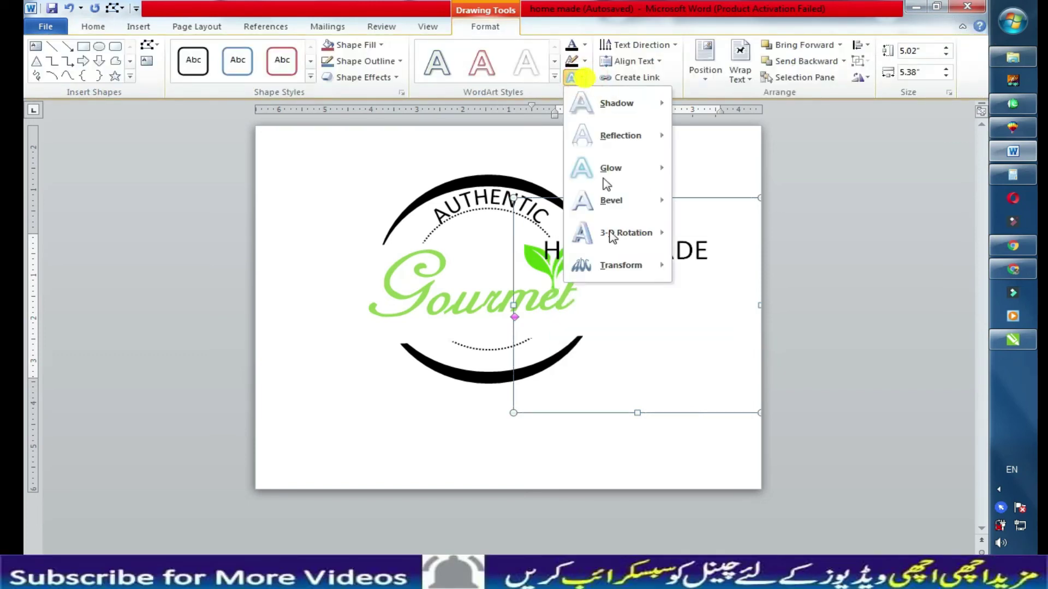
pyautogui.click(735, 299)
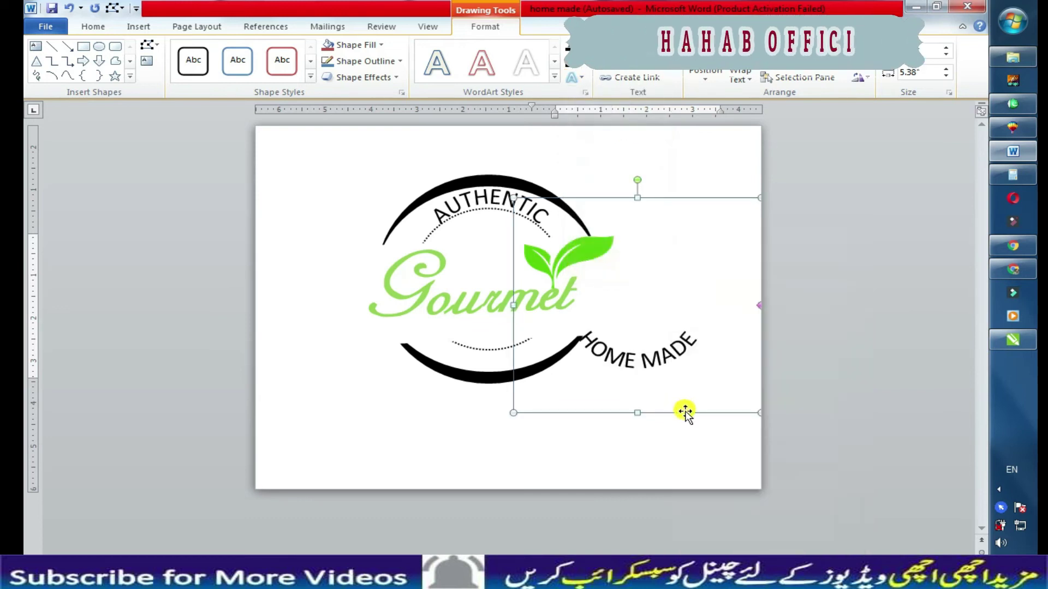
# Step: Position HOME MADE along the ring's inside bottom below Gourmet, adjusting its curve
pyautogui.moveTo(492, 396); pyautogui.dragTo(533, 374)
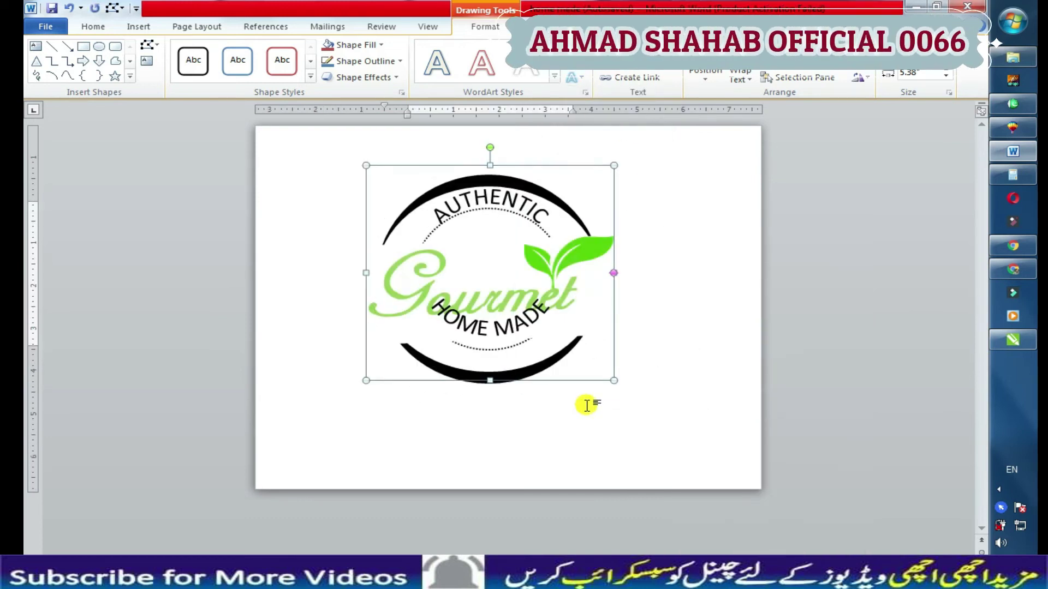
pyautogui.press('Down')
pyautogui.press('Down')
pyautogui.press('Down')
pyautogui.press('Down')
pyautogui.press('Down')
pyautogui.press('Down')
pyautogui.press('Down')
pyautogui.press('Up')
pyautogui.press('Up')
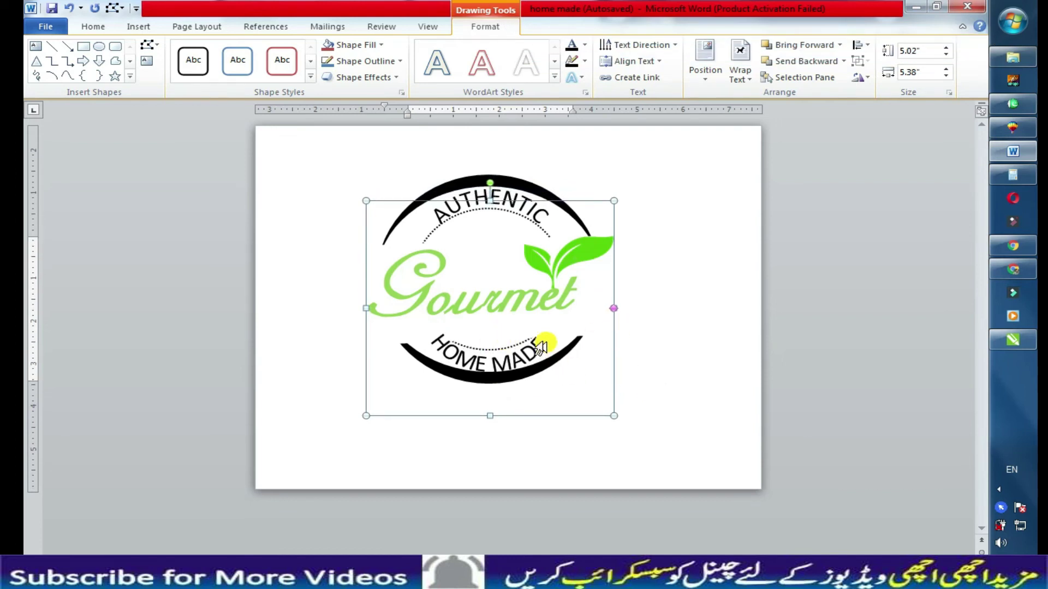
pyautogui.moveTo(607, 337)
pyautogui.mouseDown()
pyautogui.moveTo(605, 374)
pyautogui.moveTo(538, 410)
pyautogui.moveTo(578, 393)
pyautogui.mouseUp()
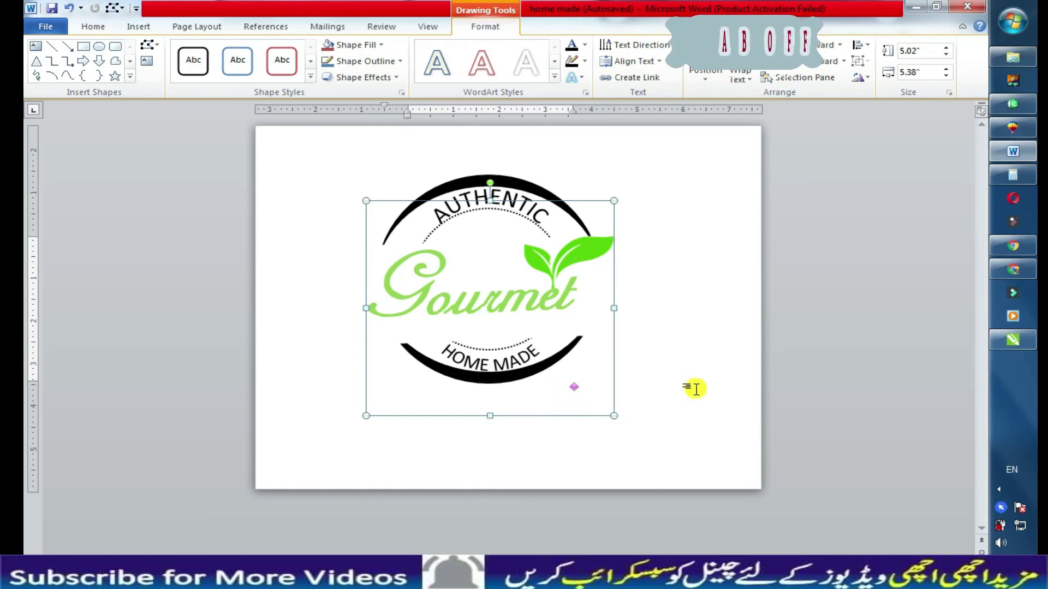
pyautogui.press('Left')
pyautogui.press('Left')
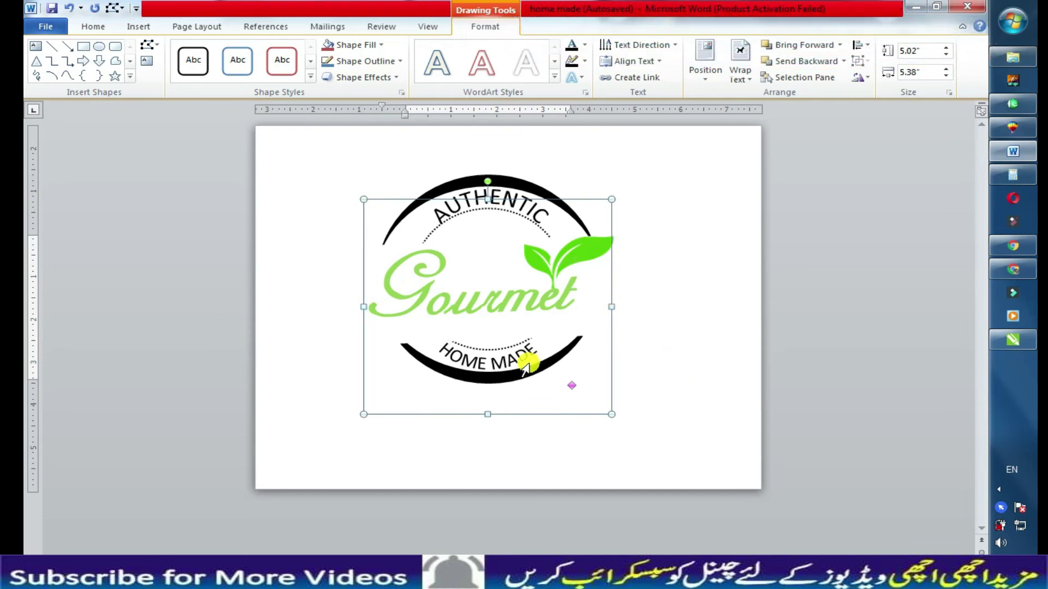
pyautogui.doubleClick(525, 361)
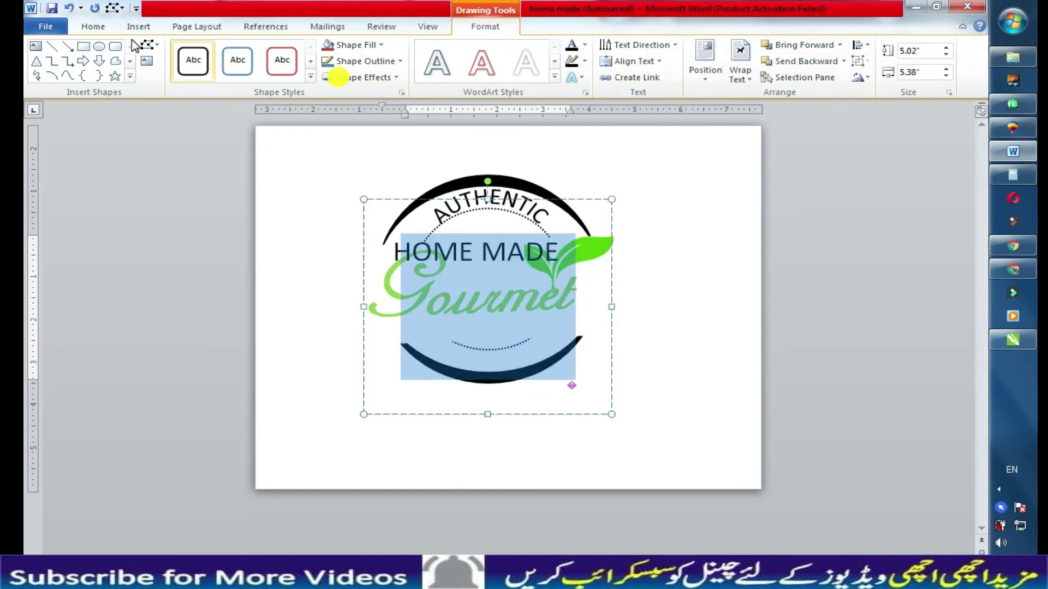
pyautogui.click(583, 202)
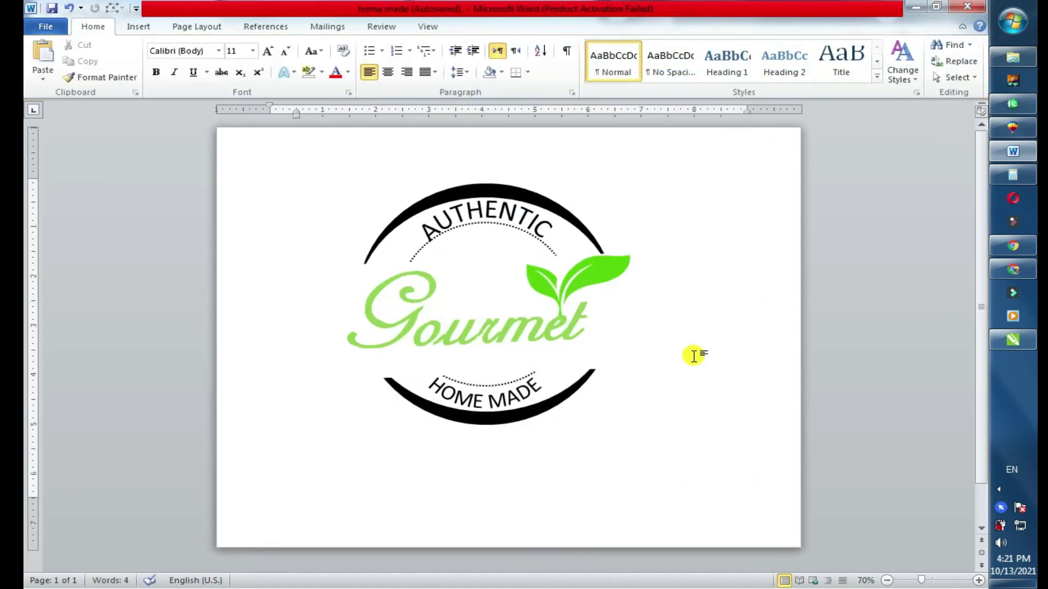
pyautogui.scroll(2, 693, 356)
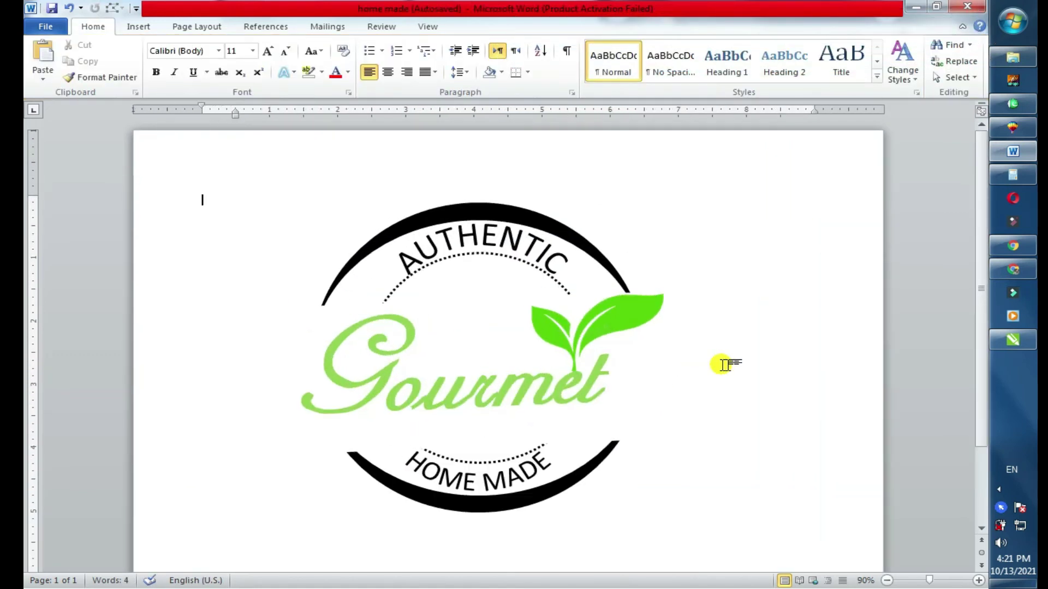
pyautogui.scroll(-1, 705, 360)
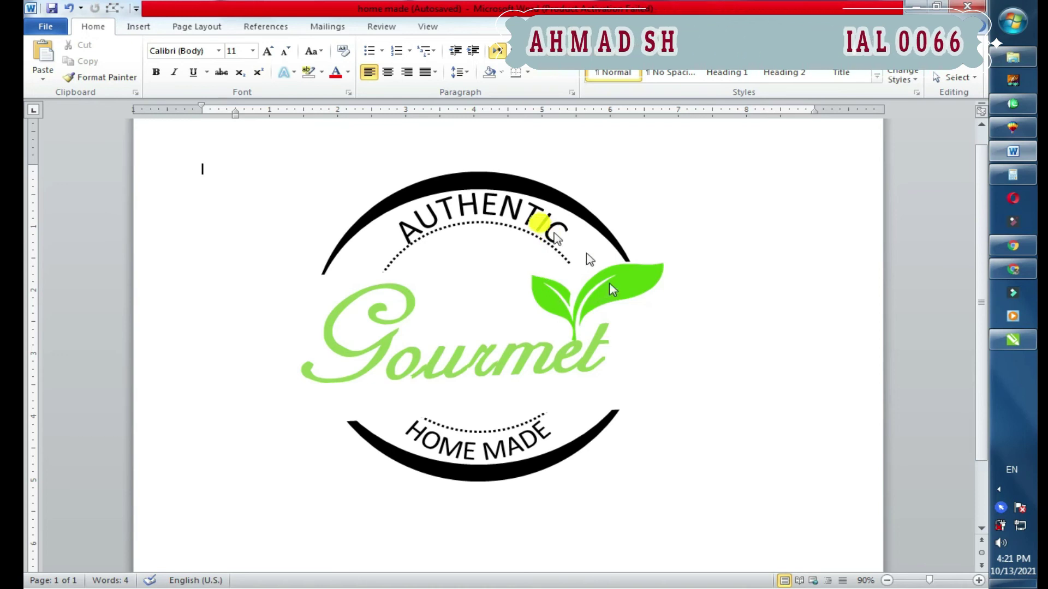
# Step: Draw a text box at the page's upper left and start typing the name
pyautogui.click(137, 28)
pyautogui.click(256, 68)
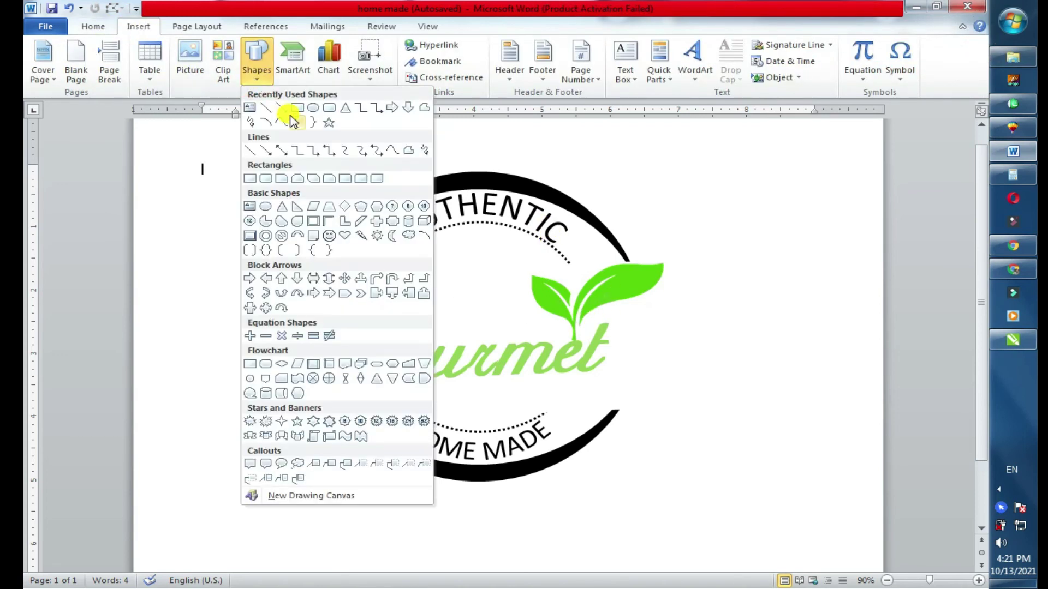
pyautogui.click(252, 109)
pyautogui.moveTo(242, 176); pyautogui.dragTo(372, 237)
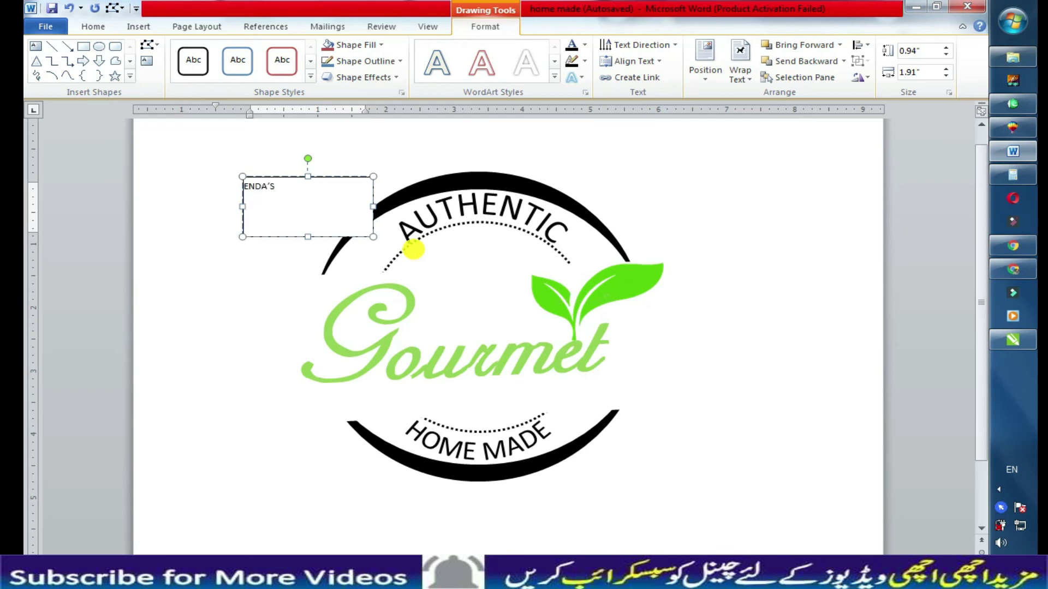
pyautogui.write('GL')
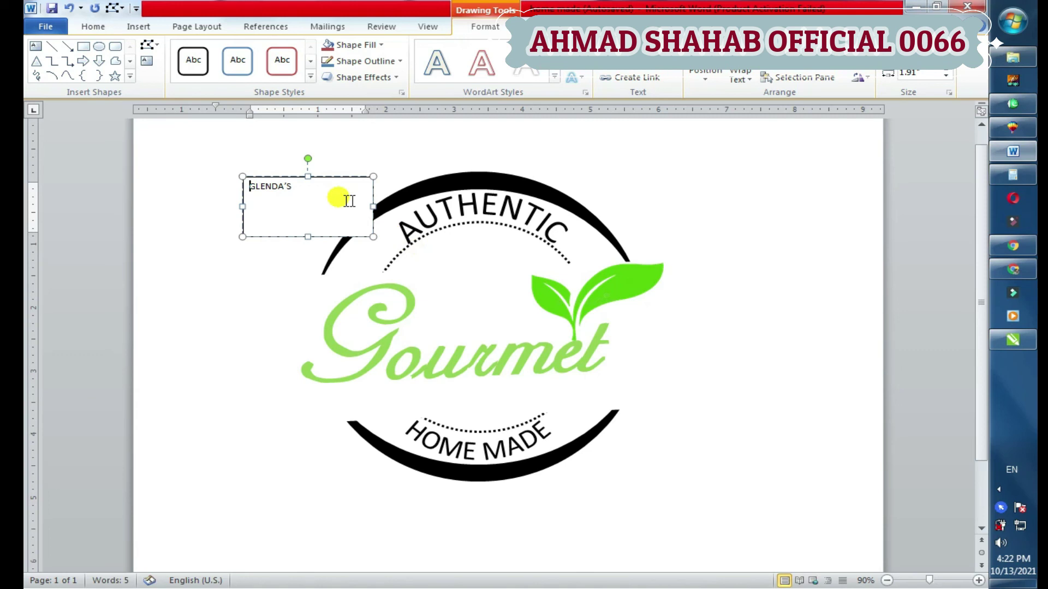
# Step: Apply the BernhardTango font at 20 pt and retype the letters after G in lowercase
pyautogui.tripleClick(299, 194)
pyautogui.click(88, 26)
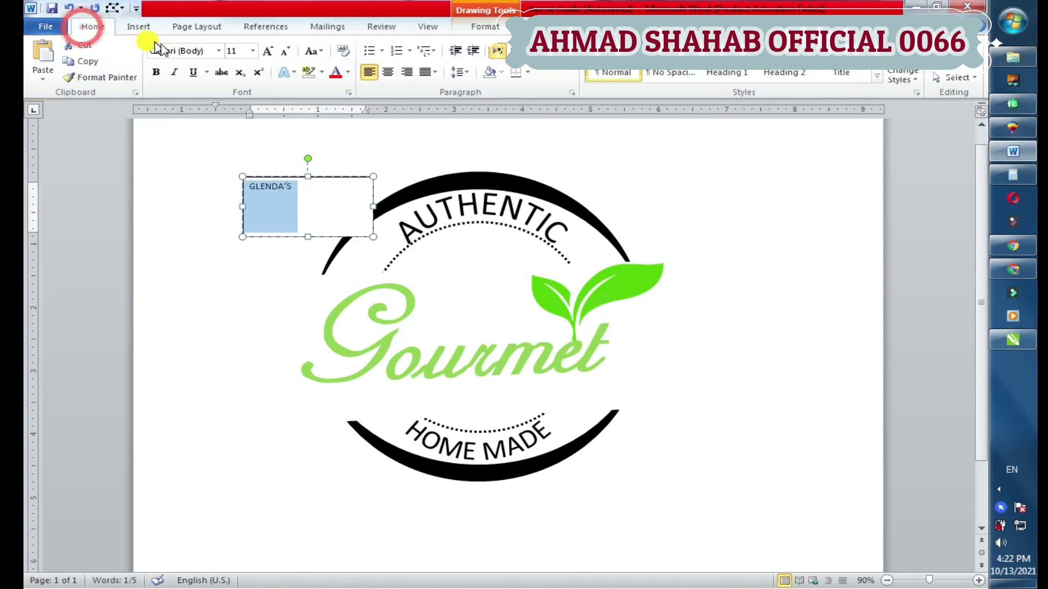
pyautogui.click(219, 51)
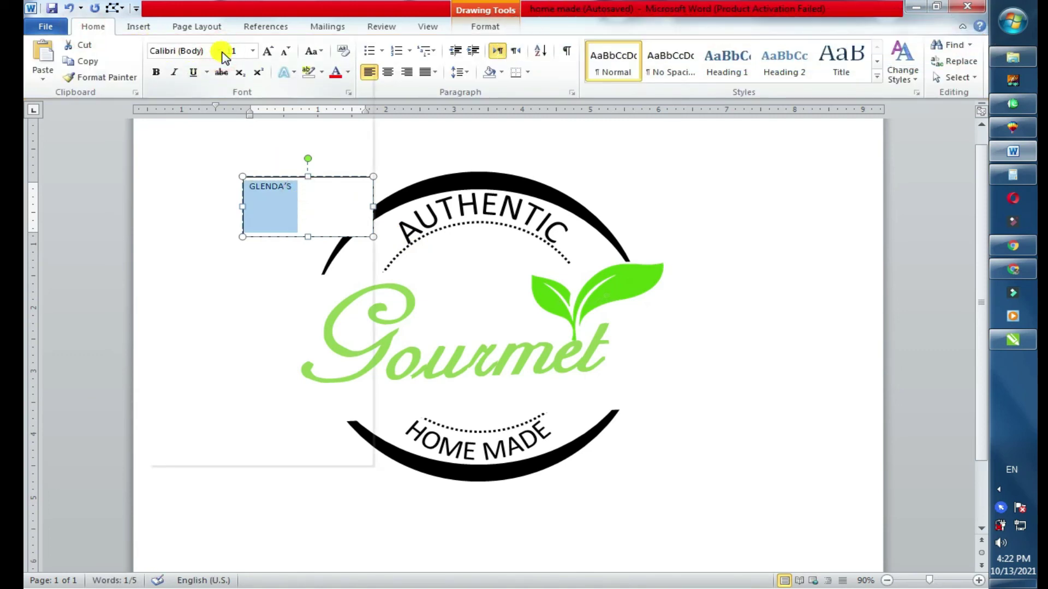
pyautogui.click(215, 187)
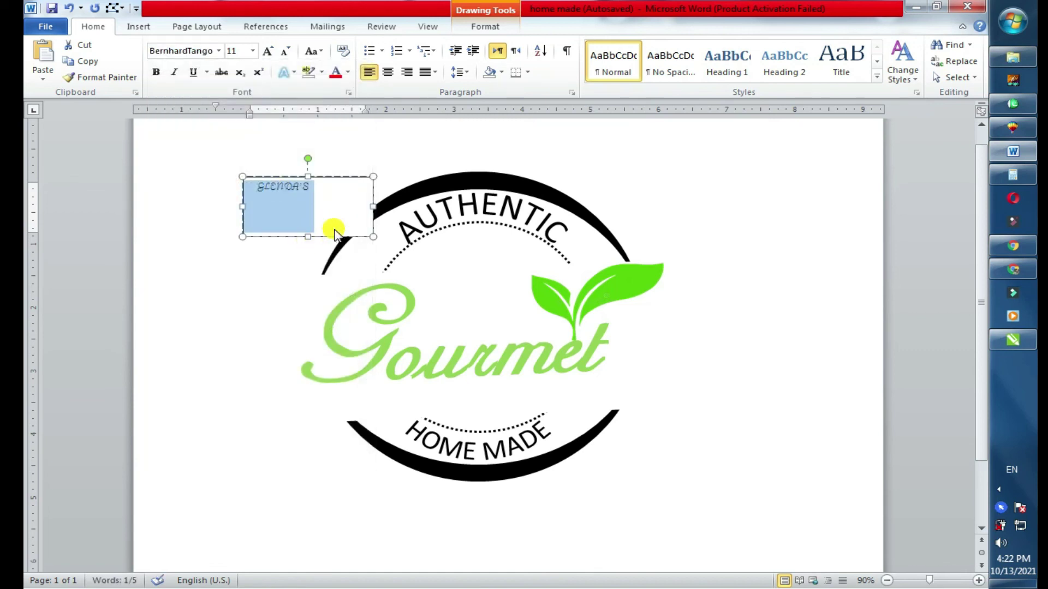
pyautogui.hotkey('ctrl', 'shift', '.')
pyautogui.hotkey('ctrl', 'shift', '.')
pyautogui.hotkey('ctrl', 'shift', '.')
pyautogui.hotkey('ctrl', 'shift', '.')
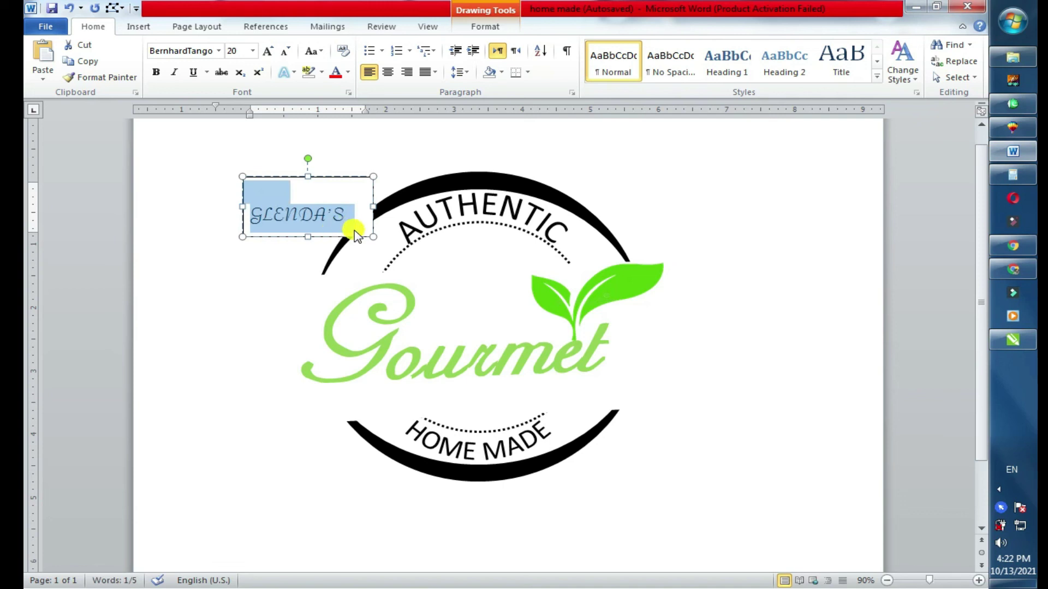
pyautogui.moveTo(345, 216); pyautogui.dragTo(263, 216)
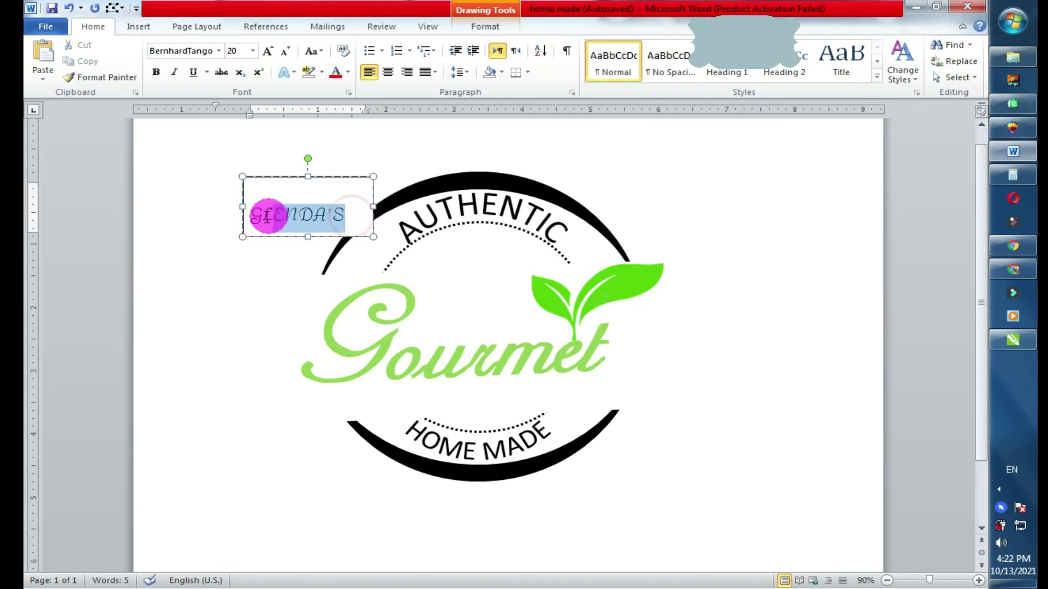
pyautogui.press('Delete')
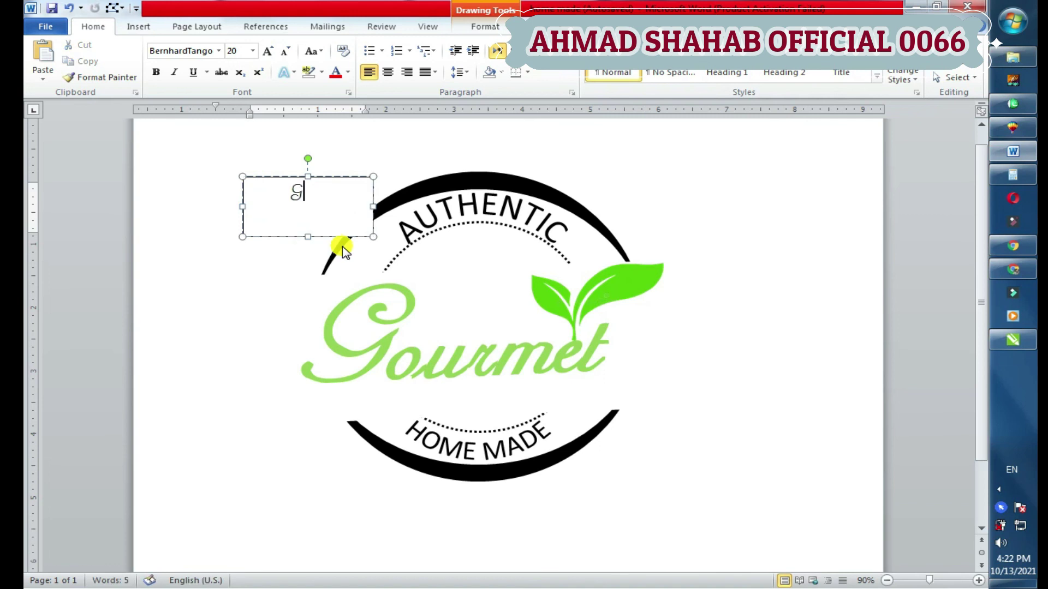
pyautogui.write("lenda's")
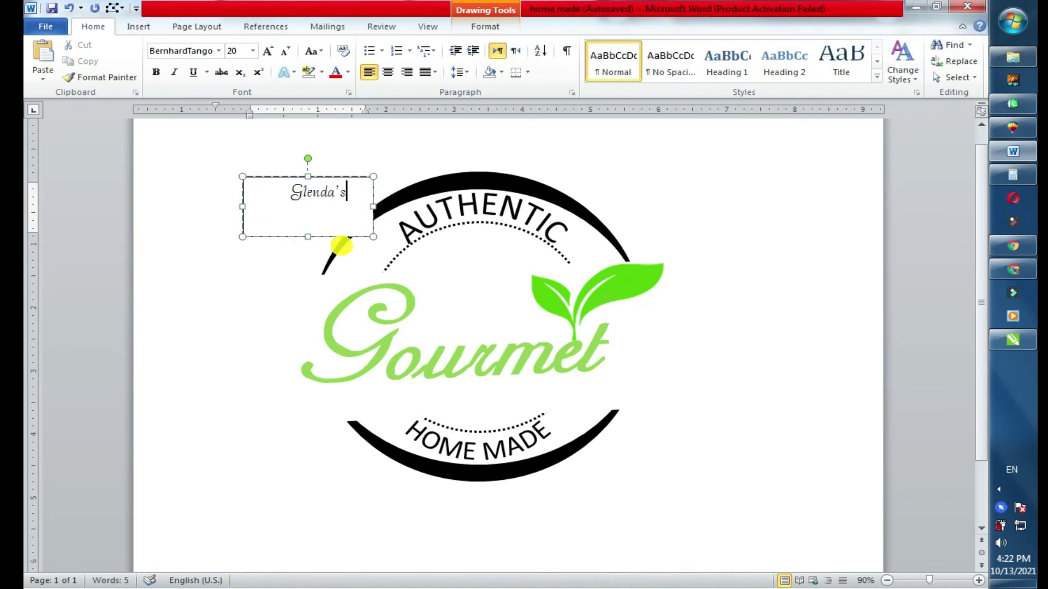
# Step: Set the name to 36 pt and make the text box taller to fit
pyautogui.hotkey('ctrl', 'a')
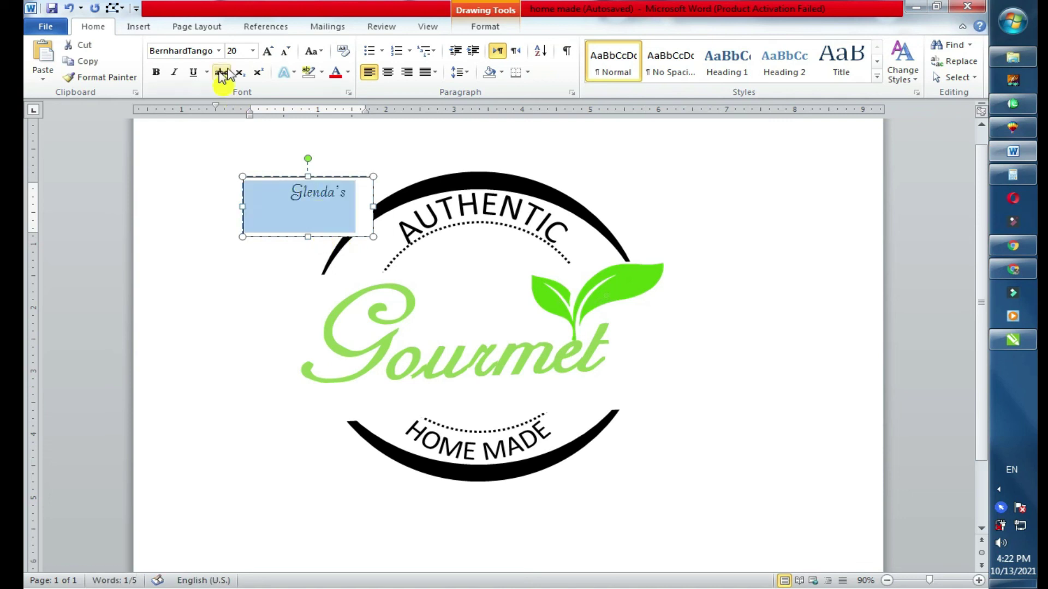
pyautogui.click(253, 52)
pyautogui.click(235, 210)
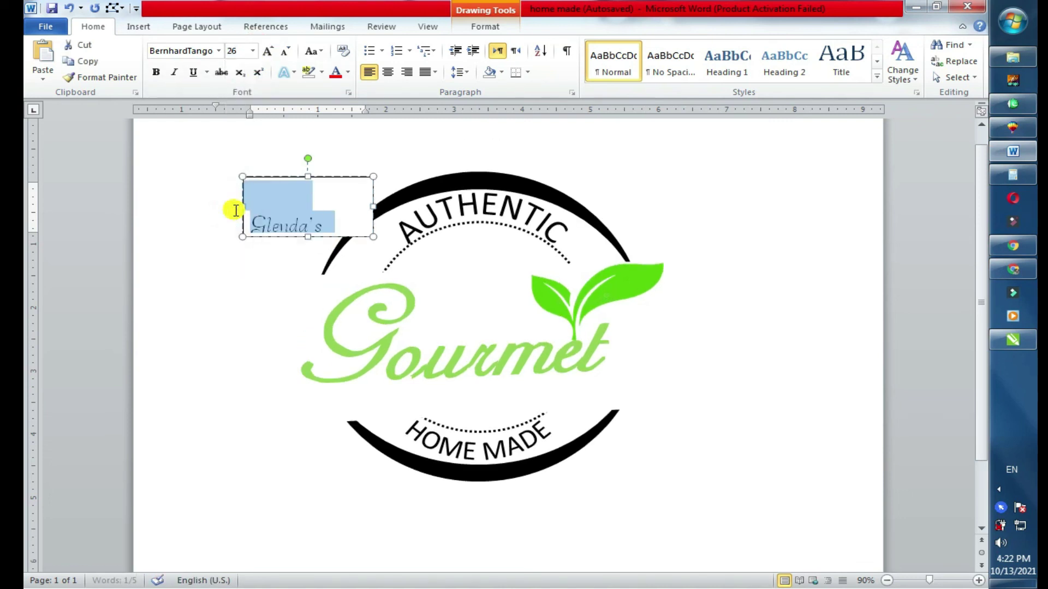
pyautogui.click(253, 50)
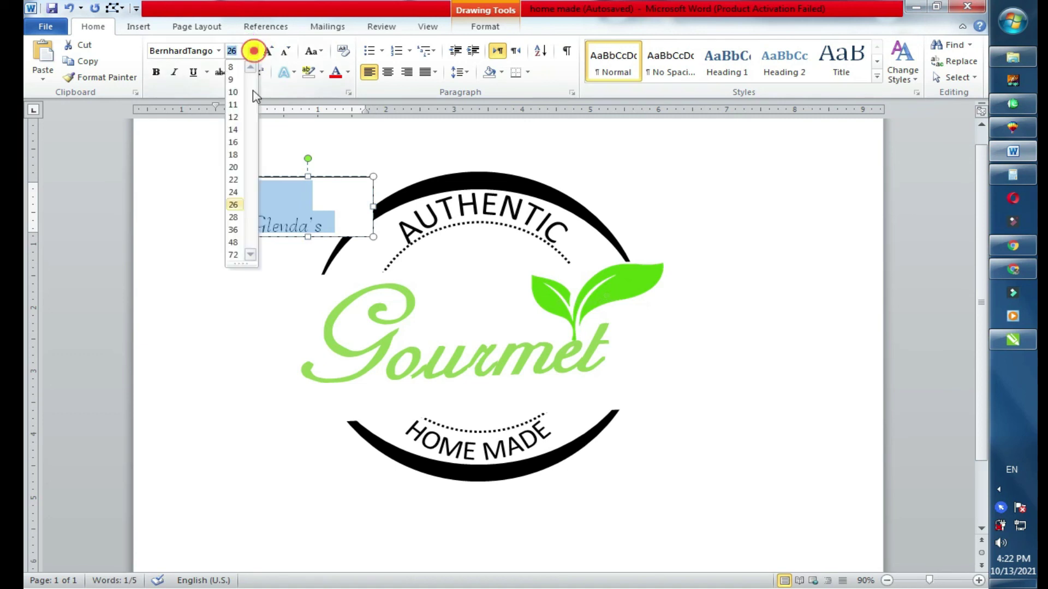
pyautogui.click(235, 226)
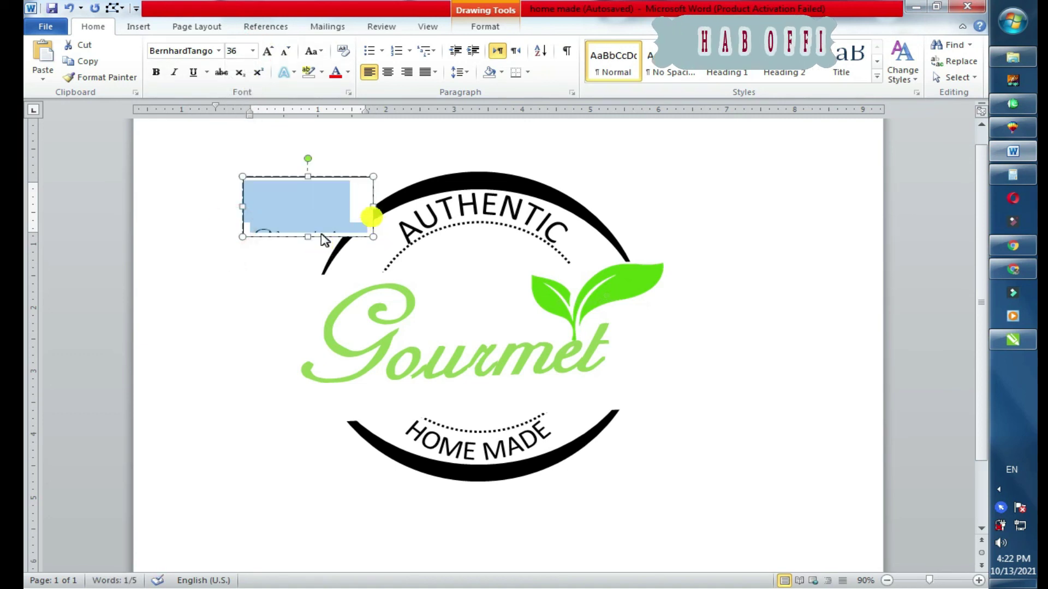
pyautogui.moveTo(308, 236)
pyautogui.mouseDown()
pyautogui.moveTo(302, 285)
pyautogui.moveTo(315, 274)
pyautogui.mouseUp()
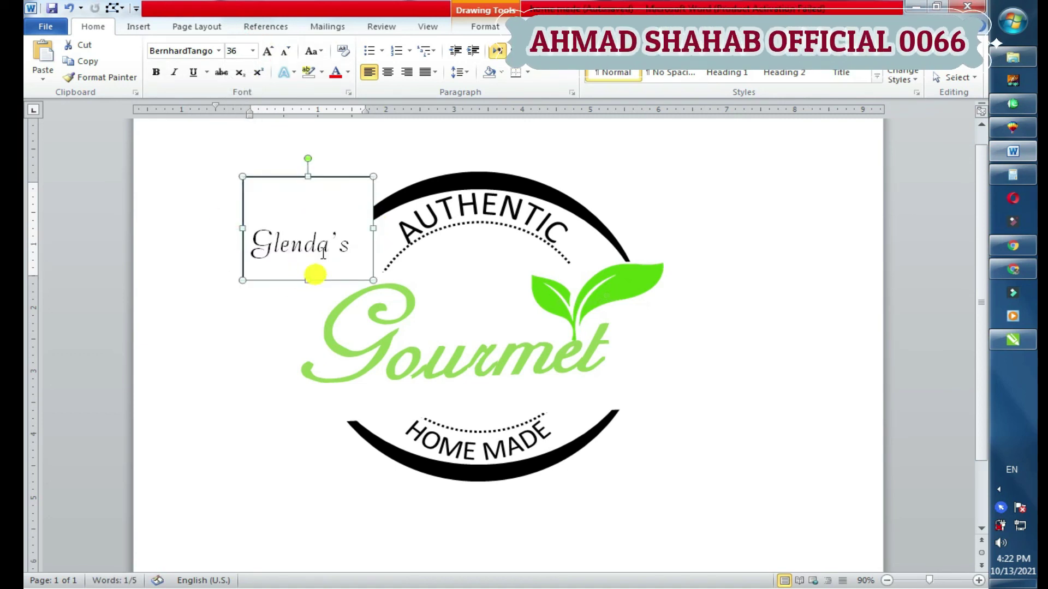
# Step: Give the name text box No Fill and No Outline
pyautogui.doubleClick(330, 175)
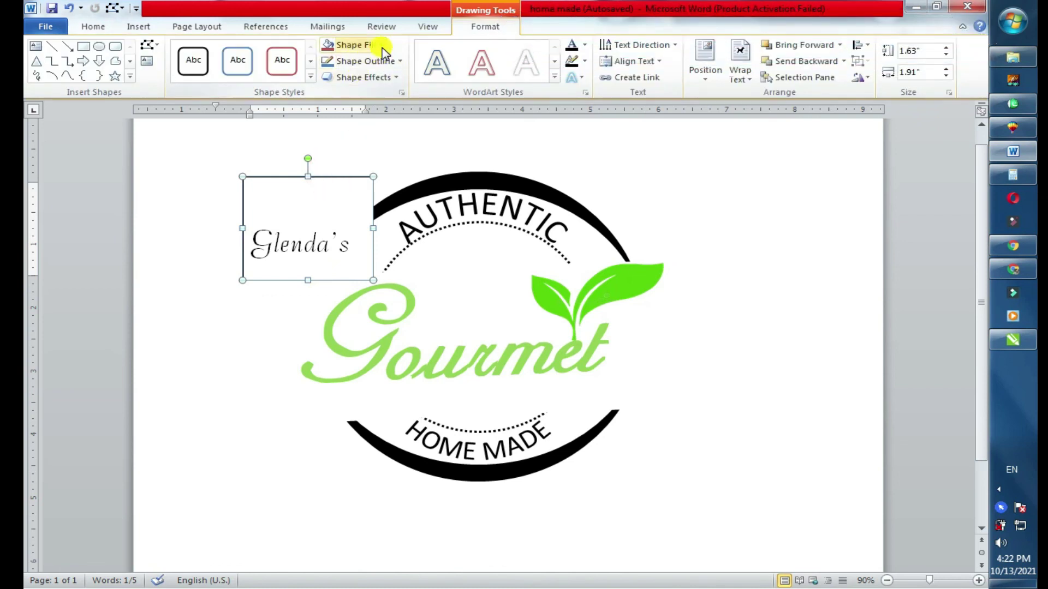
pyautogui.click(352, 44)
pyautogui.click(351, 167)
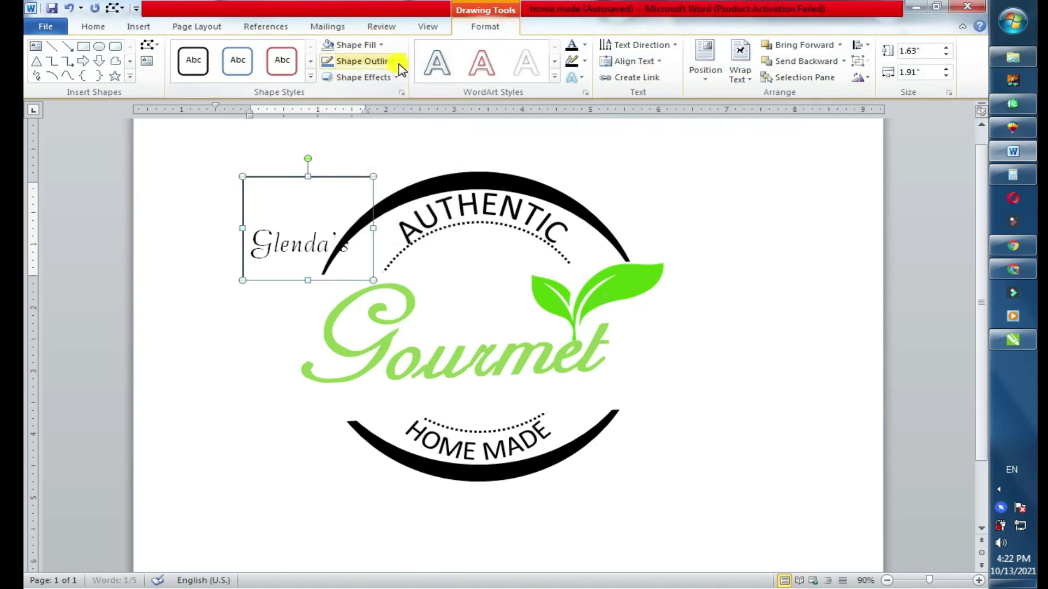
pyautogui.click(398, 62)
pyautogui.click(345, 184)
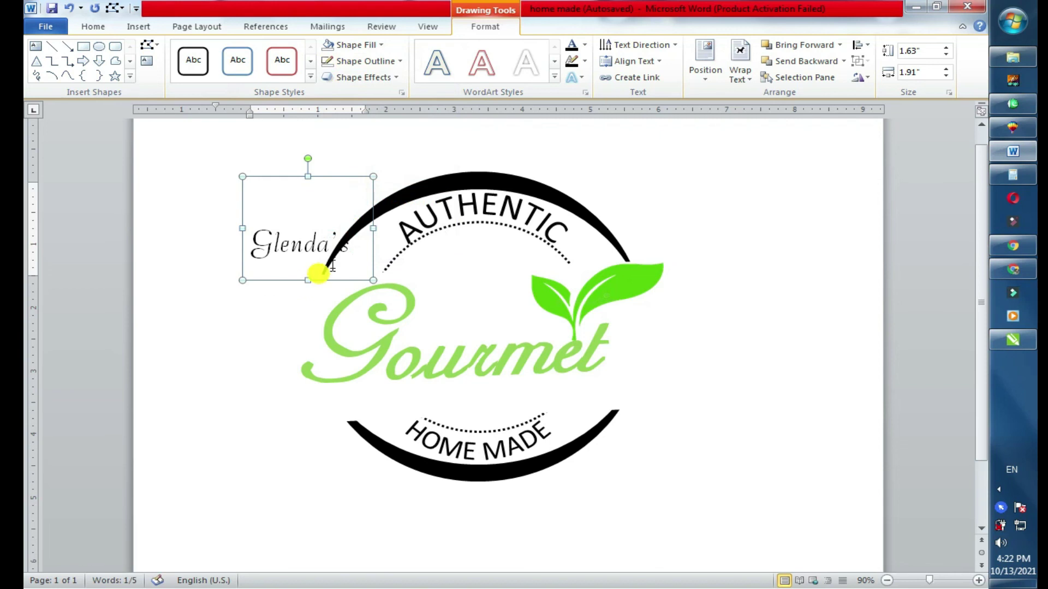
# Step: Move the name text box inside the ring between the AUTHENTIC arc and Gourmet
pyautogui.moveTo(328, 280); pyautogui.dragTo(486, 331)
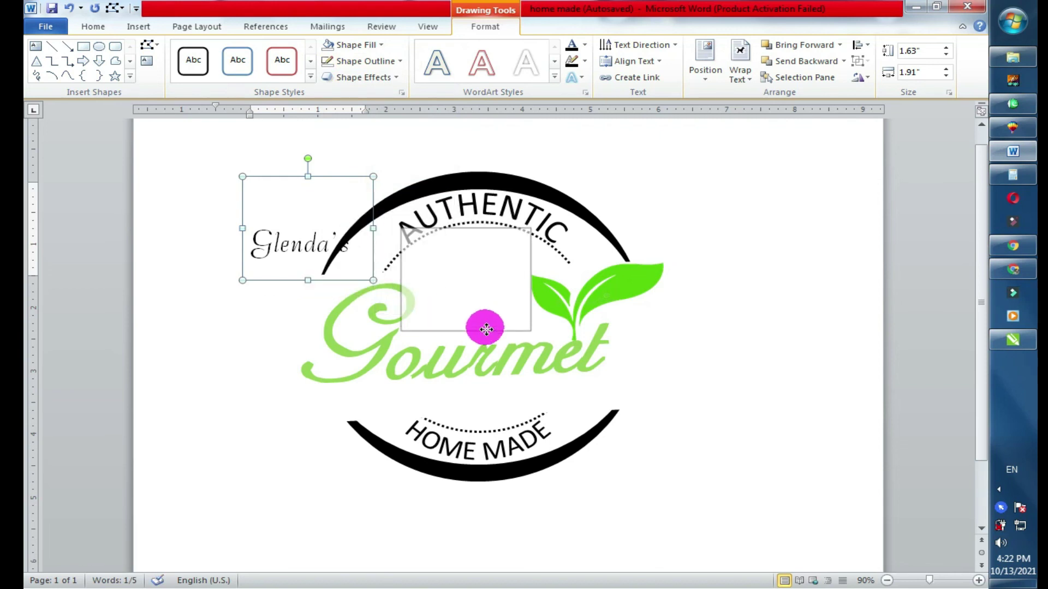
pyautogui.moveTo(500, 331); pyautogui.dragTo(511, 312)
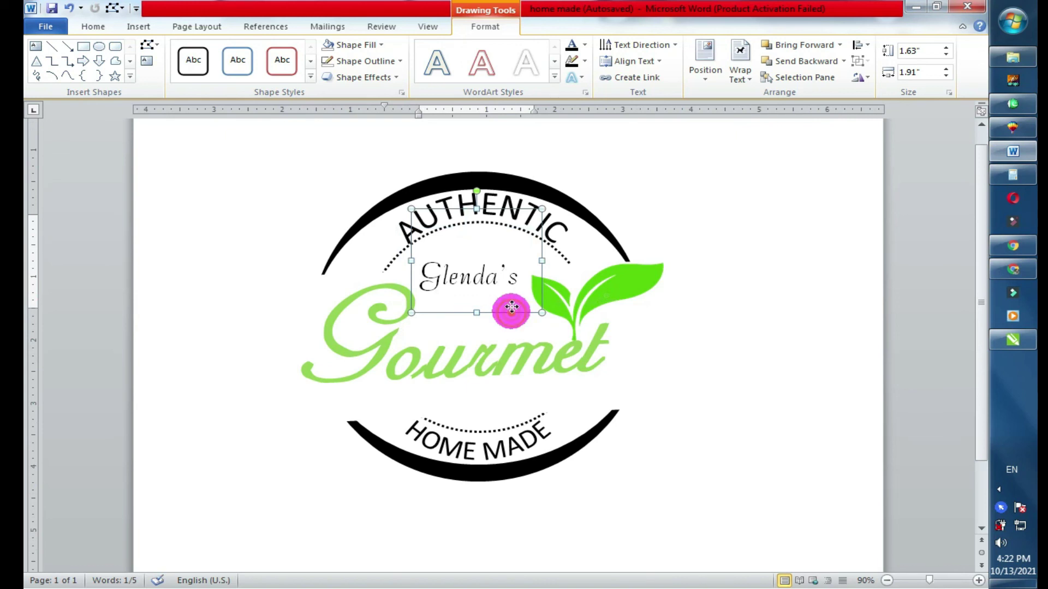
pyautogui.moveTo(512, 307); pyautogui.dragTo(502, 315)
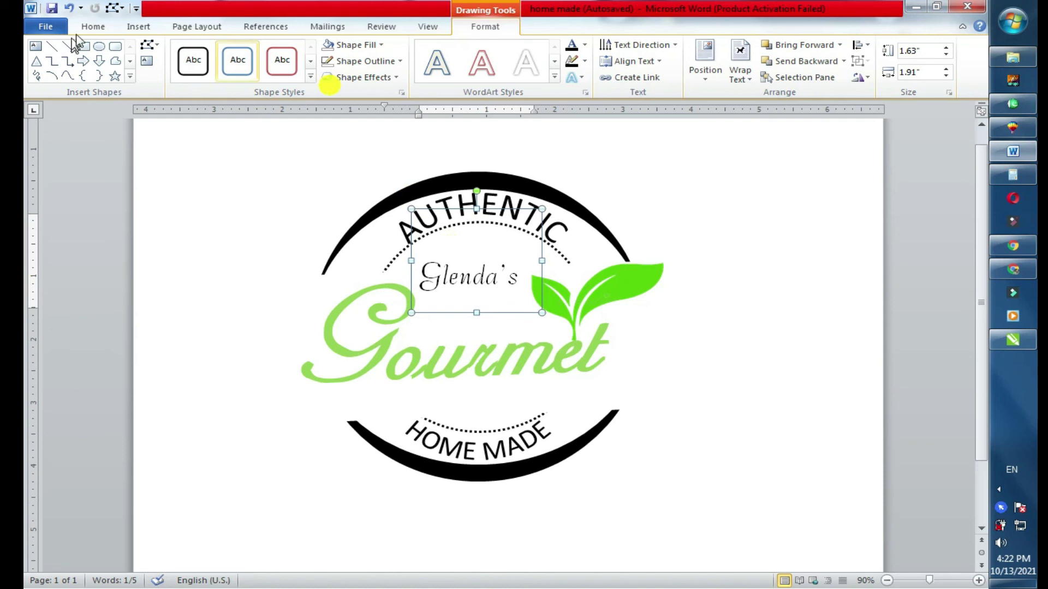
pyautogui.click(90, 25)
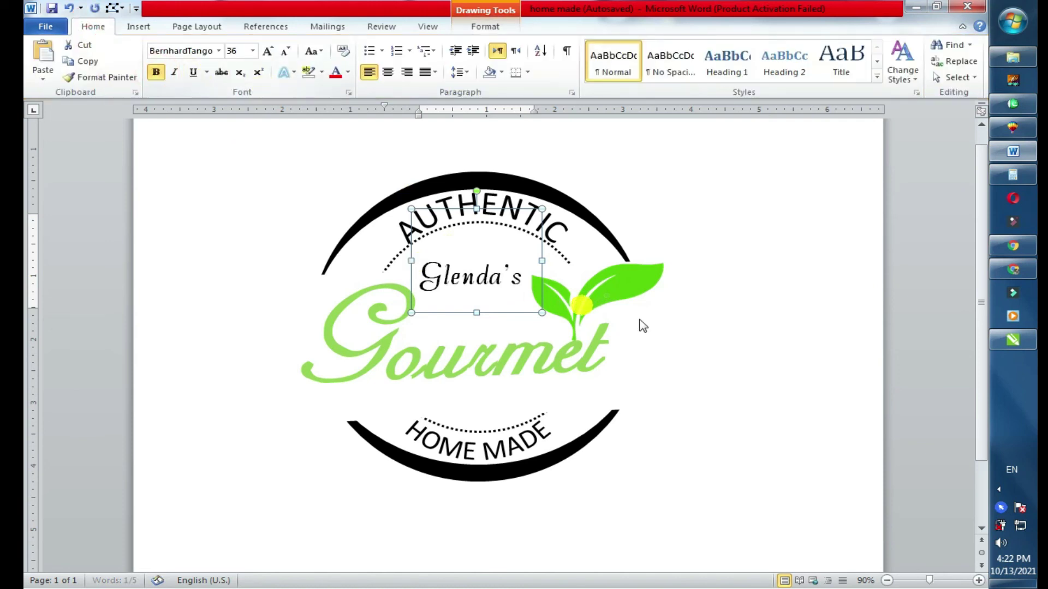
pyautogui.click(679, 321)
pyautogui.click(734, 344)
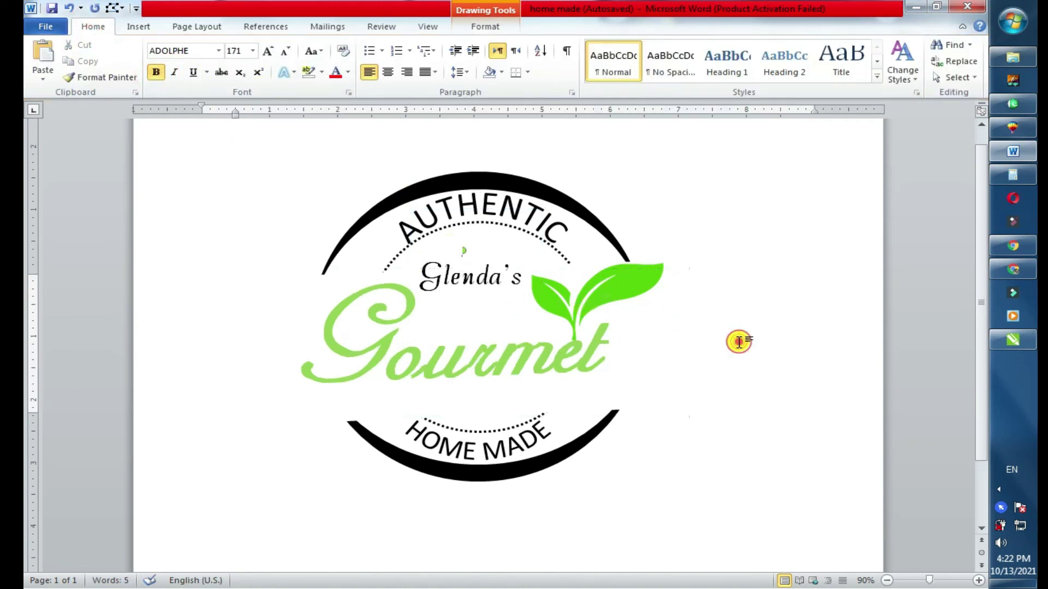